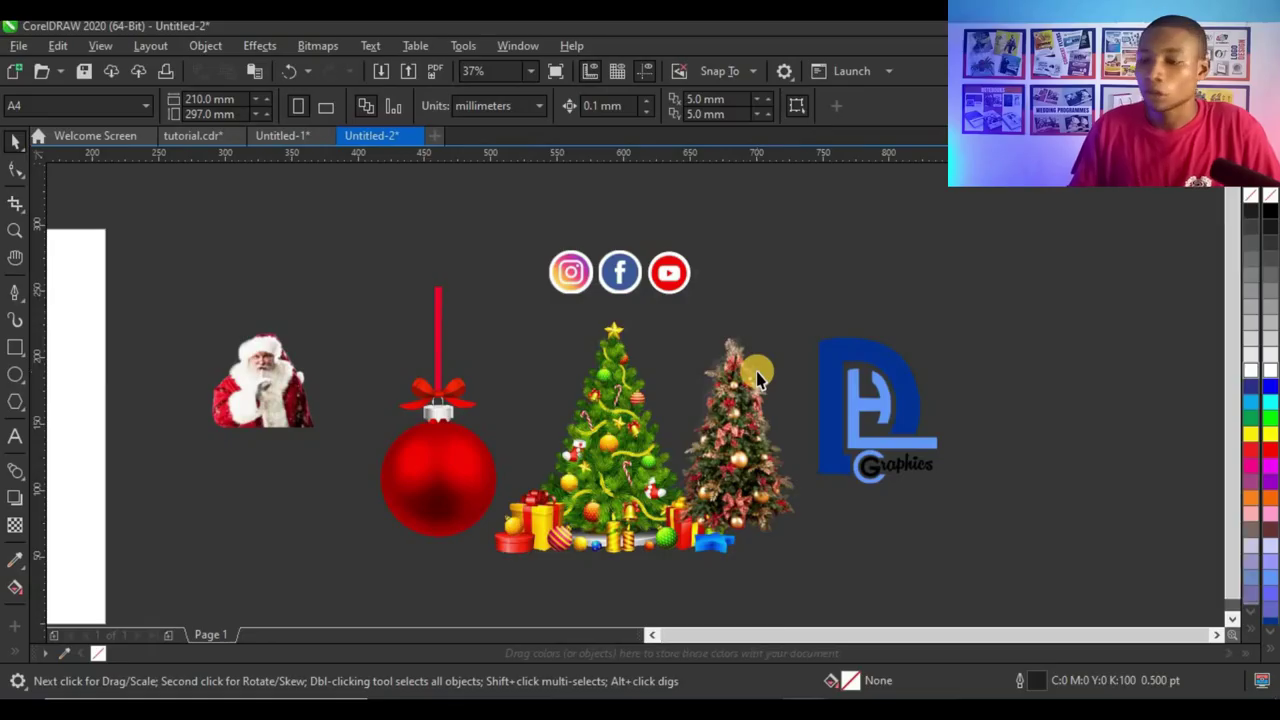
pyautogui.scroll(-3, 740, 375)
pyautogui.scroll(3, 731, 385)
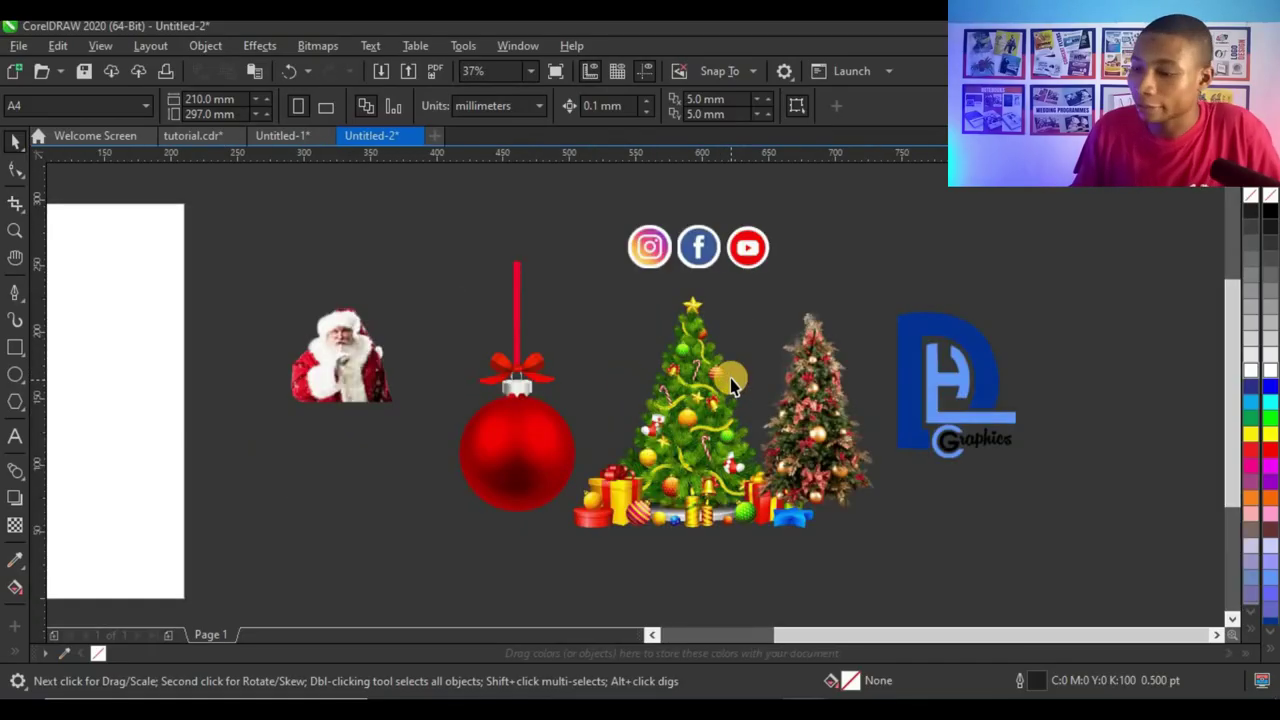
pyautogui.scroll(-3, 700, 350)
pyautogui.scroll(3, 694, 342)
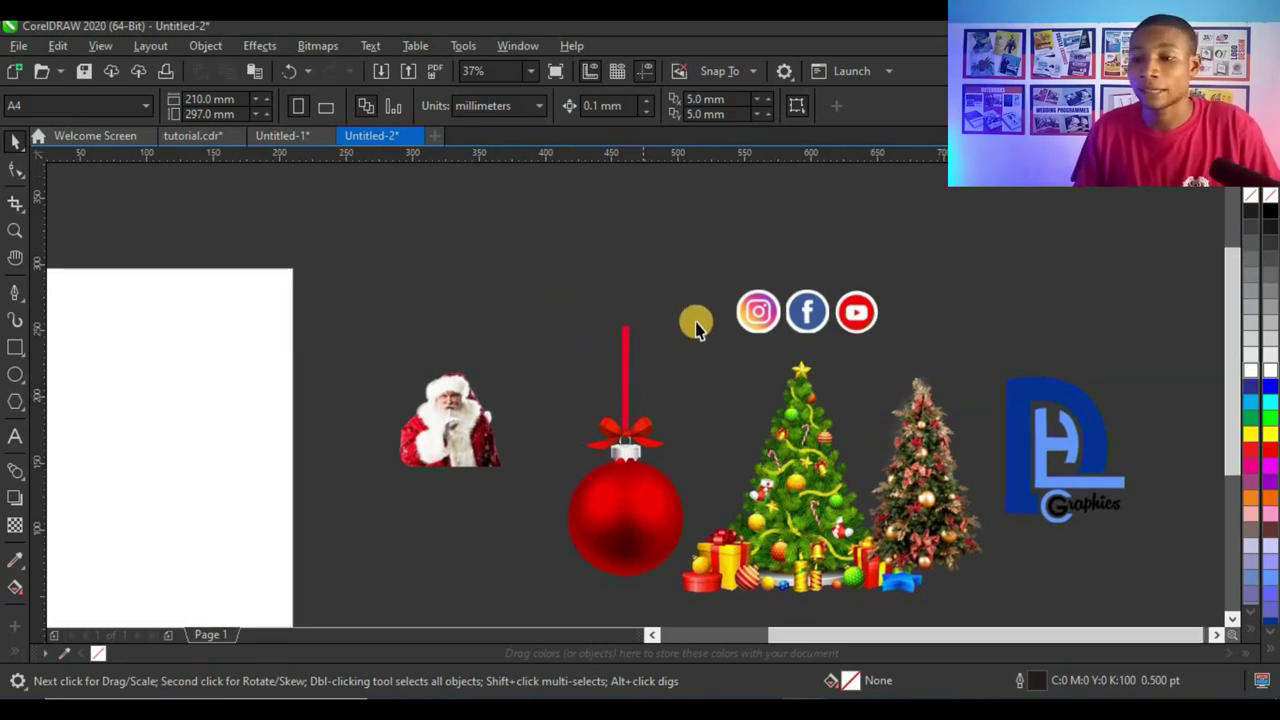
# Switch the document units to inches and set the page size to 5 × 5 inches
pyautogui.click(508, 108)
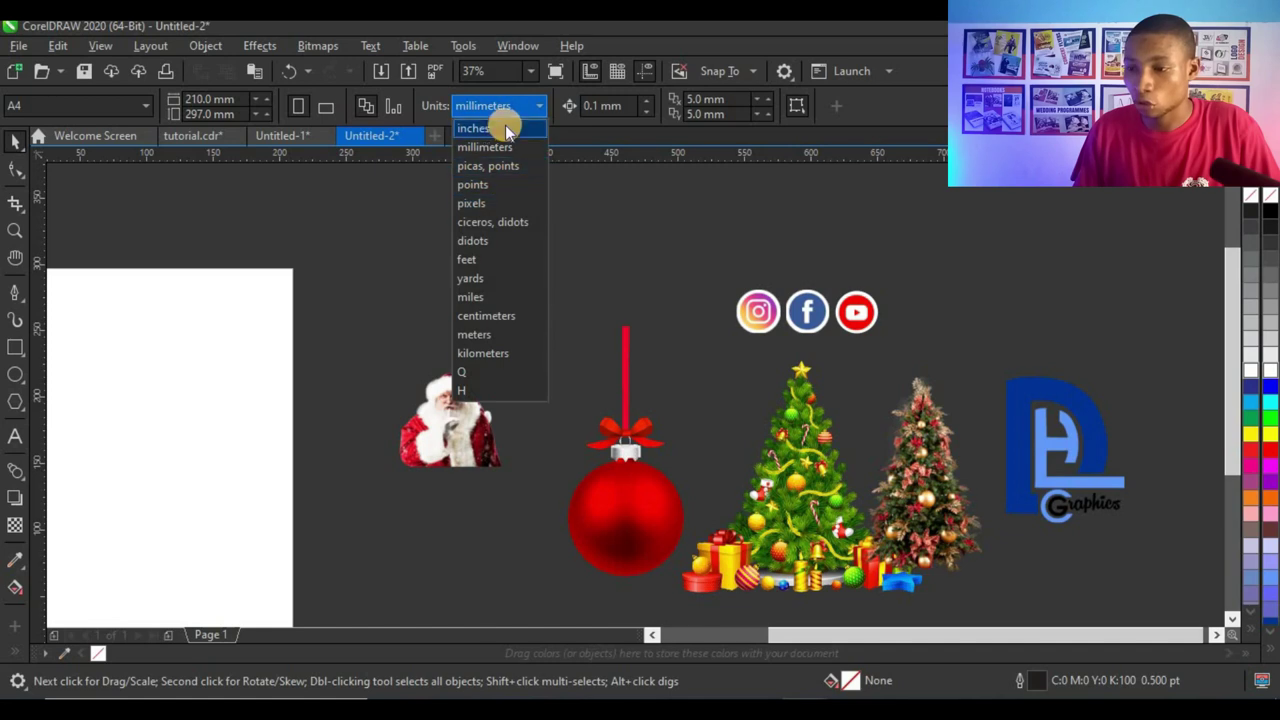
pyautogui.click(500, 133)
pyautogui.doubleClick(222, 98)
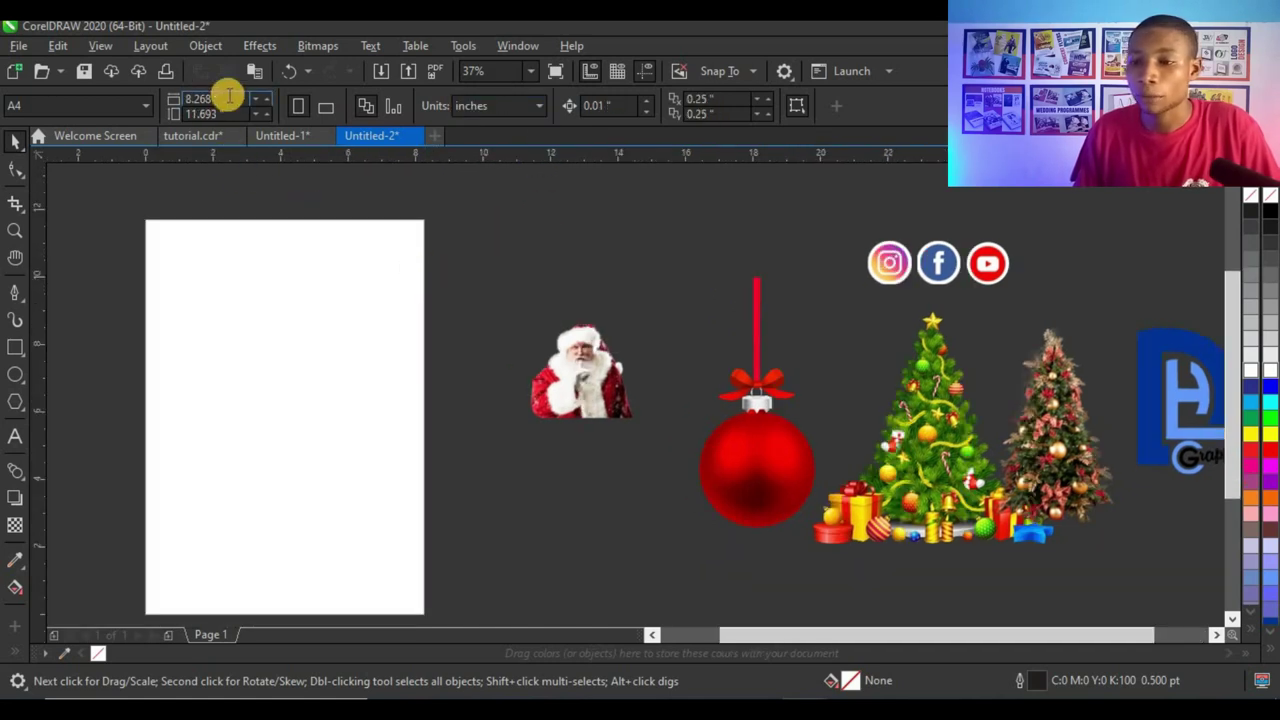
pyautogui.write('5')
pyautogui.press('Tab')
pyautogui.write('5')
pyautogui.press('Return')
pyautogui.scroll(-2, 446, 350)
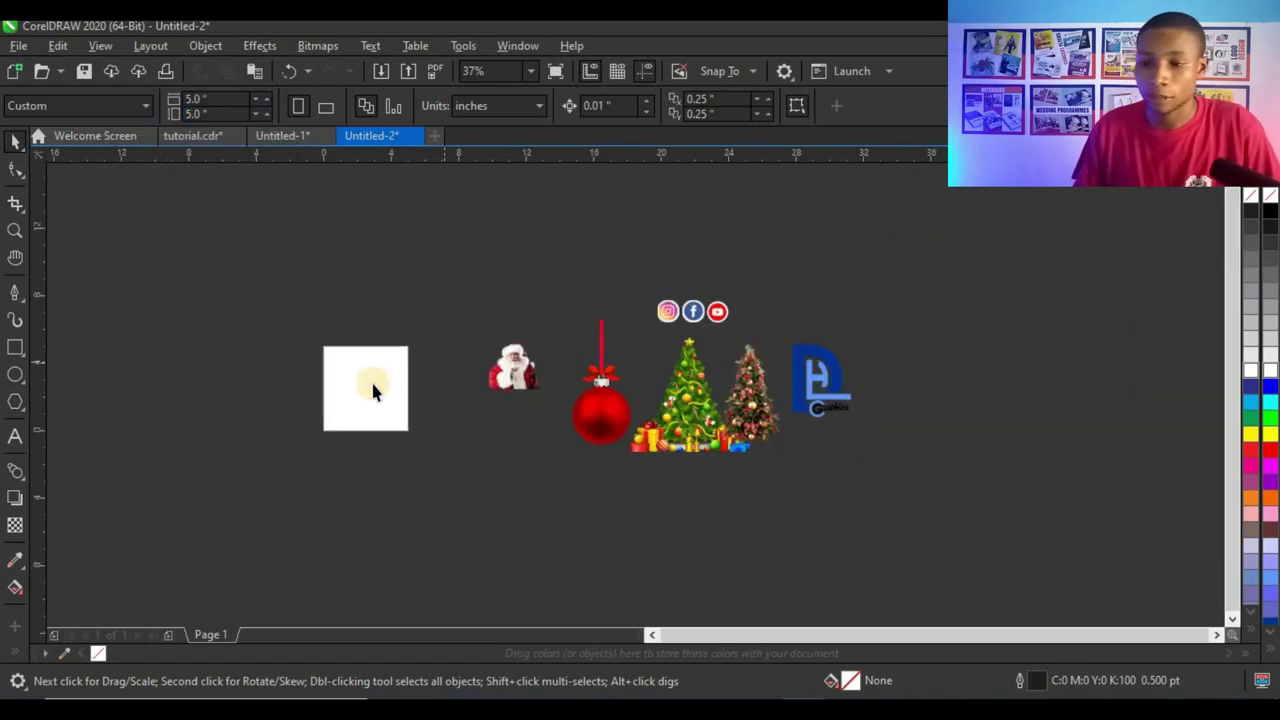
# Add a page-sized rectangle with no outline and fill it with RGB red (#FF0000)
pyautogui.scroll(4, 370, 378)
pyautogui.scroll(-3, 387, 366)
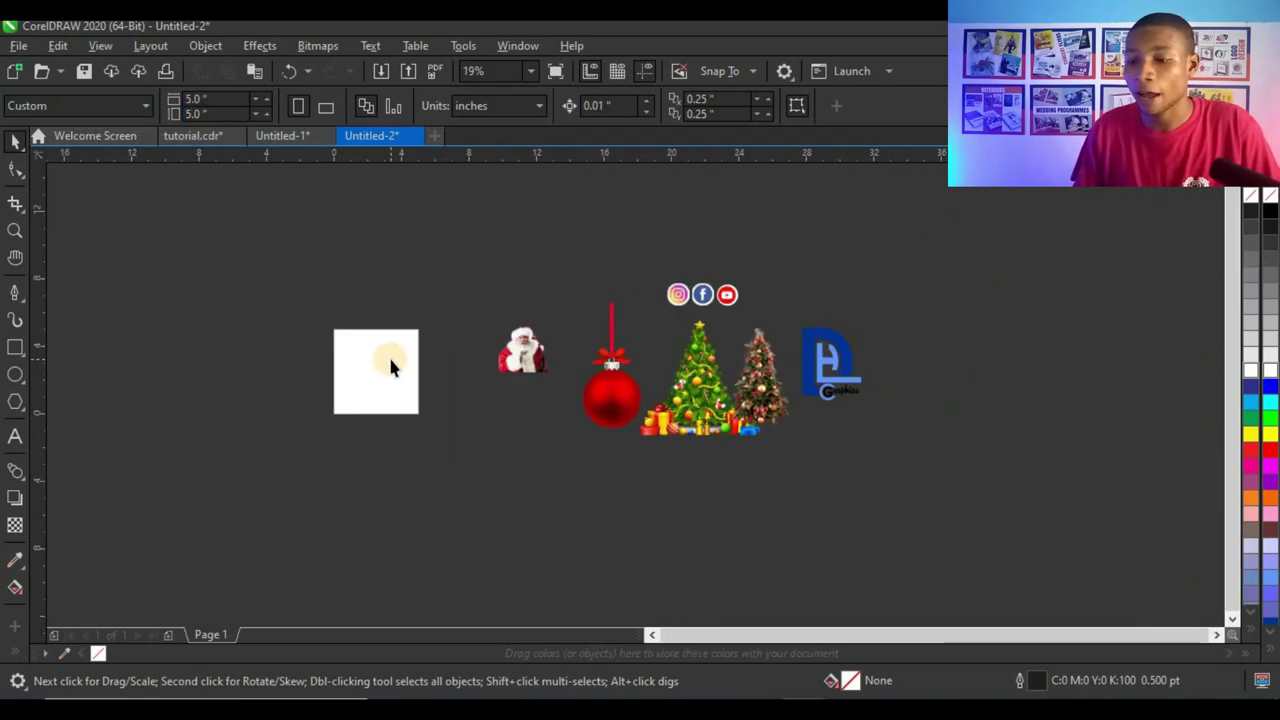
pyautogui.scroll(3, 390, 364)
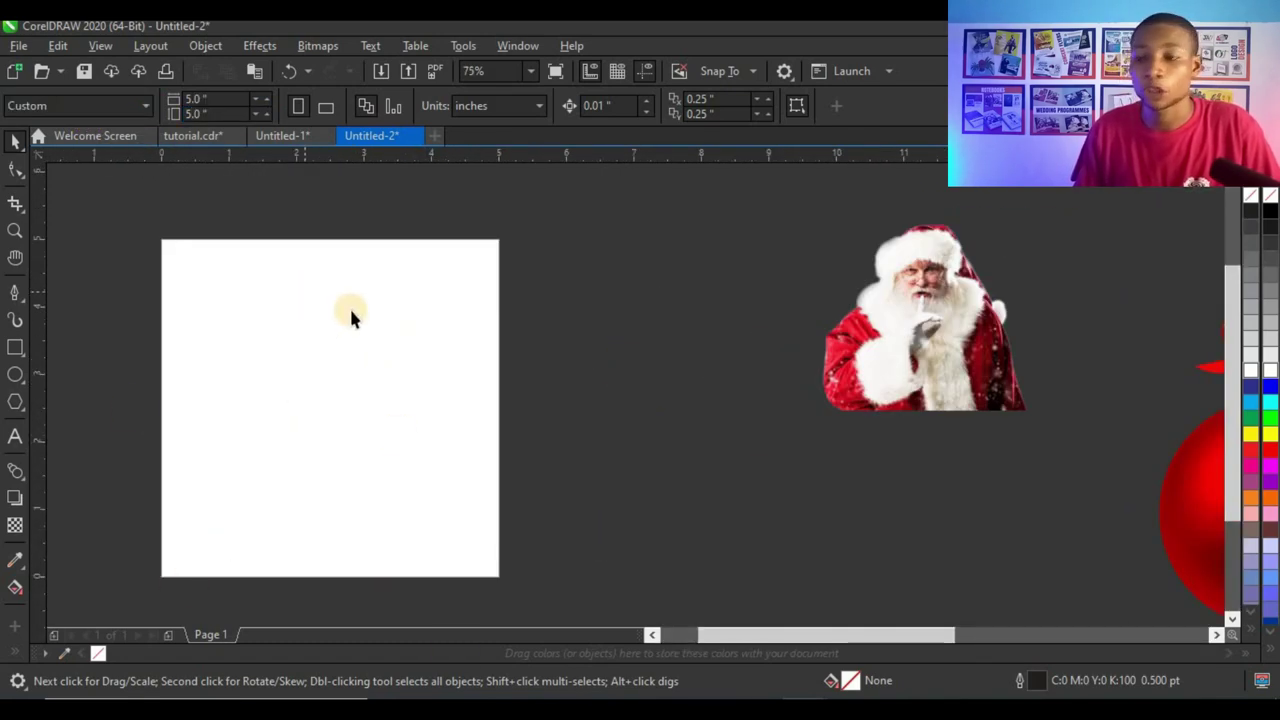
pyautogui.scroll(-2, 351, 317)
pyautogui.scroll(-2, 460, 360)
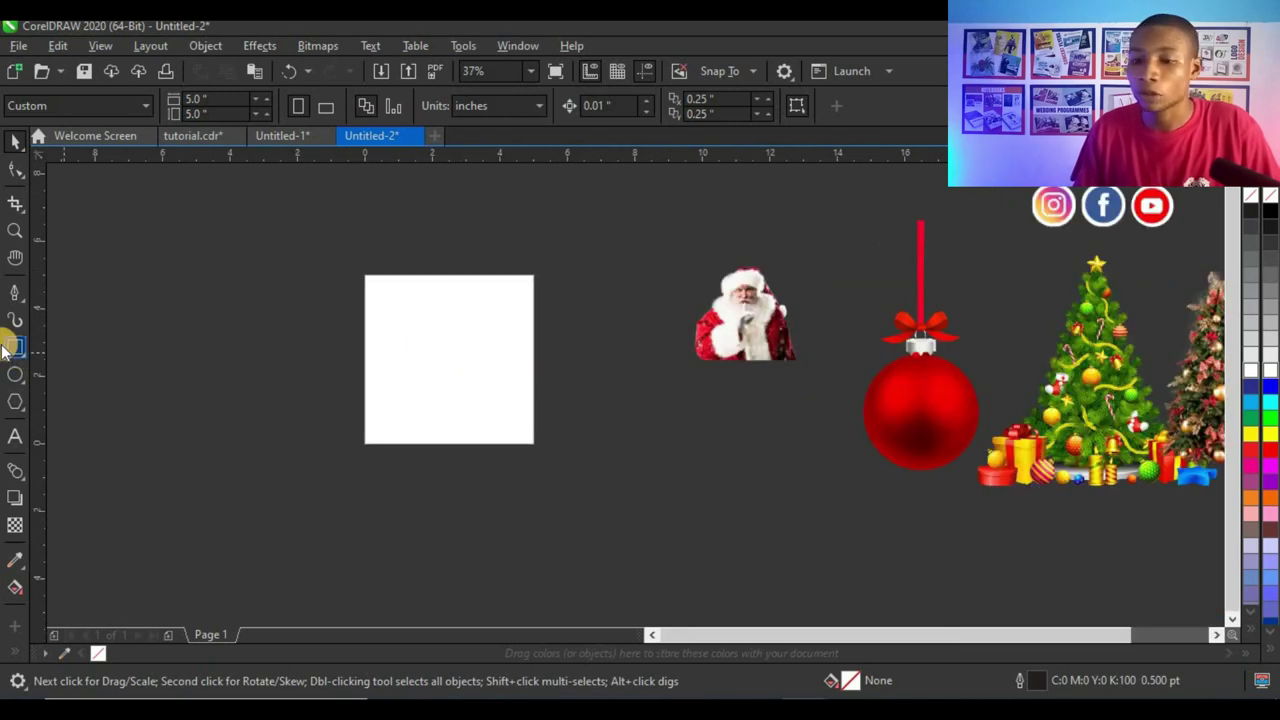
pyautogui.click(16, 345)
pyautogui.click(491, 354)
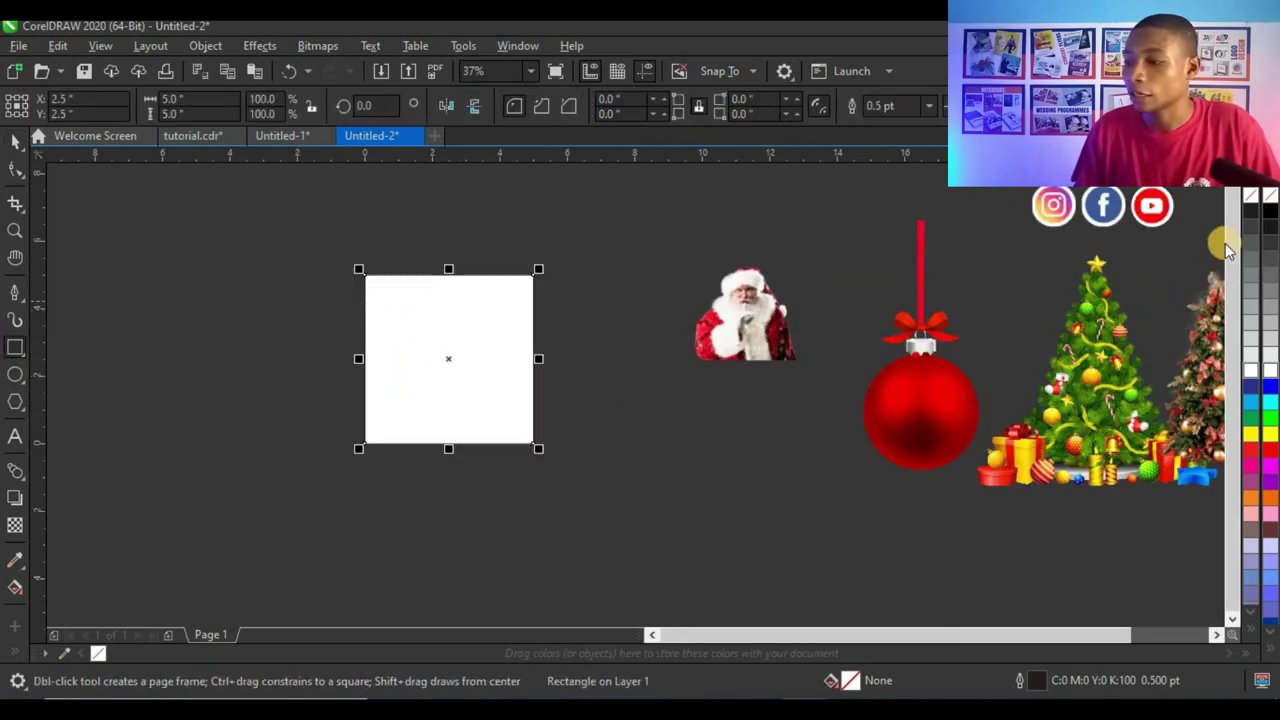
pyautogui.rightClick(1252, 196)
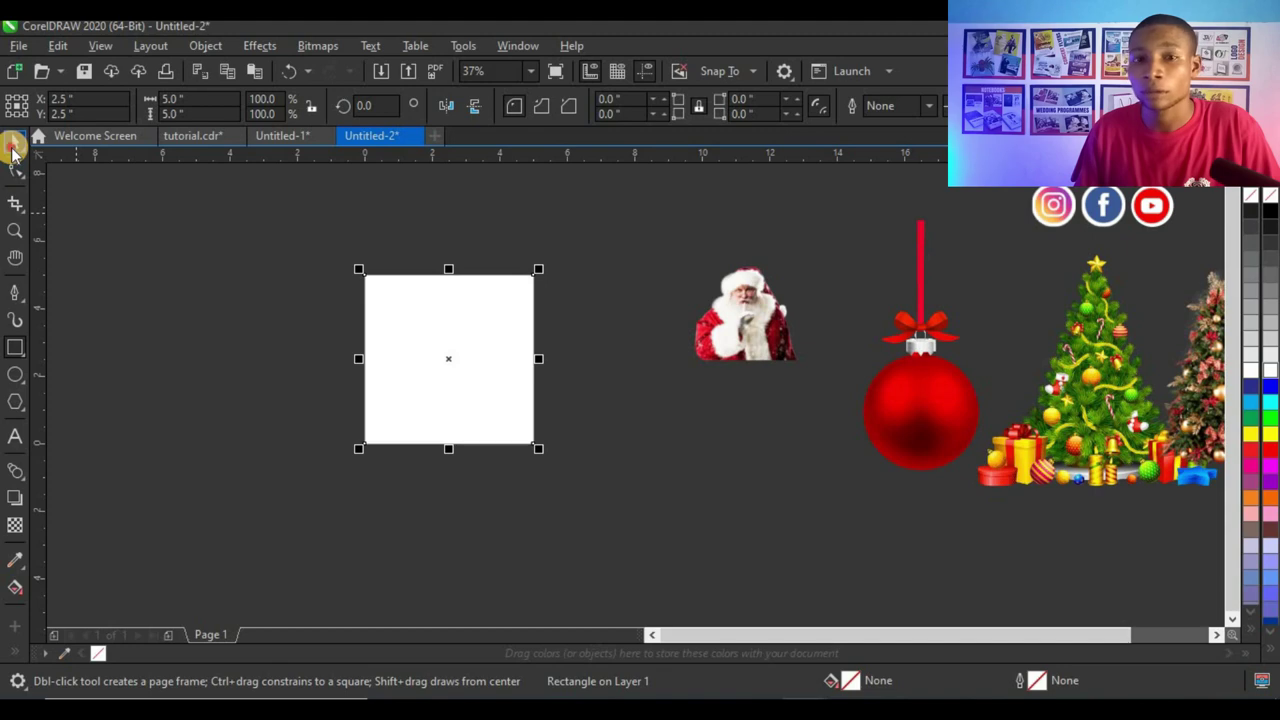
pyautogui.click(13, 146)
pyautogui.click(1251, 450)
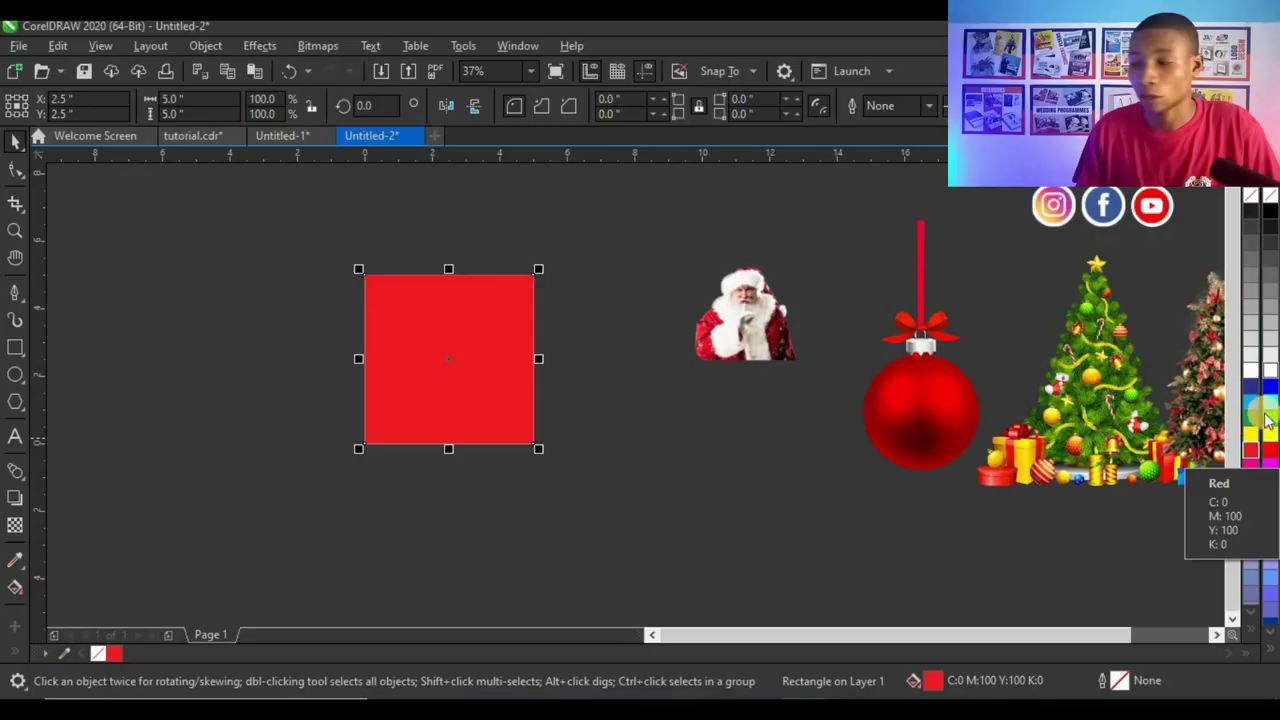
pyautogui.click(1271, 451)
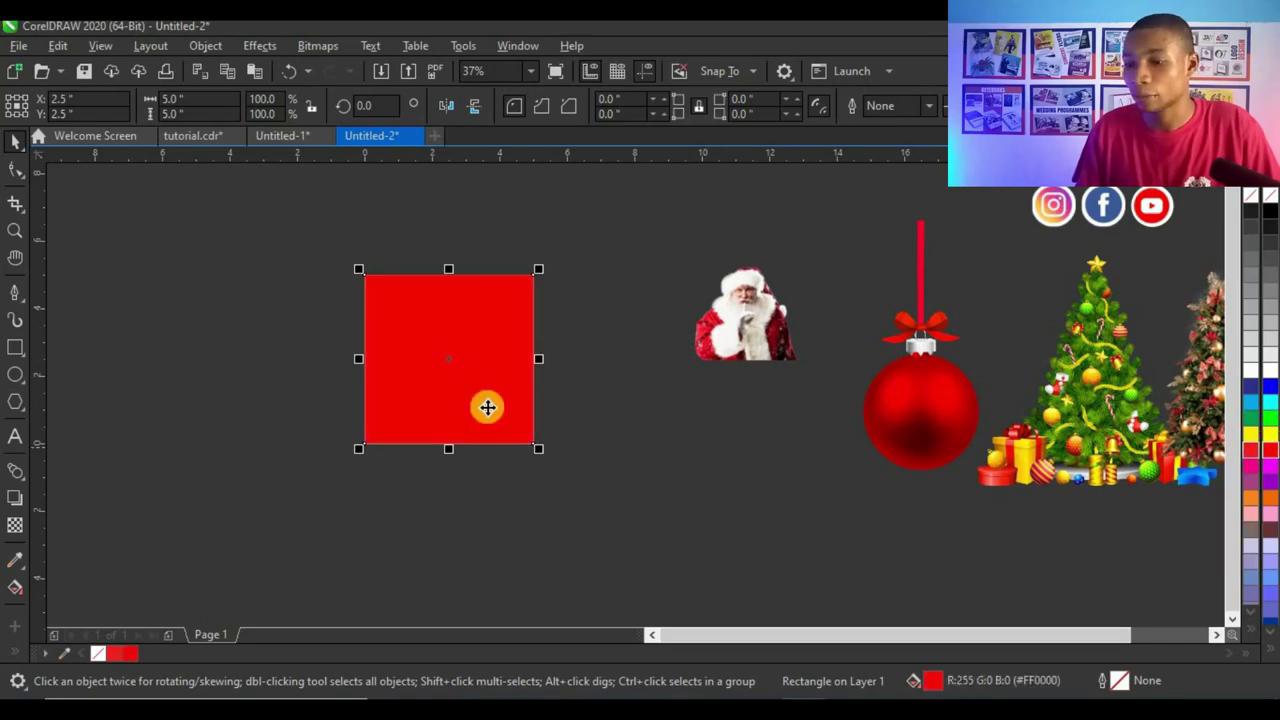
# Apply a linear fountain fill running diagonally across the red square from red at the lower left to black at the upper right
pyautogui.scroll(3, 366, 323)
pyautogui.scroll(-1, 380, 340)
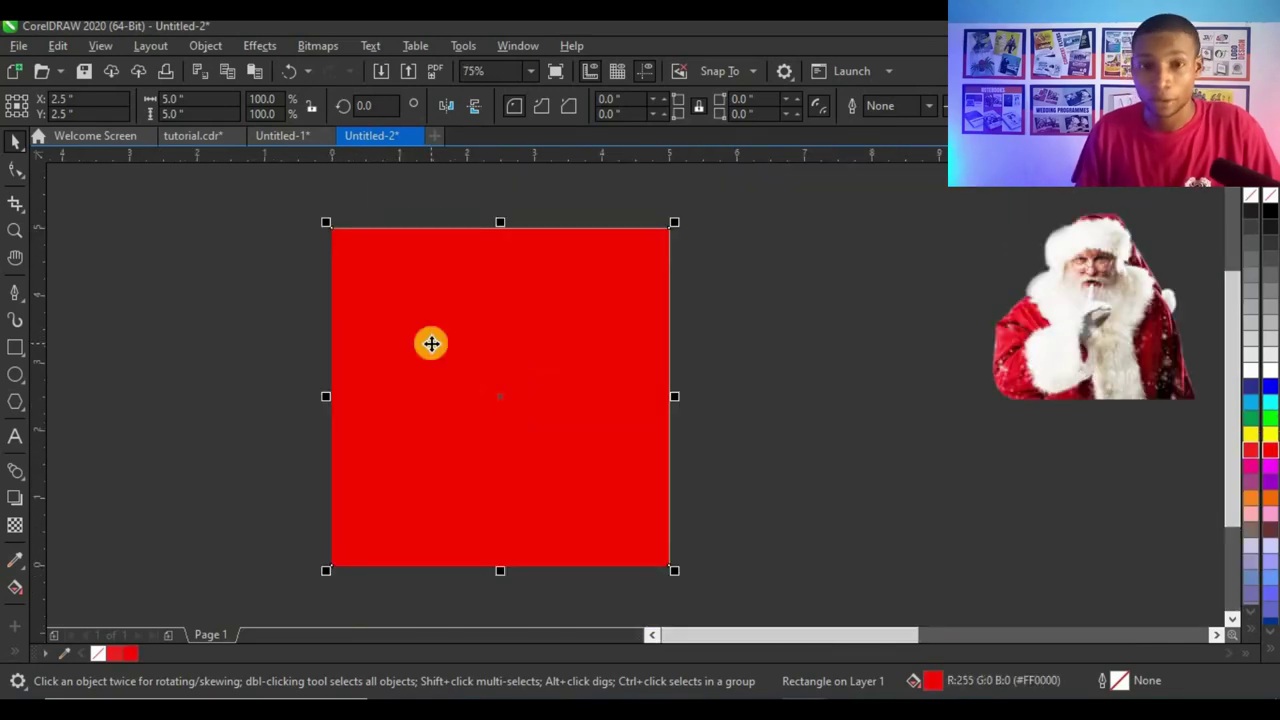
pyautogui.scroll(-1, 431, 343)
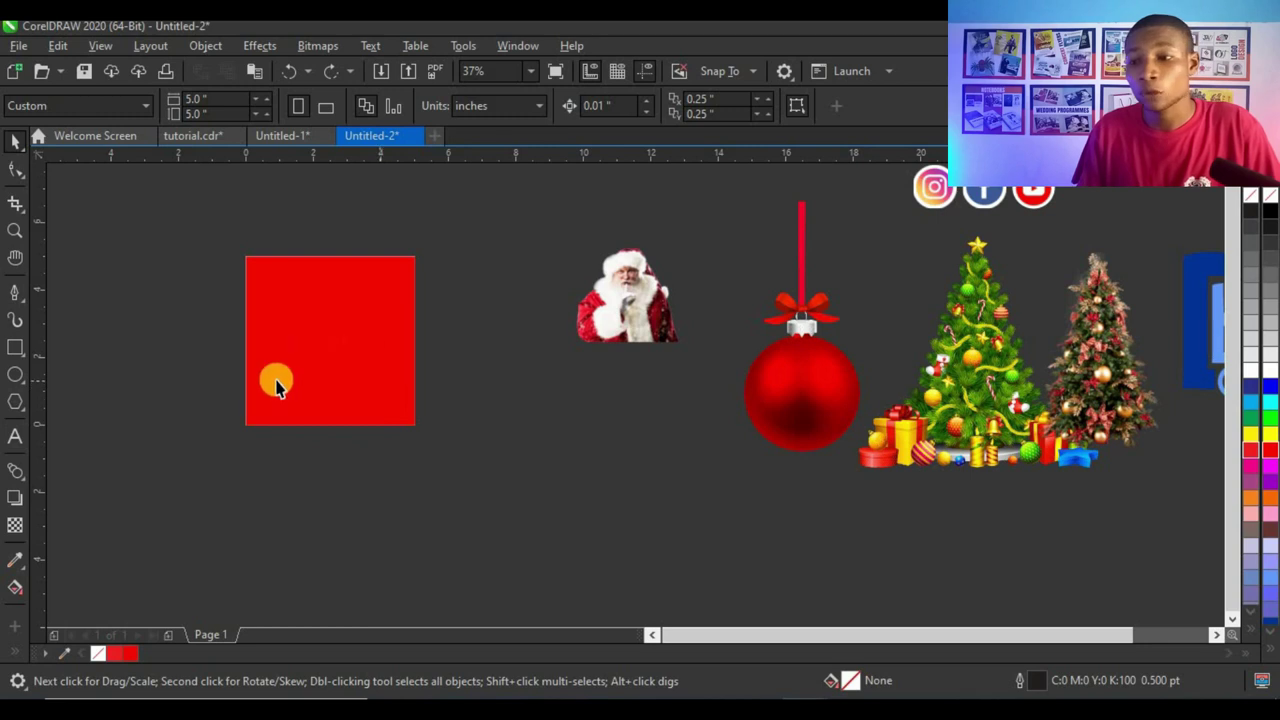
pyautogui.click(17, 589)
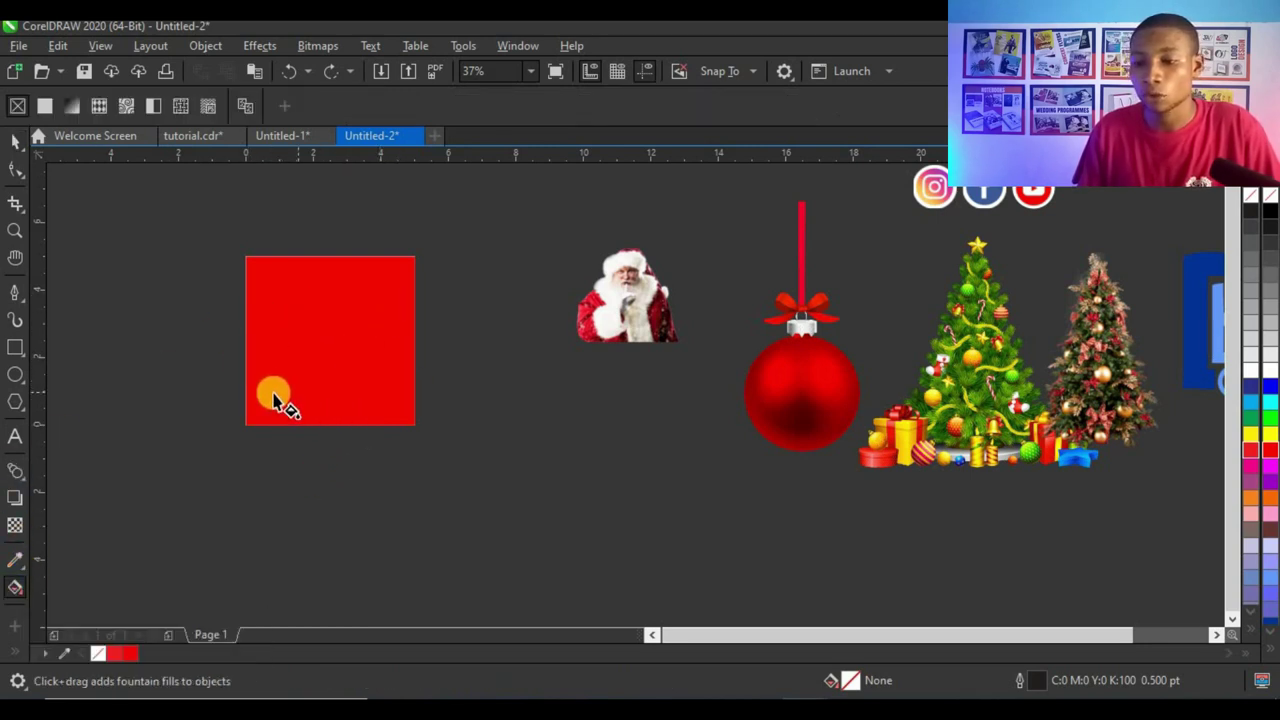
pyautogui.moveTo(314, 371); pyautogui.dragTo(438, 280)
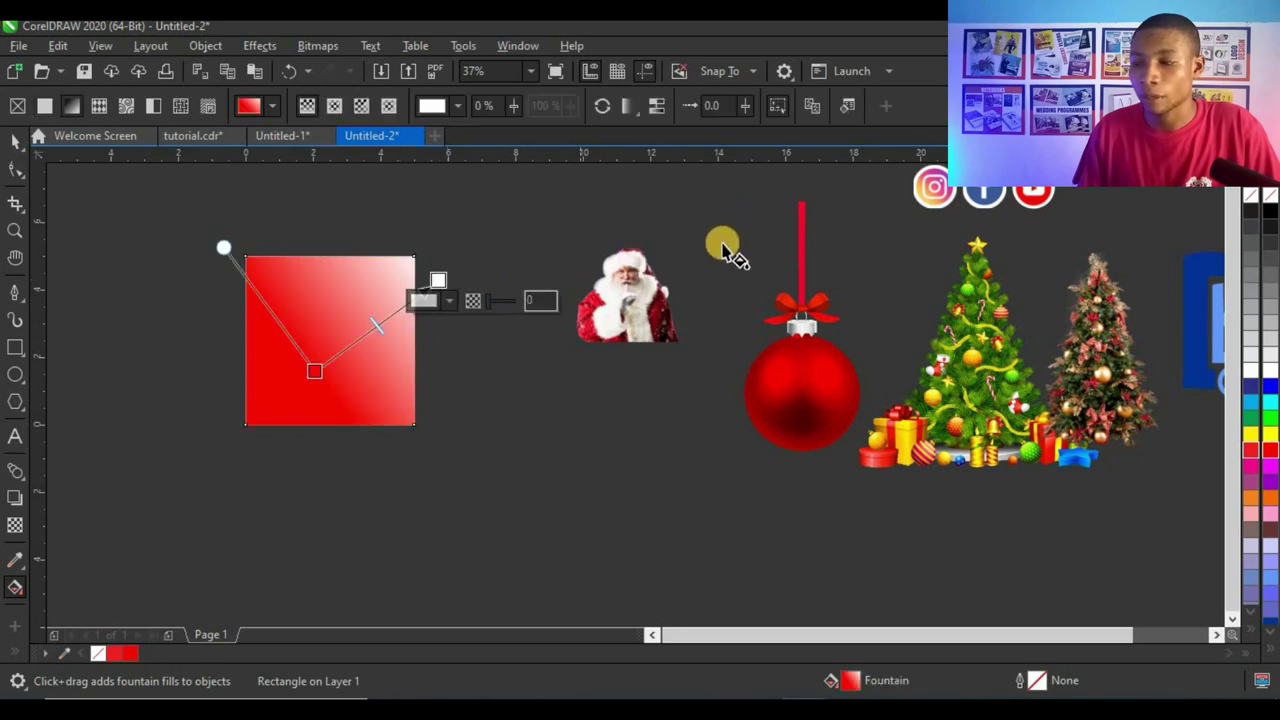
pyautogui.click(1270, 212)
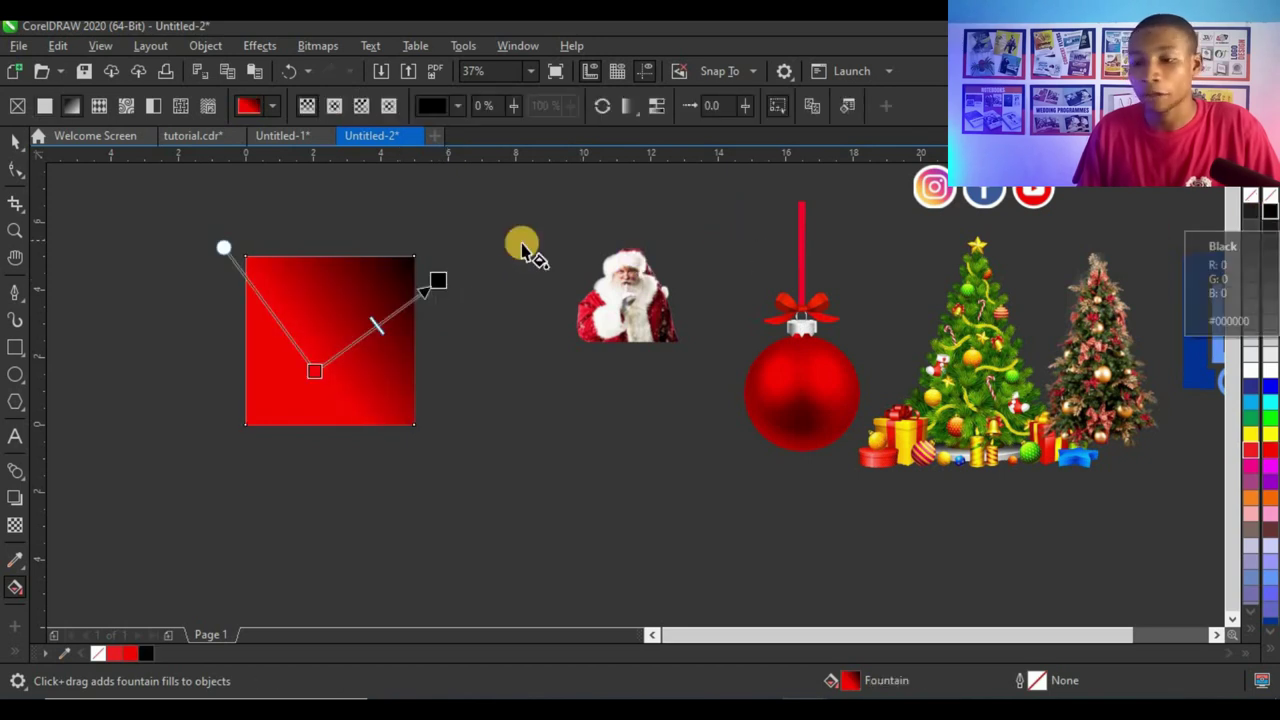
# Make the square's fountain fill elliptical, centred on the square, with red in the middle and black at the edges
pyautogui.click(332, 106)
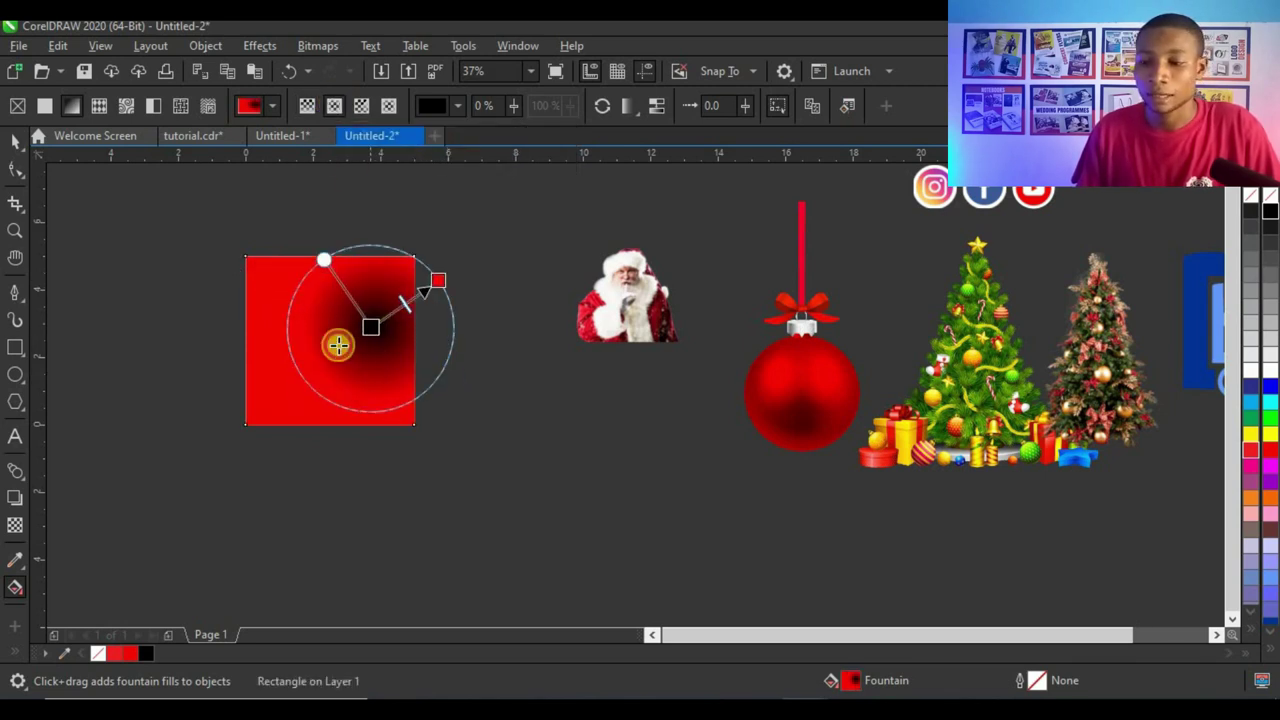
pyautogui.moveTo(378, 332); pyautogui.dragTo(330, 350)
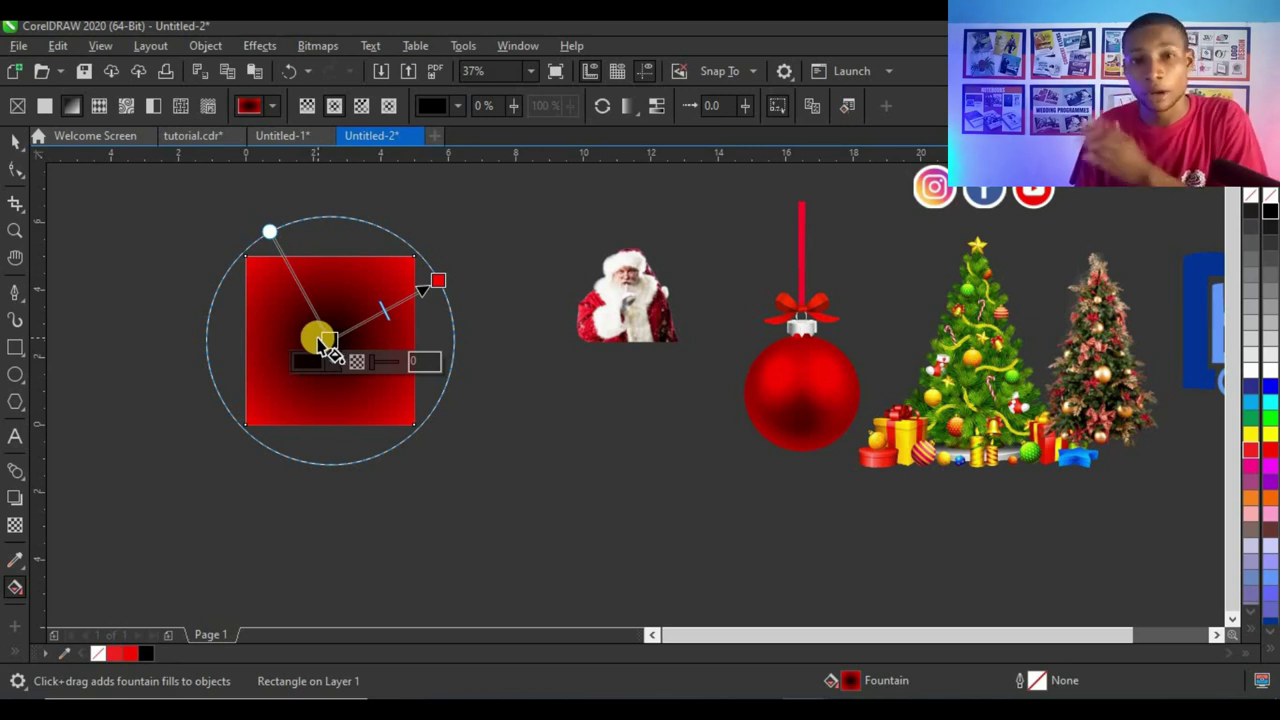
pyautogui.click(598, 110)
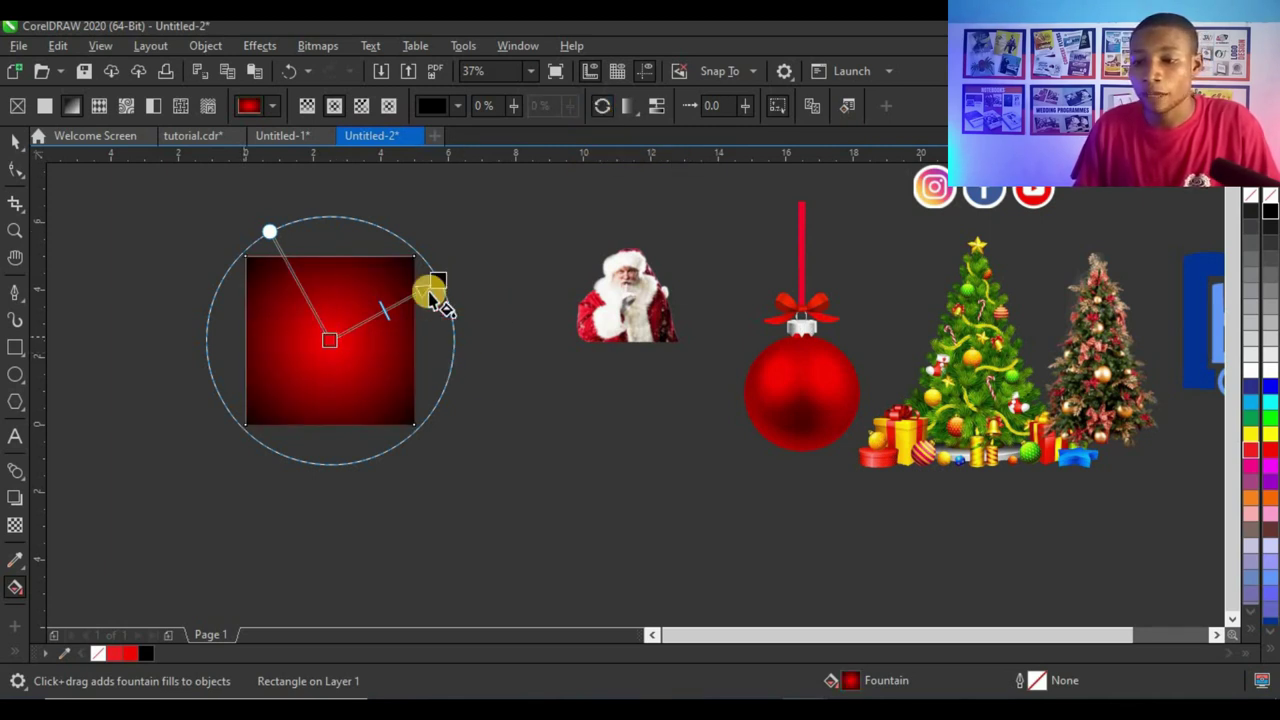
pyautogui.moveTo(439, 281)
pyautogui.mouseDown()
pyautogui.moveTo(468, 267)
pyautogui.moveTo(391, 318)
pyautogui.moveTo(400, 290)
pyautogui.moveTo(431, 274)
pyautogui.moveTo(412, 300)
pyautogui.moveTo(434, 266)
pyautogui.mouseUp()
pyautogui.hotkey('ctrl', 'z')
pyautogui.click(329, 340)
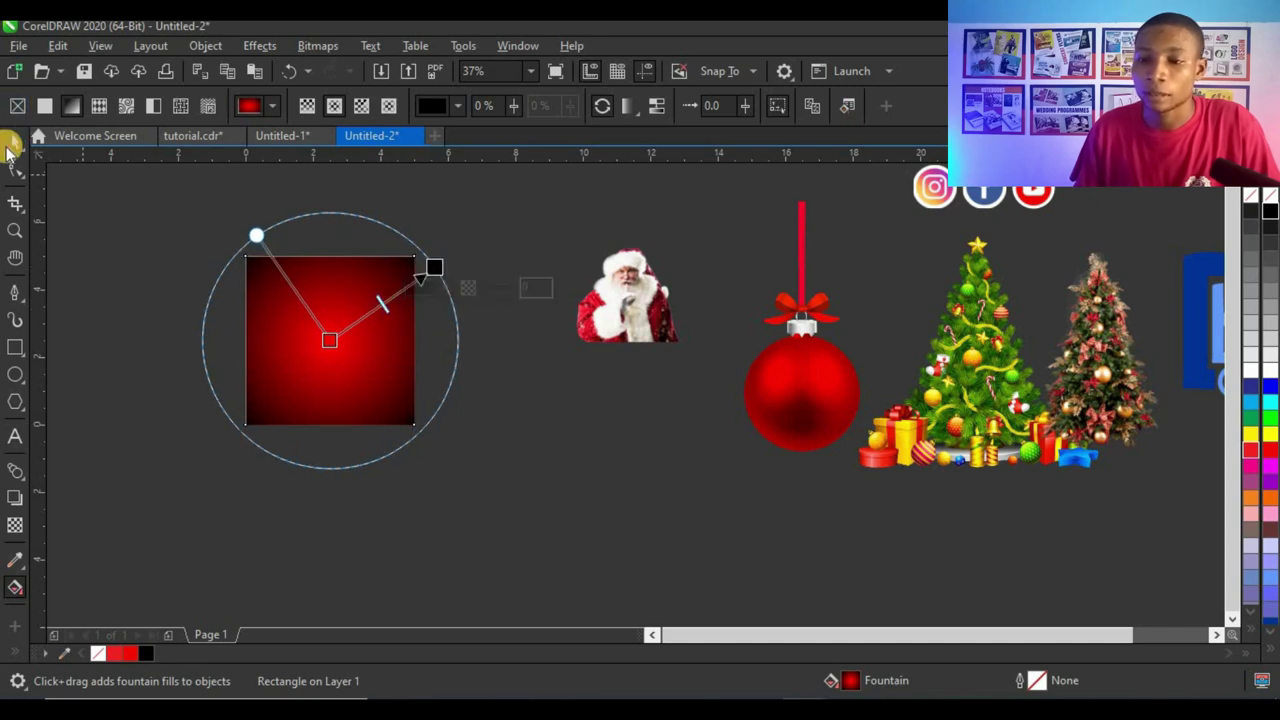
# Move the Christmas tree with pink and gold ornaments near the gradient square and PowerClip it inside the square
pyautogui.click(14, 142)
pyautogui.press('space')
pyautogui.moveTo(1098, 342); pyautogui.dragTo(551, 426)
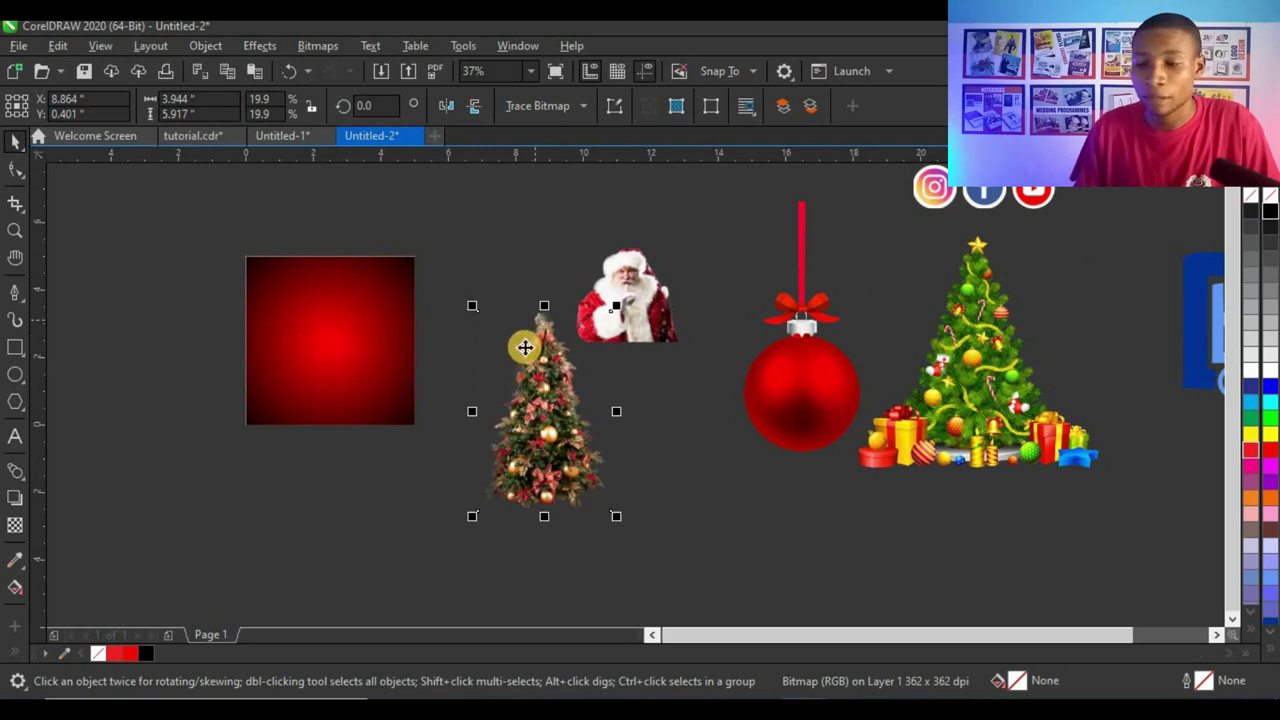
pyautogui.rightClick(542, 432)
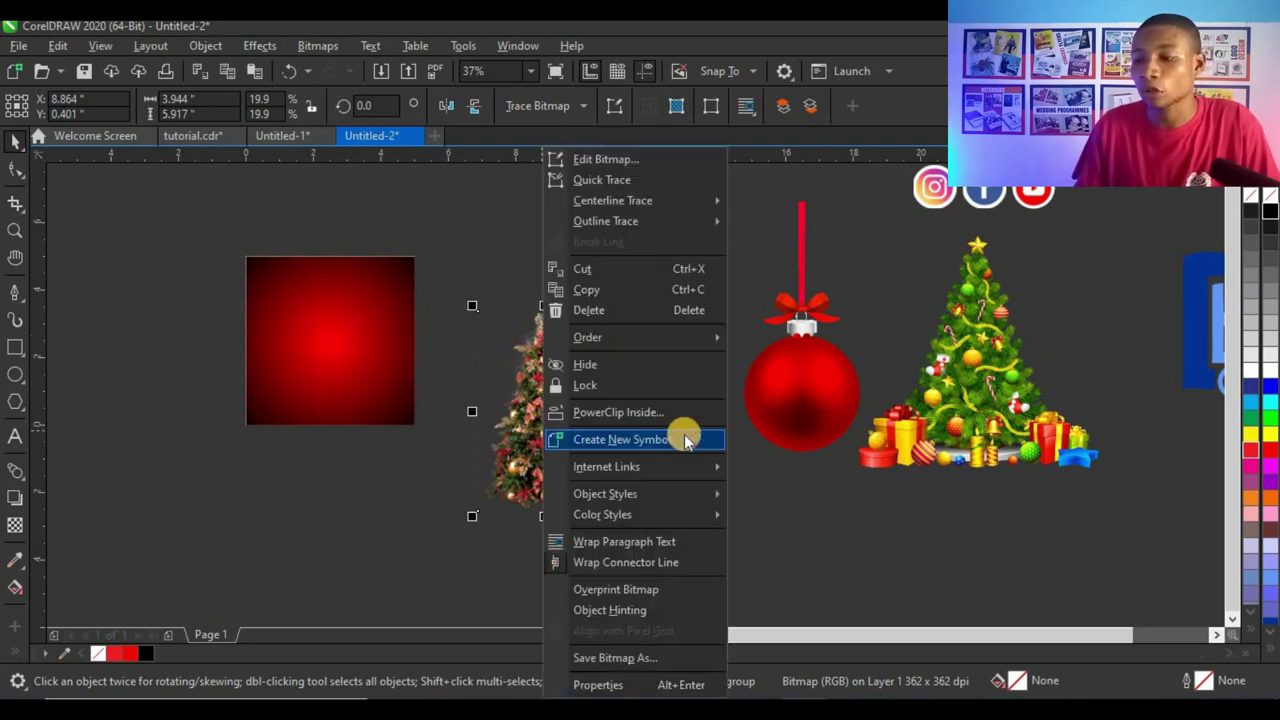
pyautogui.click(641, 410)
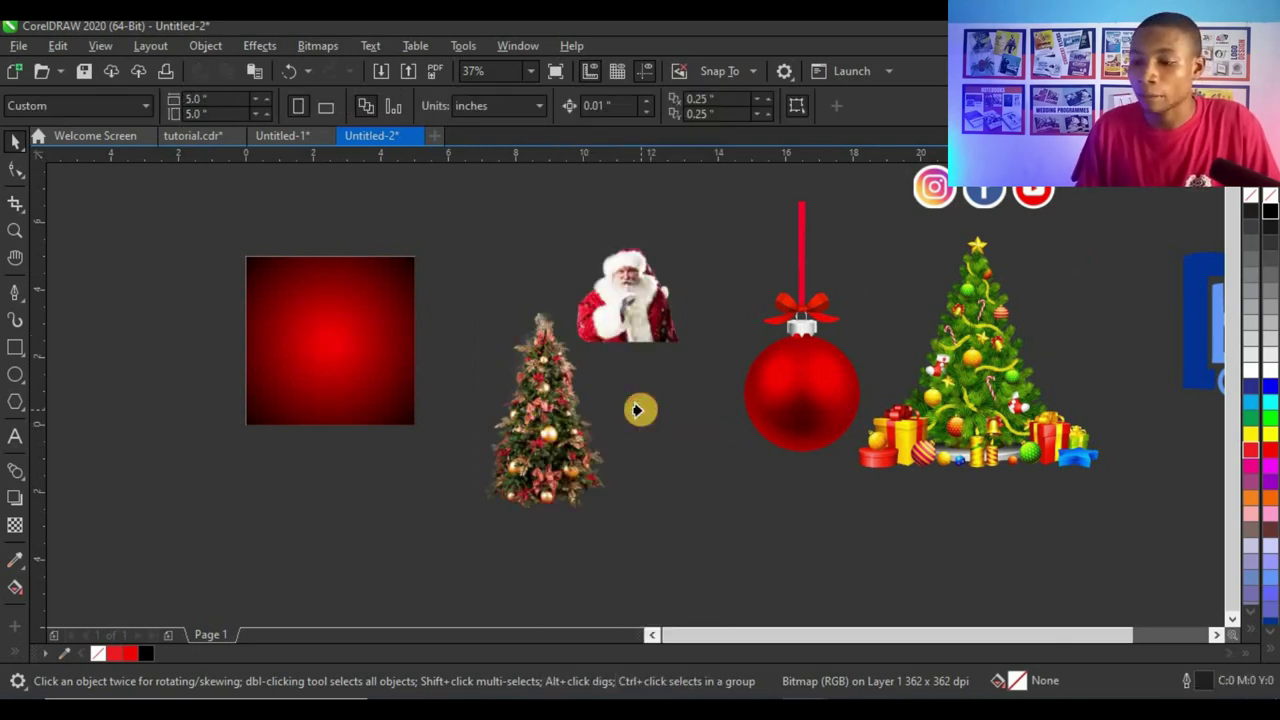
pyautogui.click(318, 311)
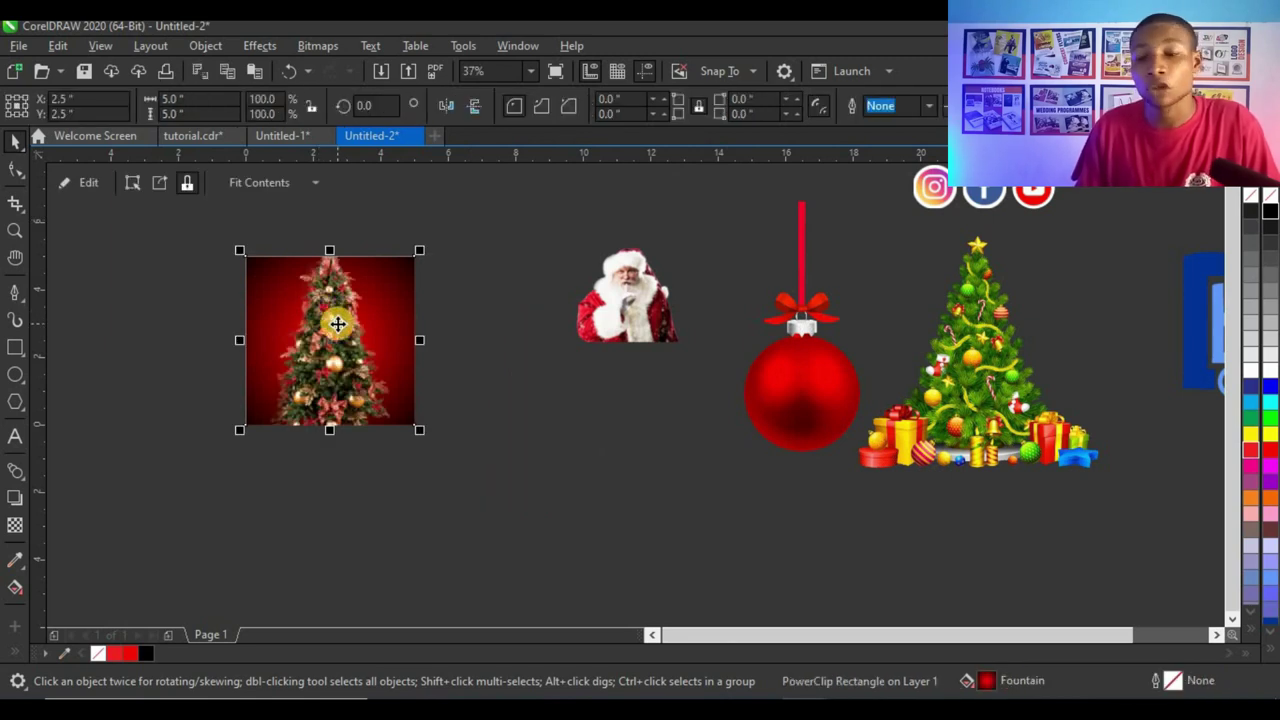
# Select the tree inside the PowerClip and set its transparency merge mode to Overlay
pyautogui.keyDown('ctrl'); pyautogui.click(338, 323); pyautogui.keyUp('ctrl')
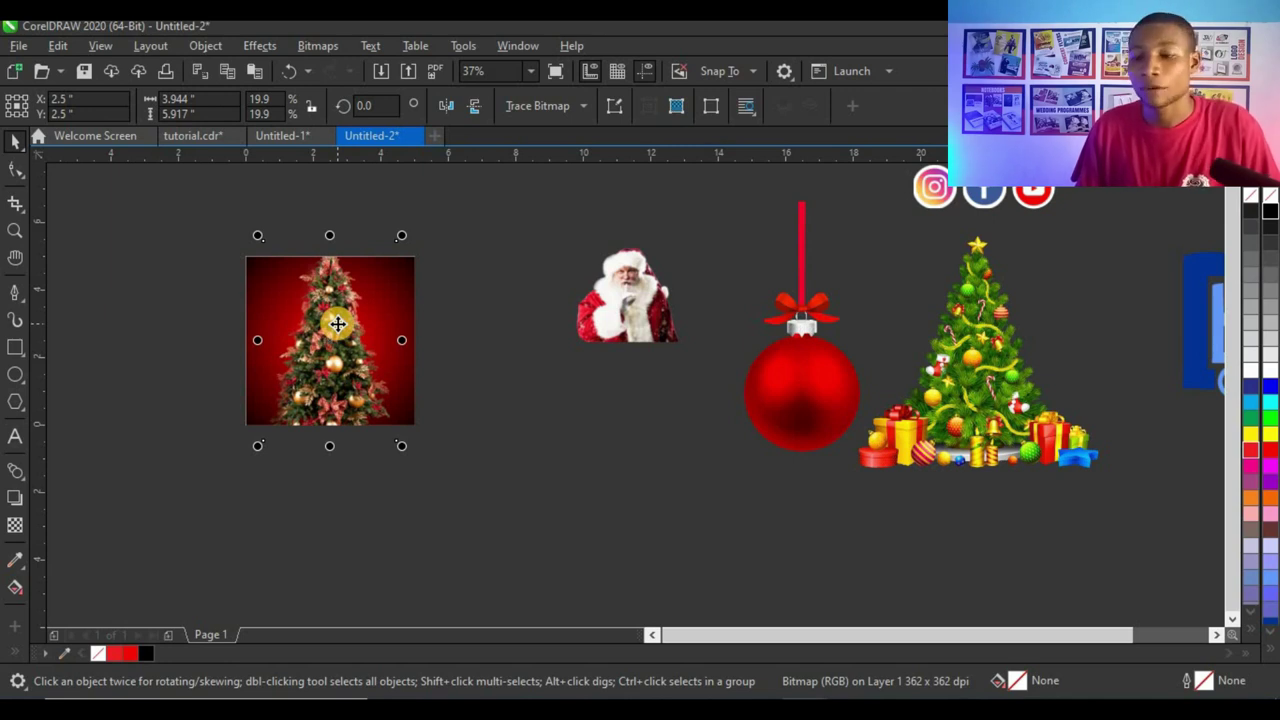
pyautogui.click(12, 532)
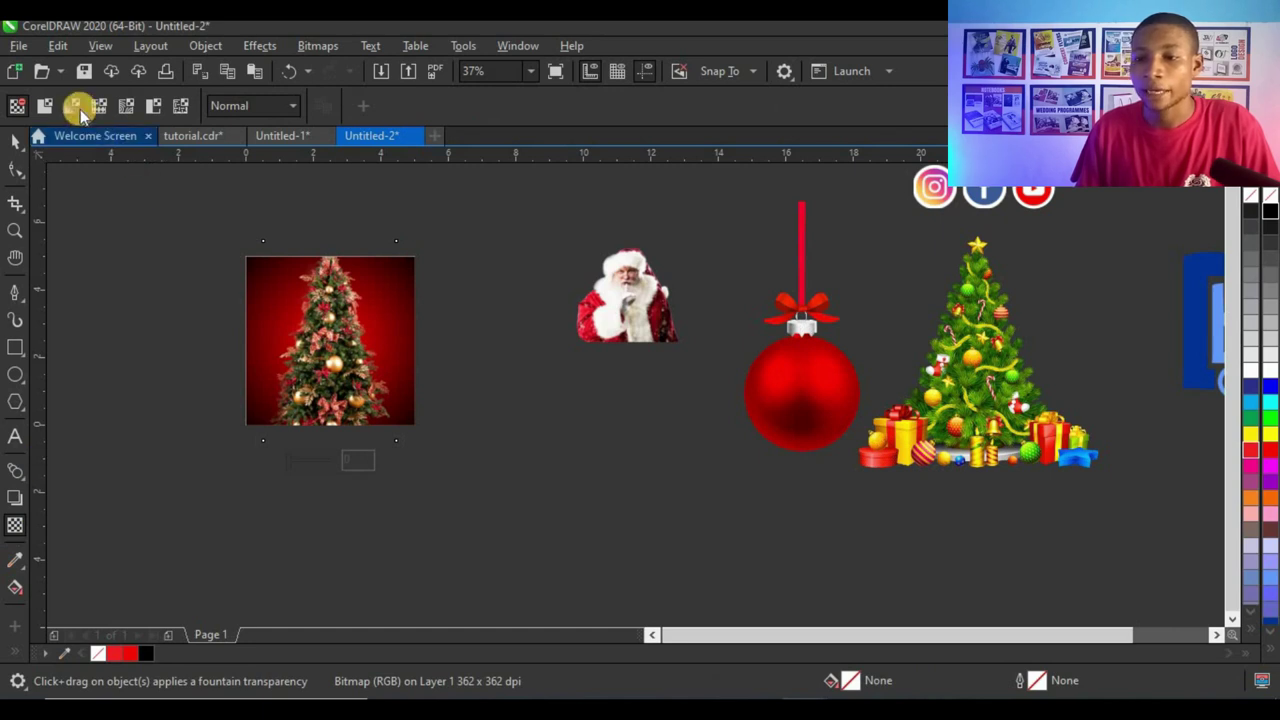
pyautogui.click(278, 107)
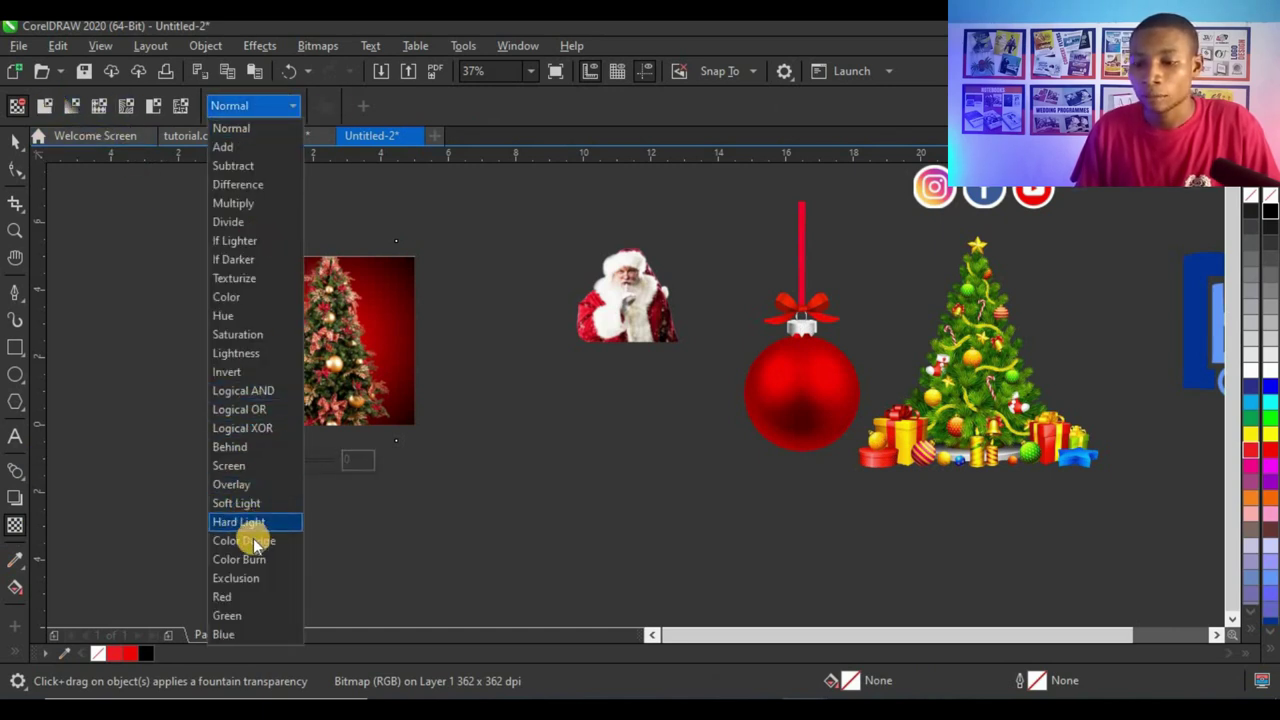
pyautogui.click(255, 484)
pyautogui.click(17, 142)
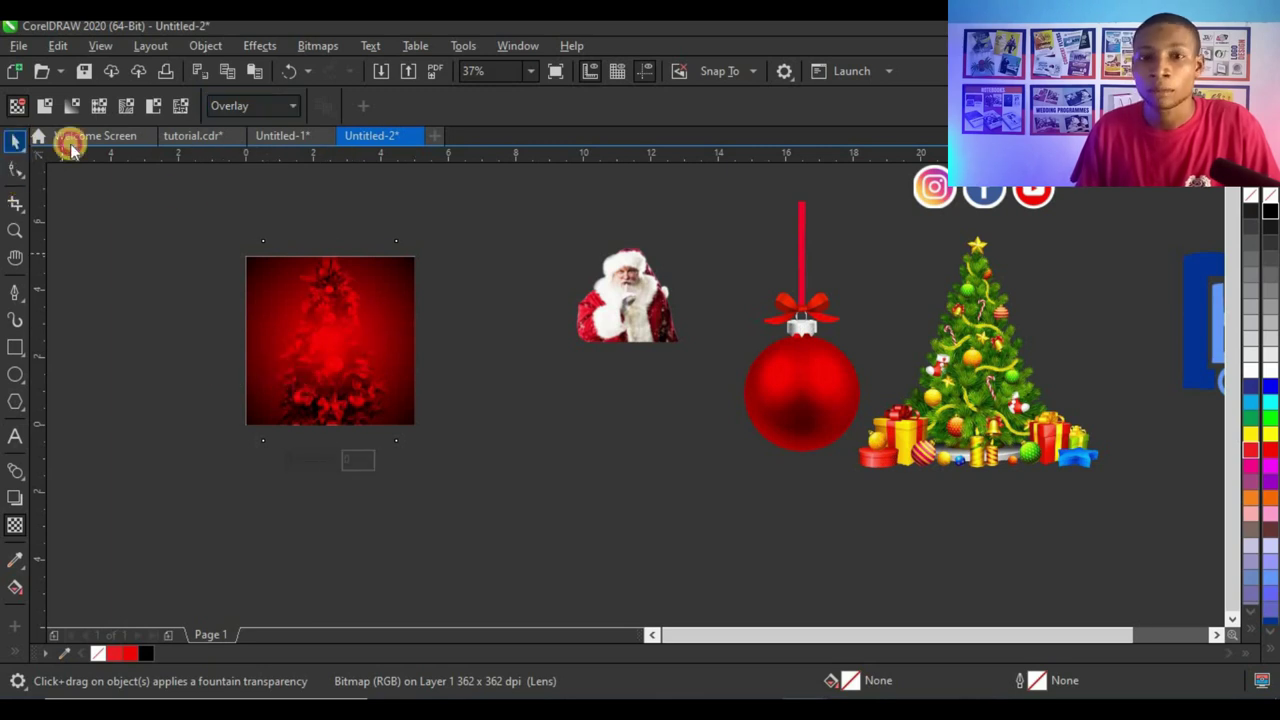
# Enlarge the clipped tree to about 11.4 × 17.1 inches and shift it to the right within the square
pyautogui.moveTo(400, 233); pyautogui.dragTo(460, 156)
pyautogui.moveTo(349, 377); pyautogui.dragTo(390, 383)
pyautogui.scroll(-1, 380, 400)
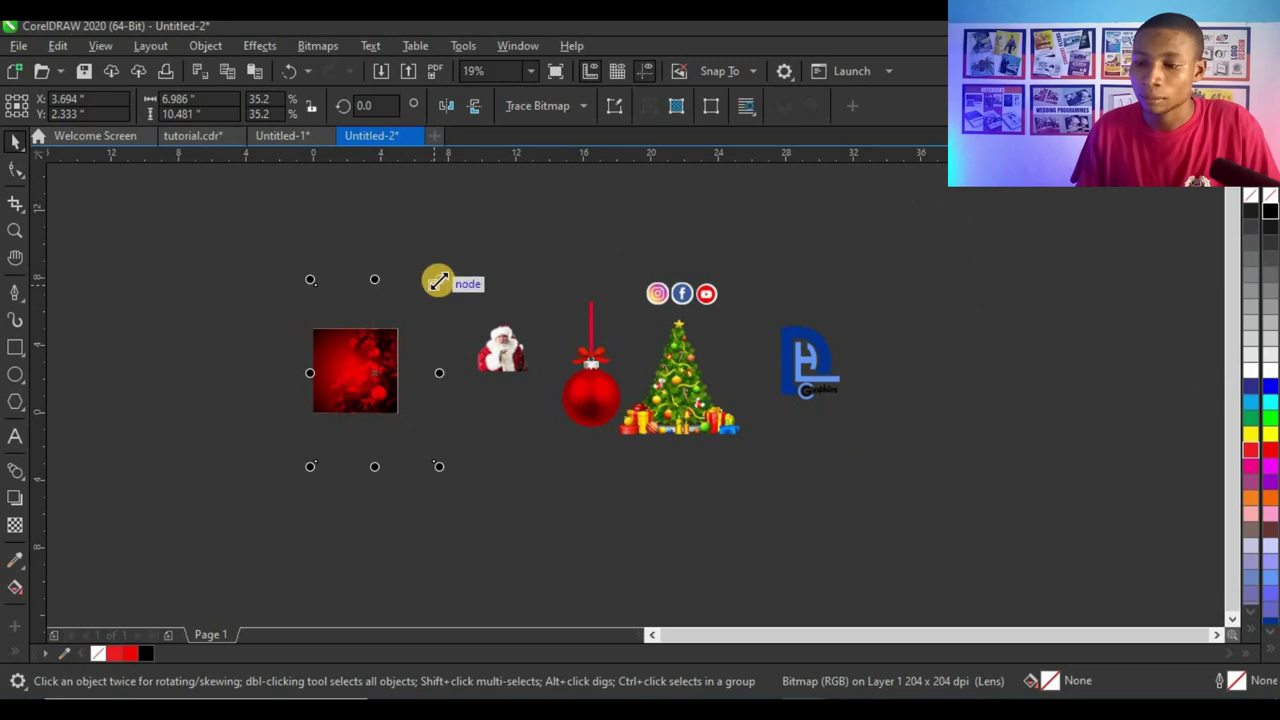
pyautogui.moveTo(438, 281); pyautogui.dragTo(478, 228)
pyautogui.scroll(2, 375, 390)
pyautogui.scroll(-1, 366, 404)
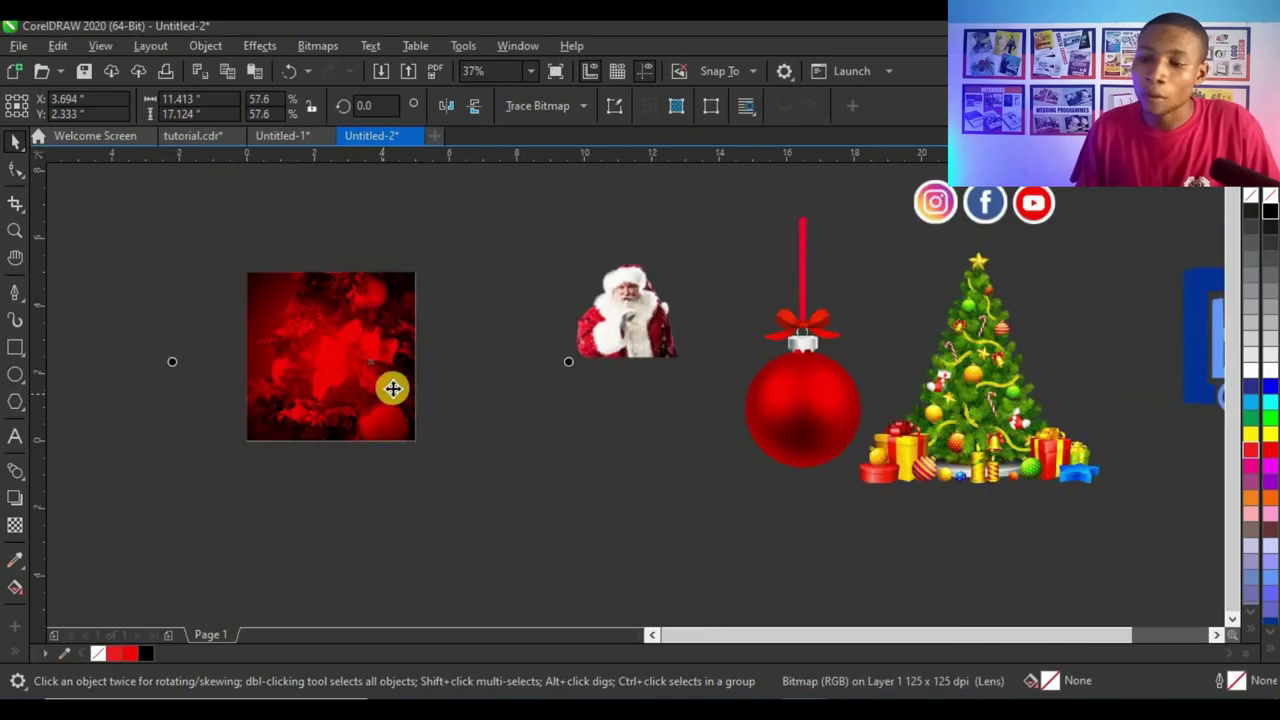
# Reposition the enlarged tree up and to the right, with its centre at about X 4.6, Y 3.5 inches
pyautogui.scroll(2, 386, 334)
pyautogui.scroll(2, 389, 306)
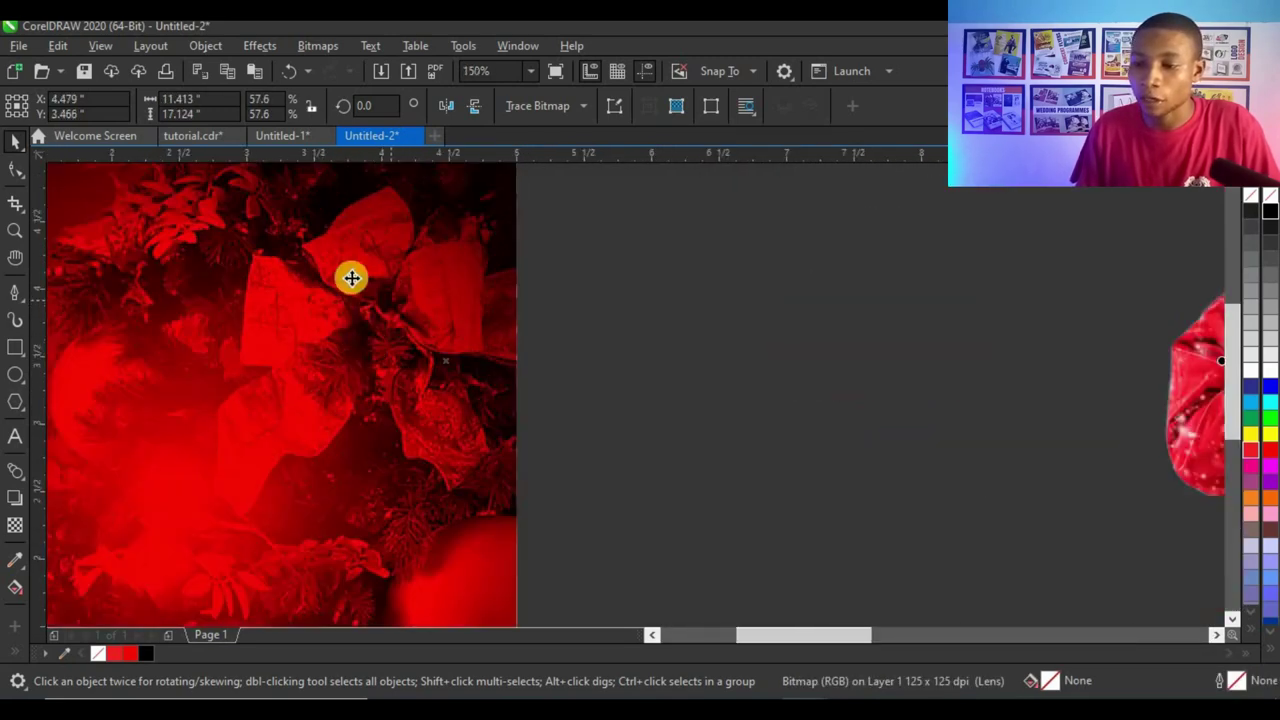
pyautogui.scroll(-2, 376, 365)
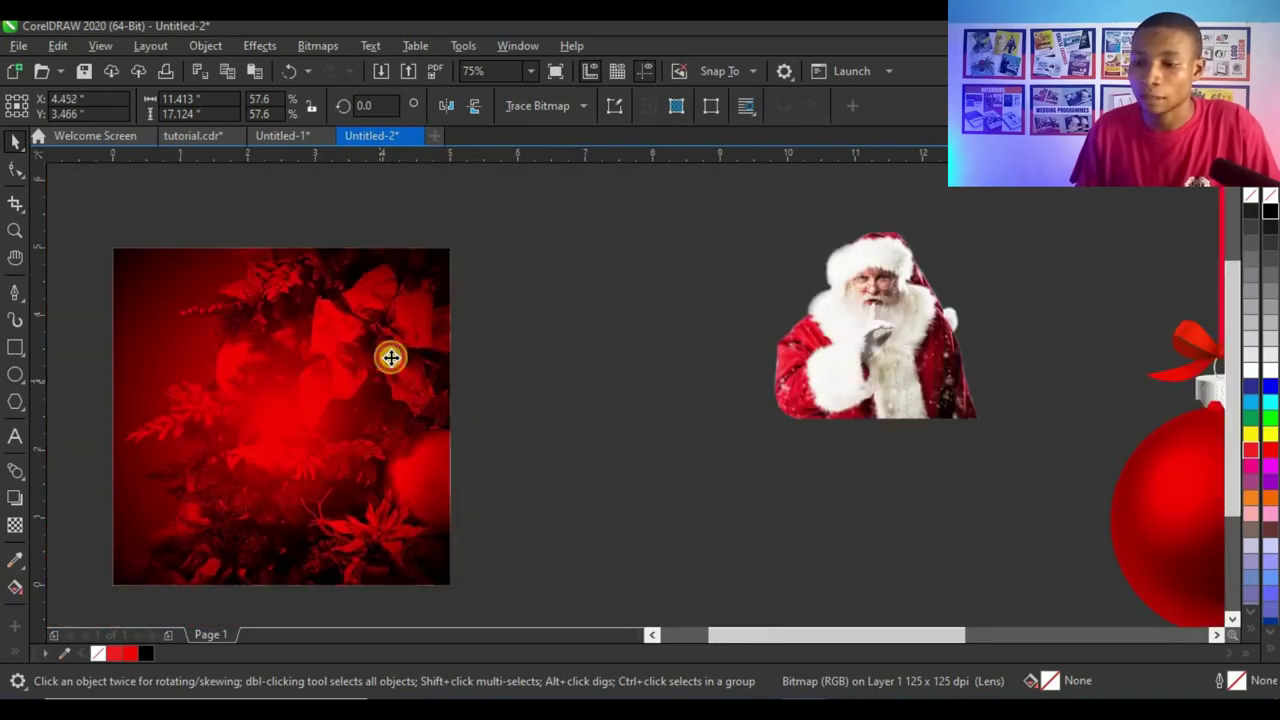
pyautogui.scroll(-4, 389, 358)
pyautogui.scroll(1, 389, 359)
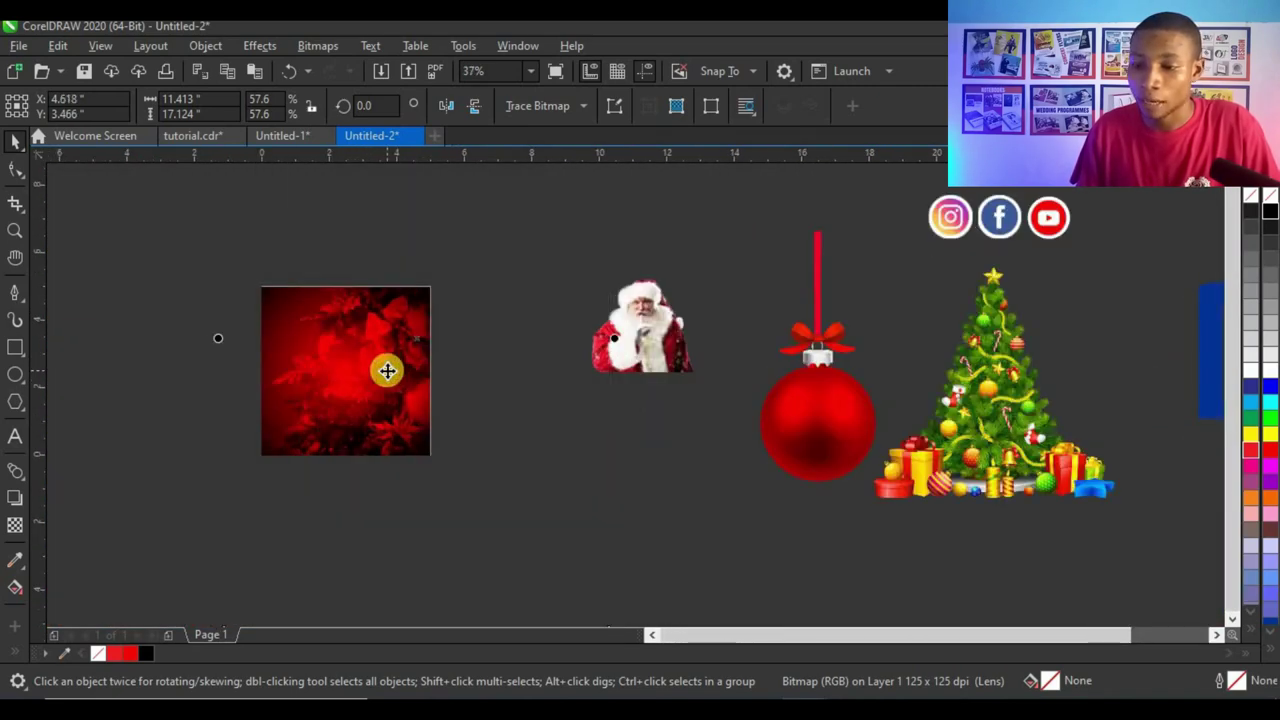
# Duplicate the clipped tree at about 5.0 × 7.6 inches and place the copy over the lower-left area of the square
pyautogui.scroll(-1, 389, 370)
pyautogui.moveTo(504, 204); pyautogui.dragTo(400, 354)
pyautogui.scroll(1, 348, 395)
pyautogui.moveTo(344, 409); pyautogui.dragTo(346, 327)
pyautogui.scroll(1, 346, 327)
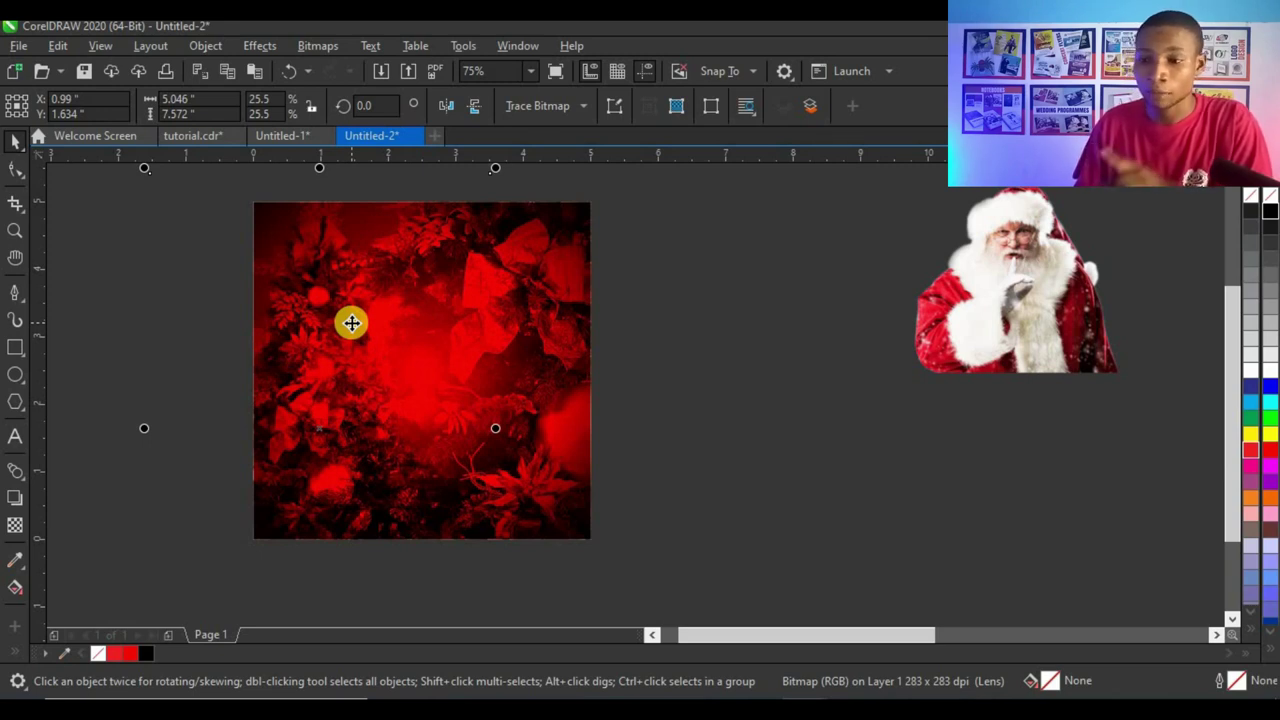
# Move the smaller clipped tree copy over the square's left edge, with its centre at about X -0.08, Y 1.66 inches
pyautogui.moveTo(314, 399); pyautogui.dragTo(345, 424)
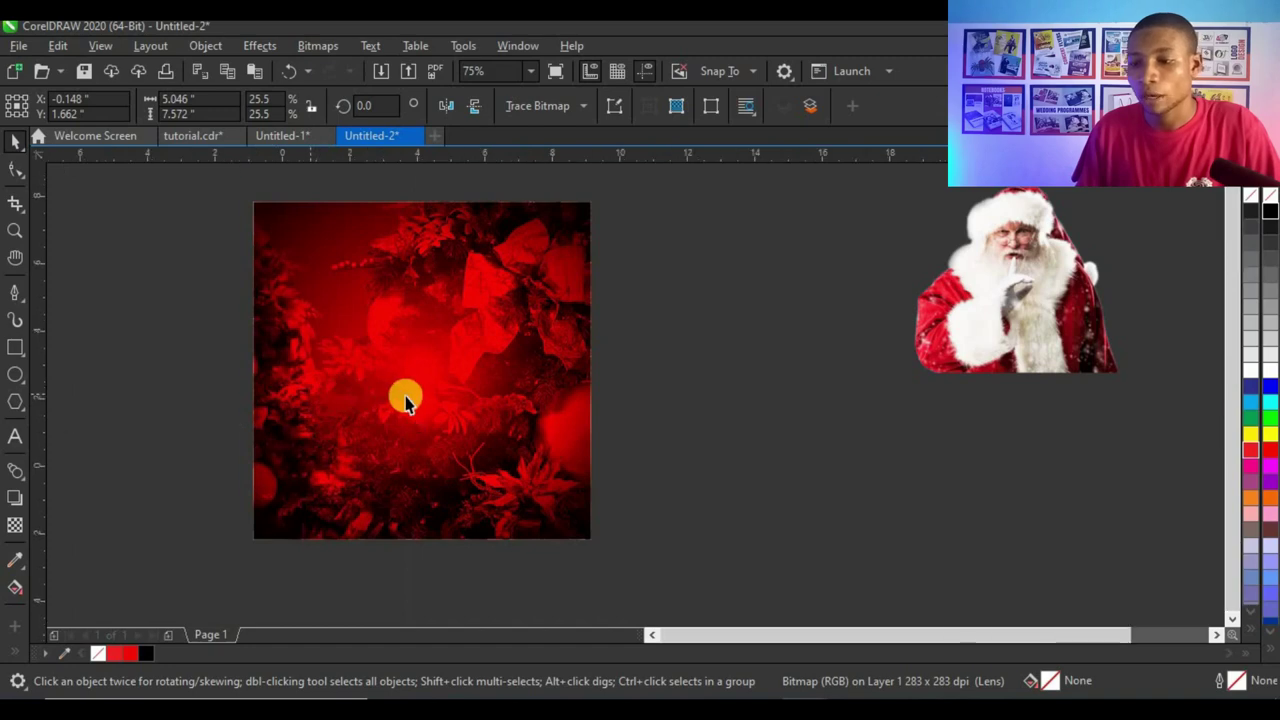
pyautogui.scroll(-2, 400, 388)
pyautogui.scroll(2, 400, 386)
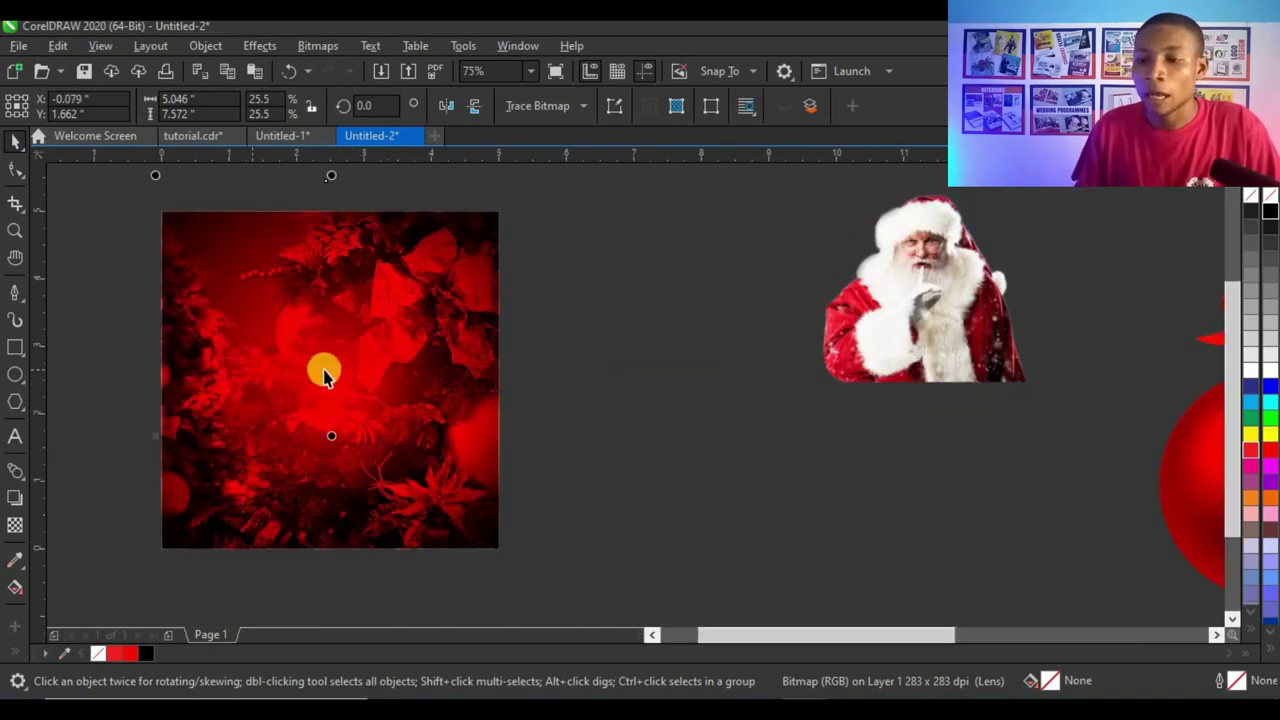
pyautogui.scroll(-2, 330, 360)
pyautogui.scroll(2, 343, 340)
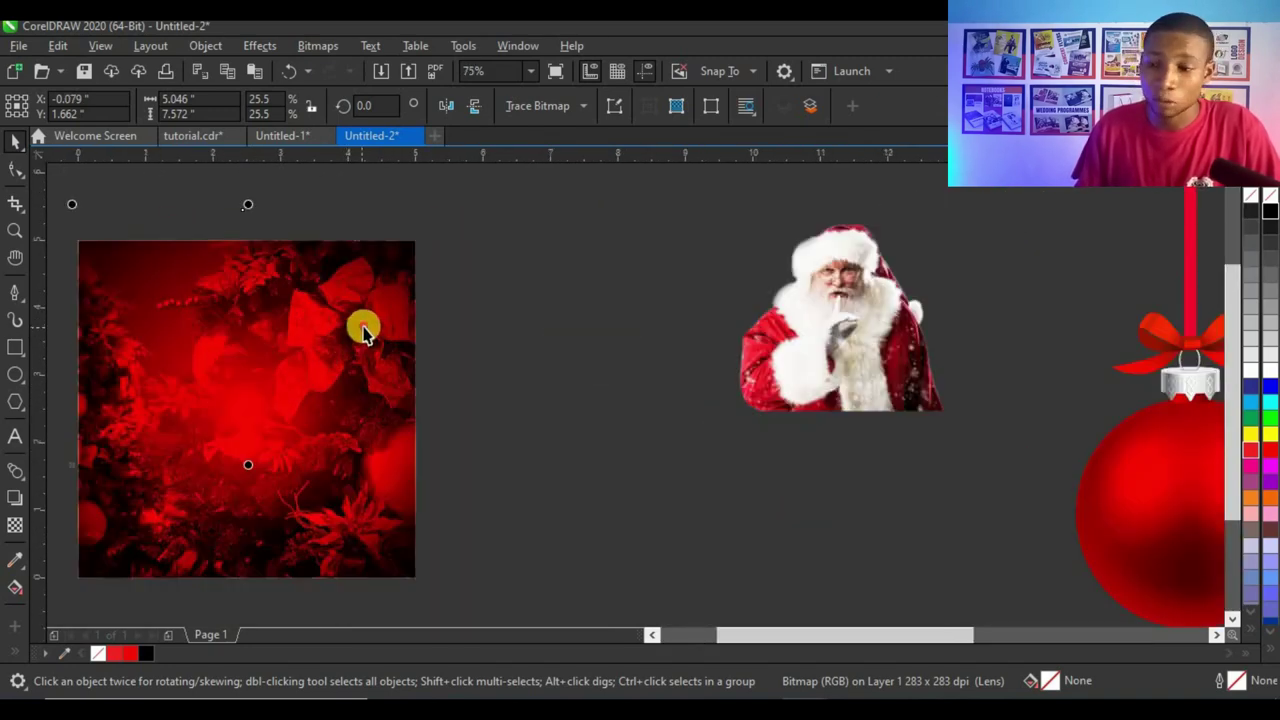
# Select the larger overlaid tree inside the square and apply a uniform transparency of 50
pyautogui.scroll(-2, 362, 328)
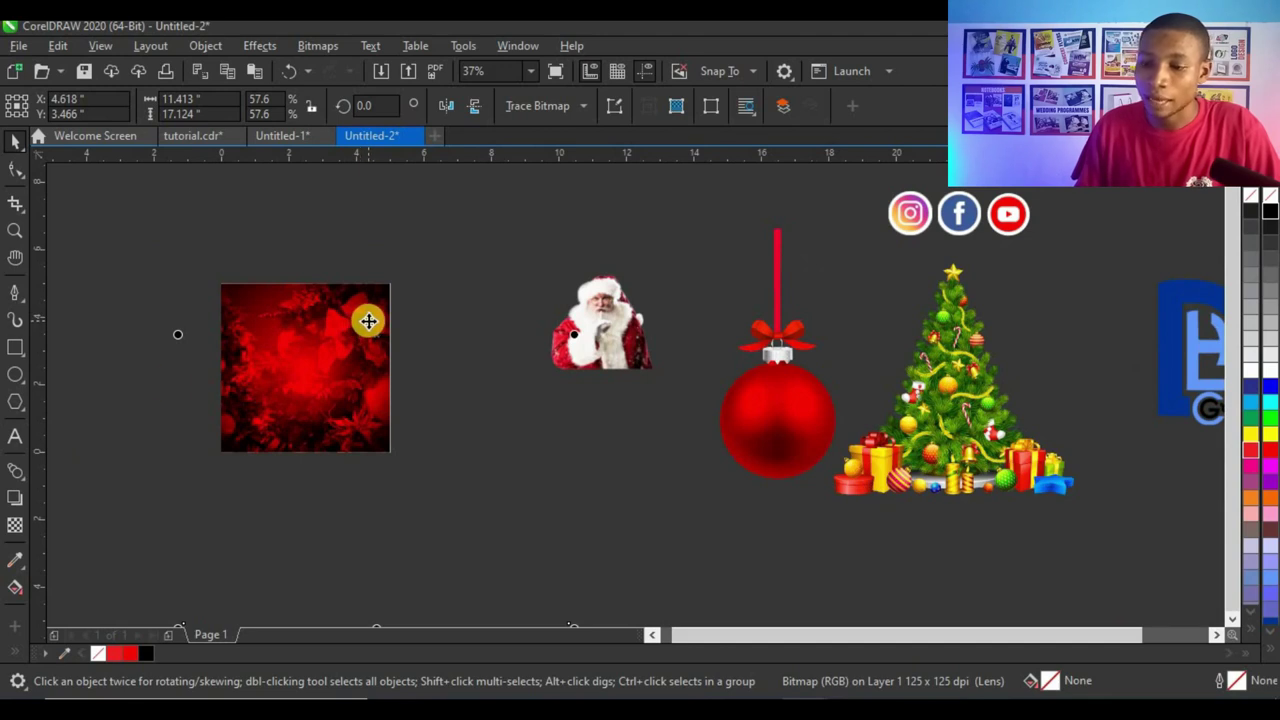
pyautogui.click(19, 522)
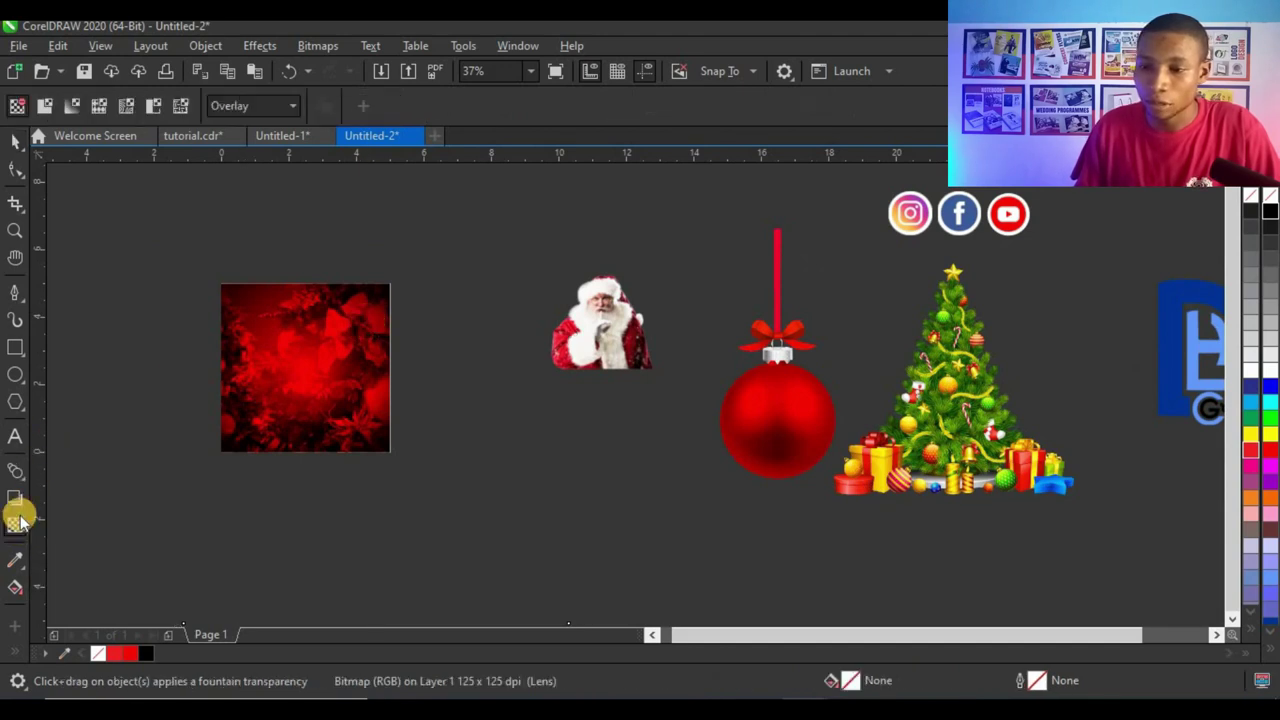
pyautogui.click(44, 106)
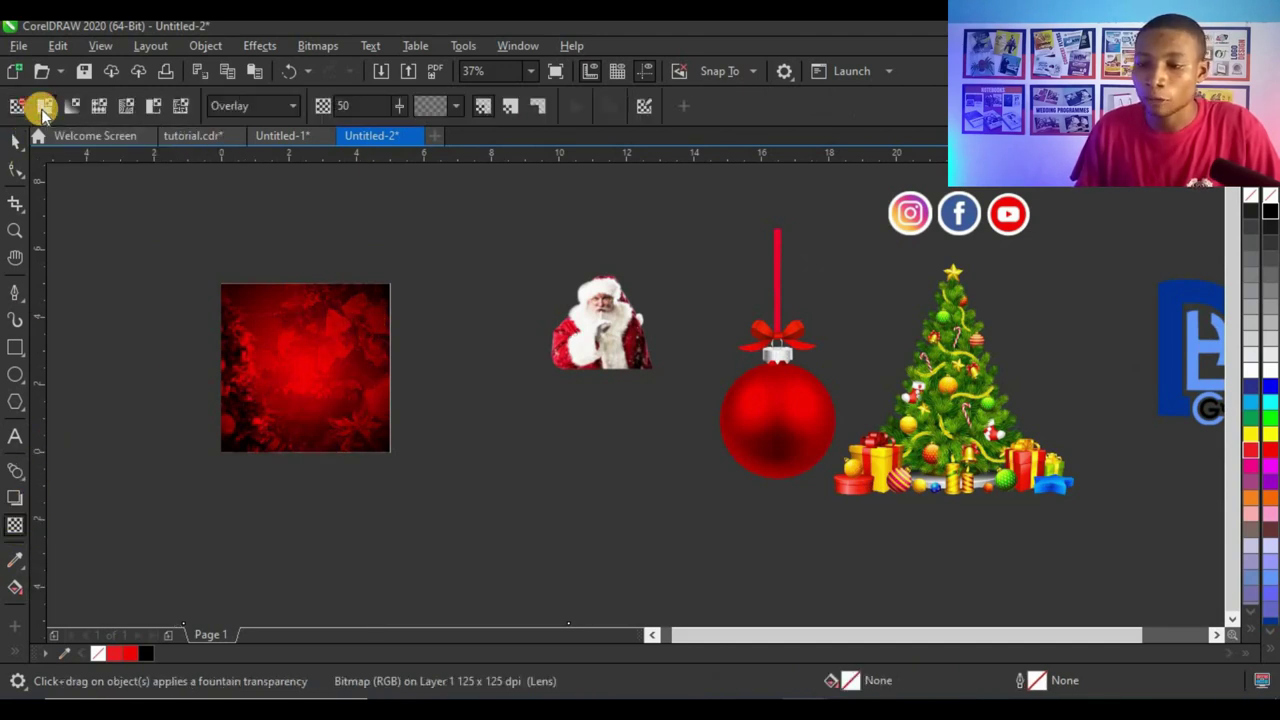
pyautogui.scroll(2, 324, 340)
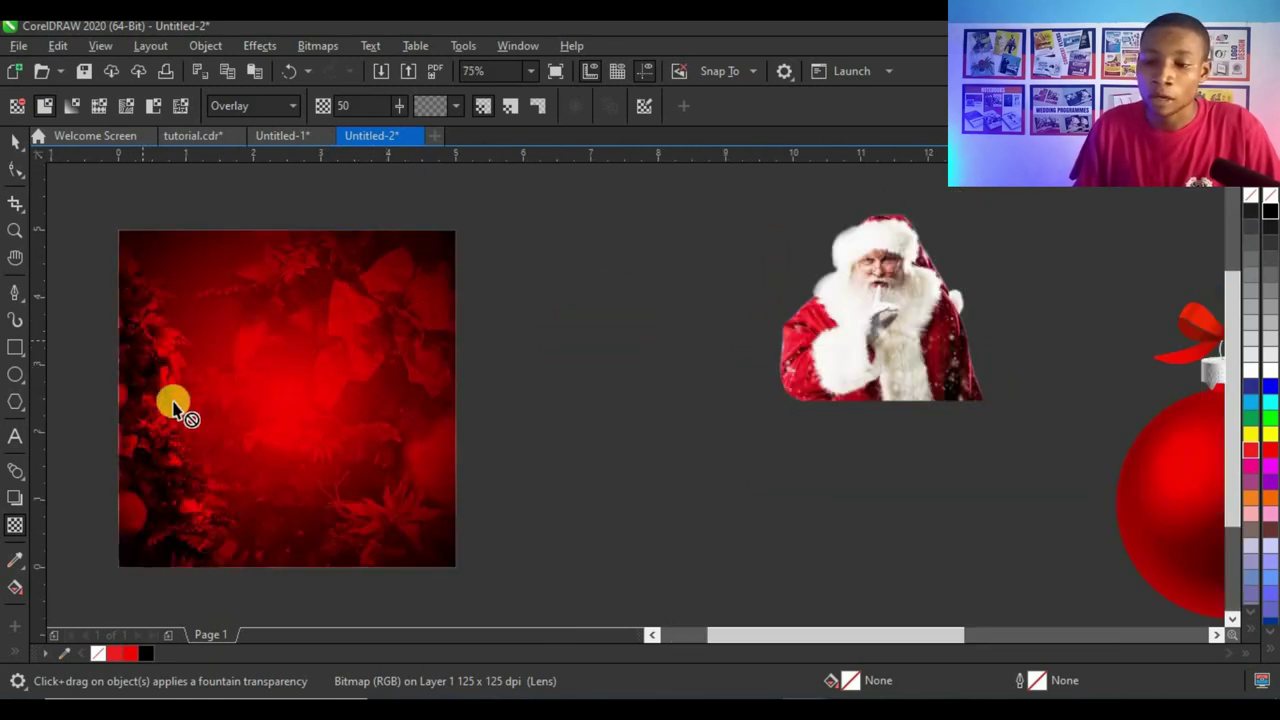
pyautogui.click(16, 142)
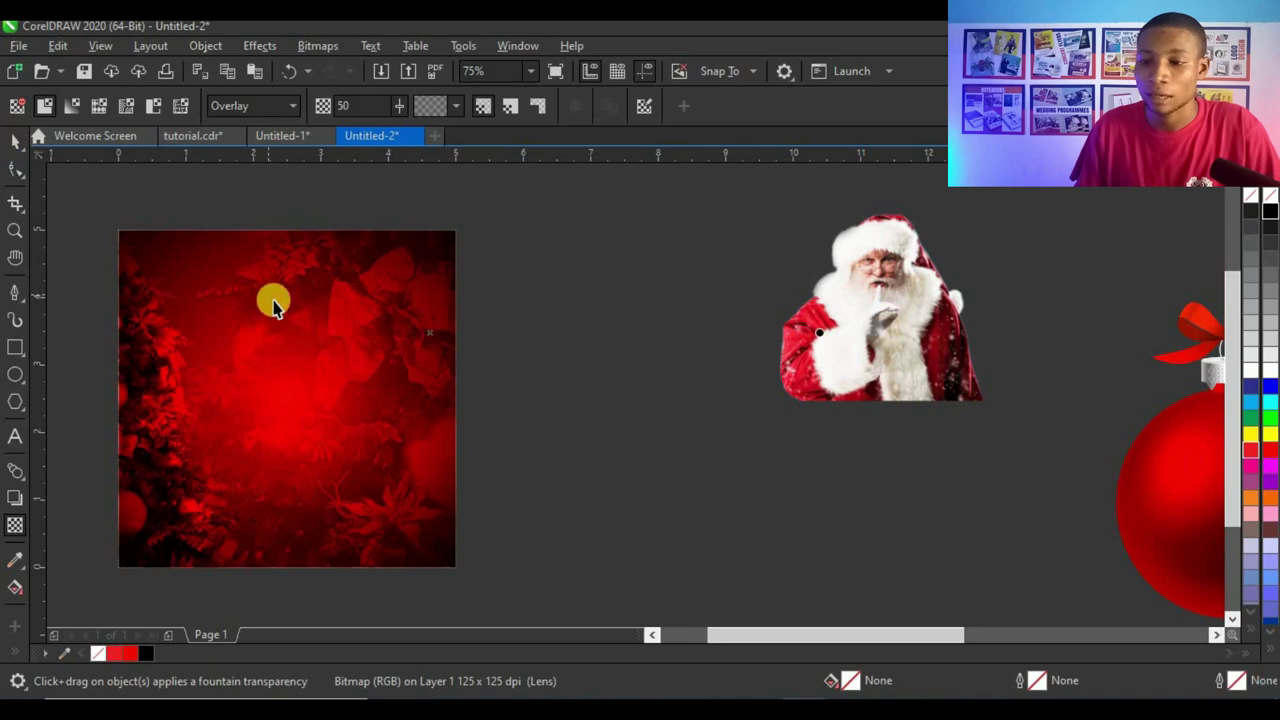
# Bring the red hanging bauble beside the gradient square and PowerClip it inside the square
pyautogui.scroll(-1, 270, 299)
pyautogui.click(492, 293)
pyautogui.moveTo(750, 425); pyautogui.dragTo(470, 455)
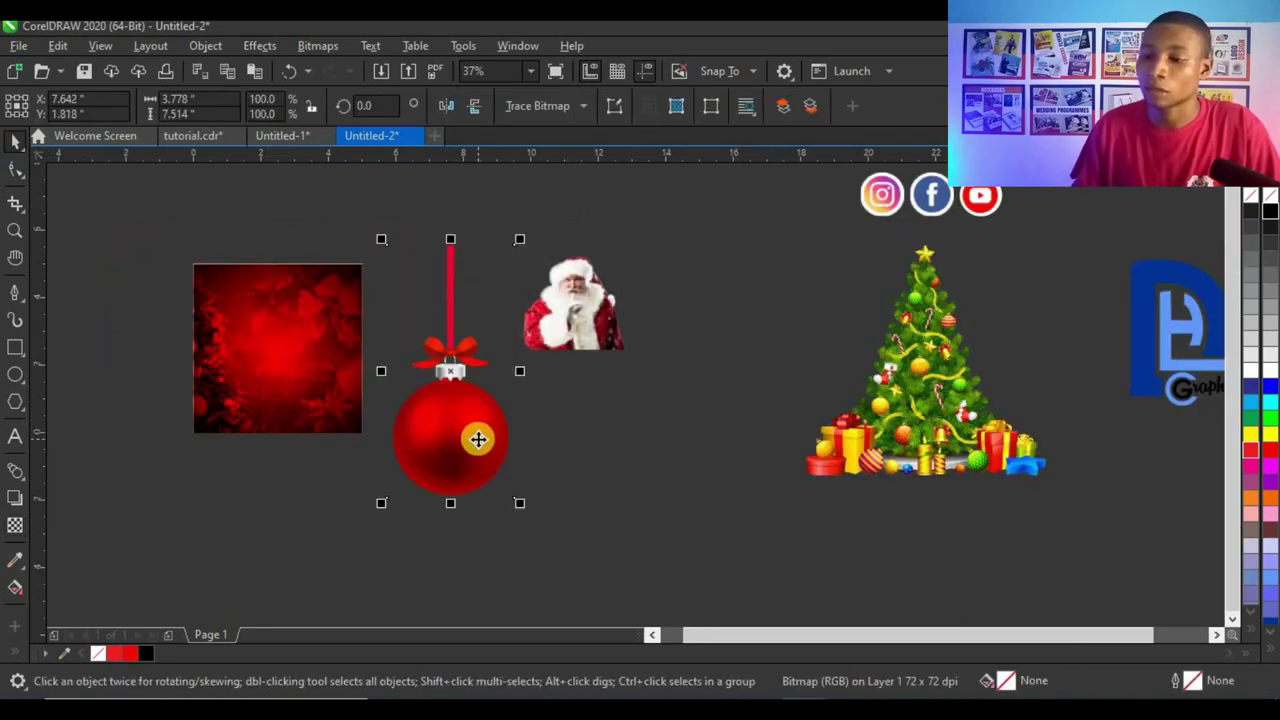
pyautogui.rightClick(478, 441)
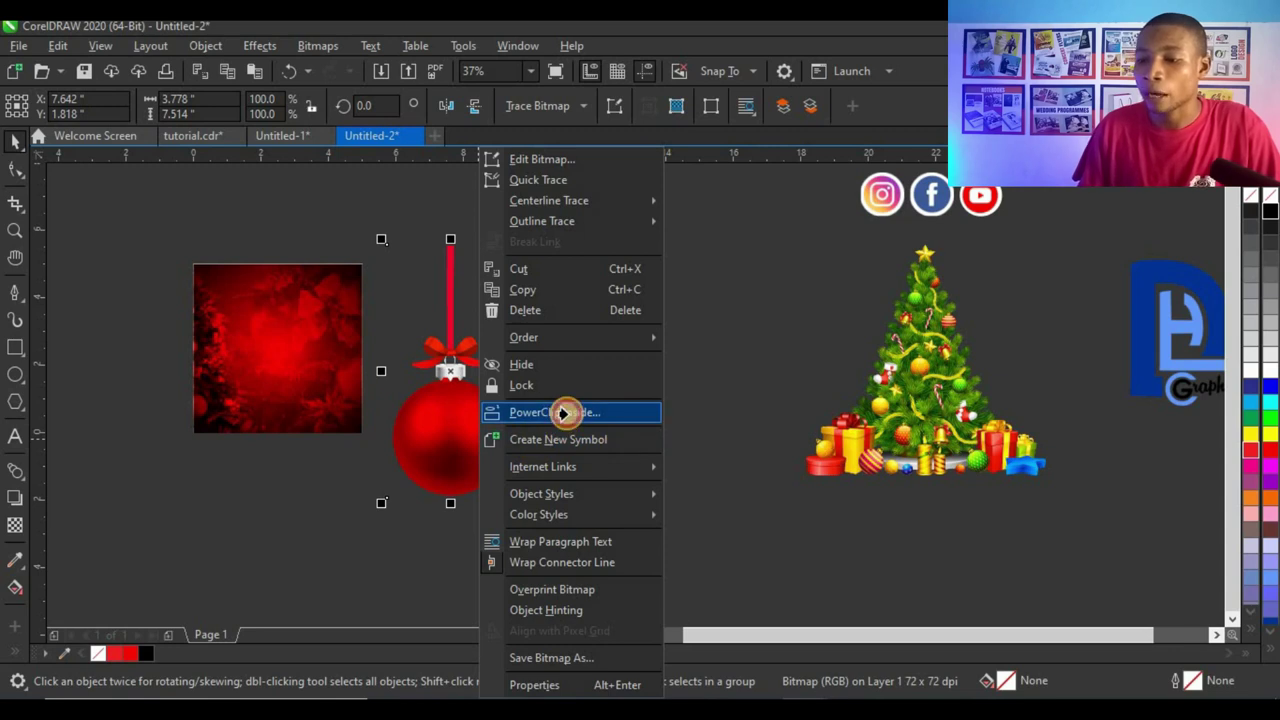
pyautogui.click(563, 413)
pyautogui.click(284, 338)
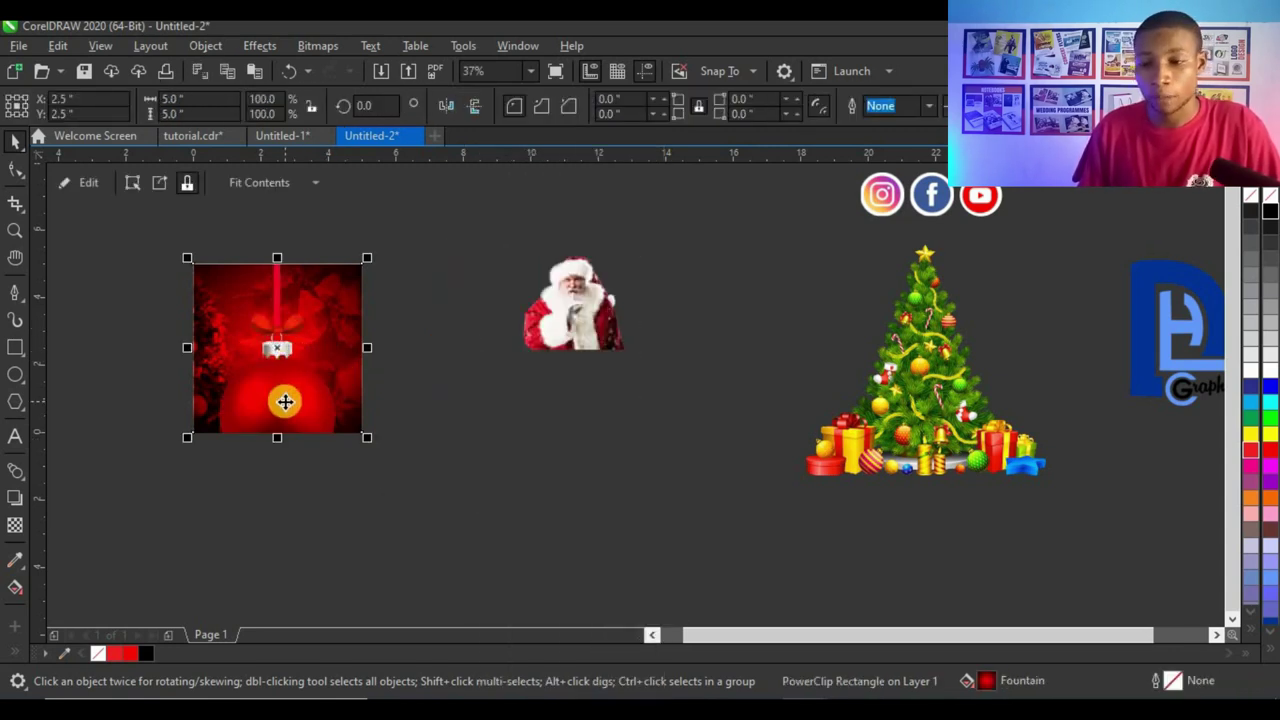
# Shrink the clipped bauble to about 0.97 × 1.93 inches and hang it in the square's upper-left corner
pyautogui.click(285, 401)
pyautogui.moveTo(346, 481); pyautogui.dragTo(242, 354)
pyautogui.scroll(1, 234, 322)
pyautogui.moveTo(228, 232); pyautogui.dragTo(316, 350)
pyautogui.scroll(2, 204, 275)
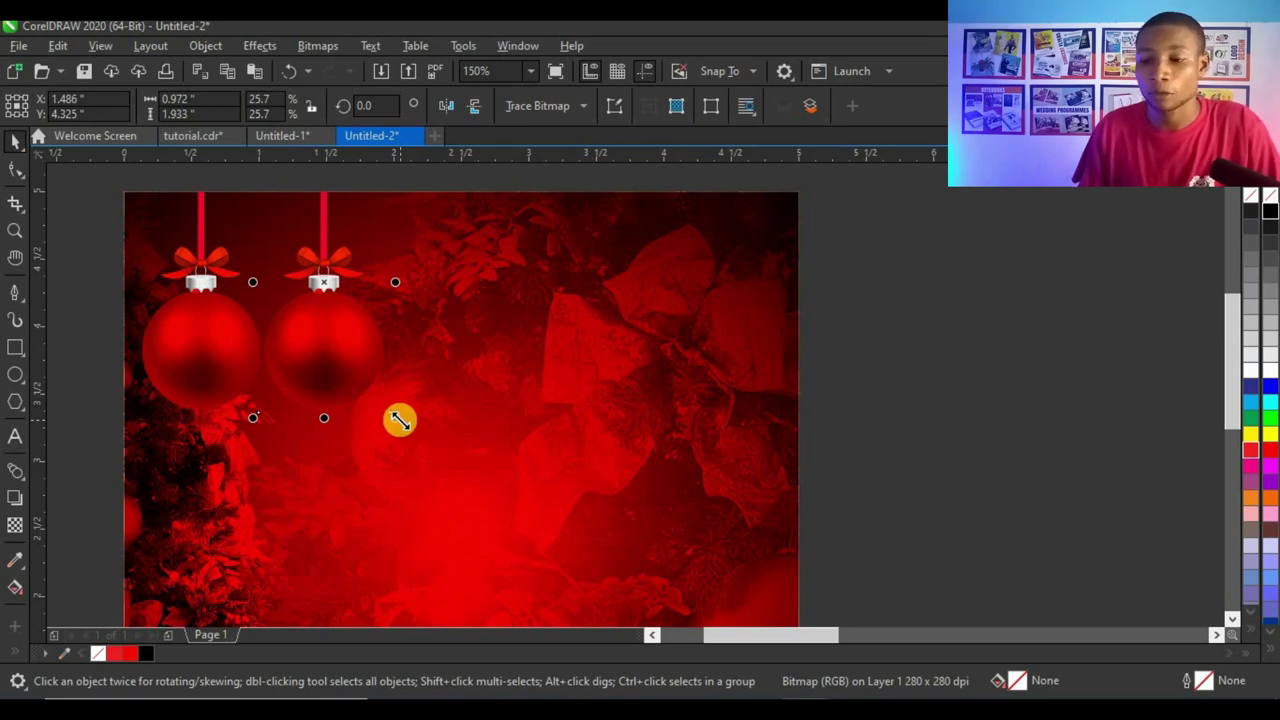
# Duplicate the bauble just to its right and scale the copy down to about 0.68 × 1.35 inches, hanging from the upper edge
pyautogui.hotkey('ctrl', 'z')
pyautogui.moveTo(206, 338); pyautogui.dragTo(343, 354)
pyautogui.moveTo(410, 420); pyautogui.dragTo(310, 335)
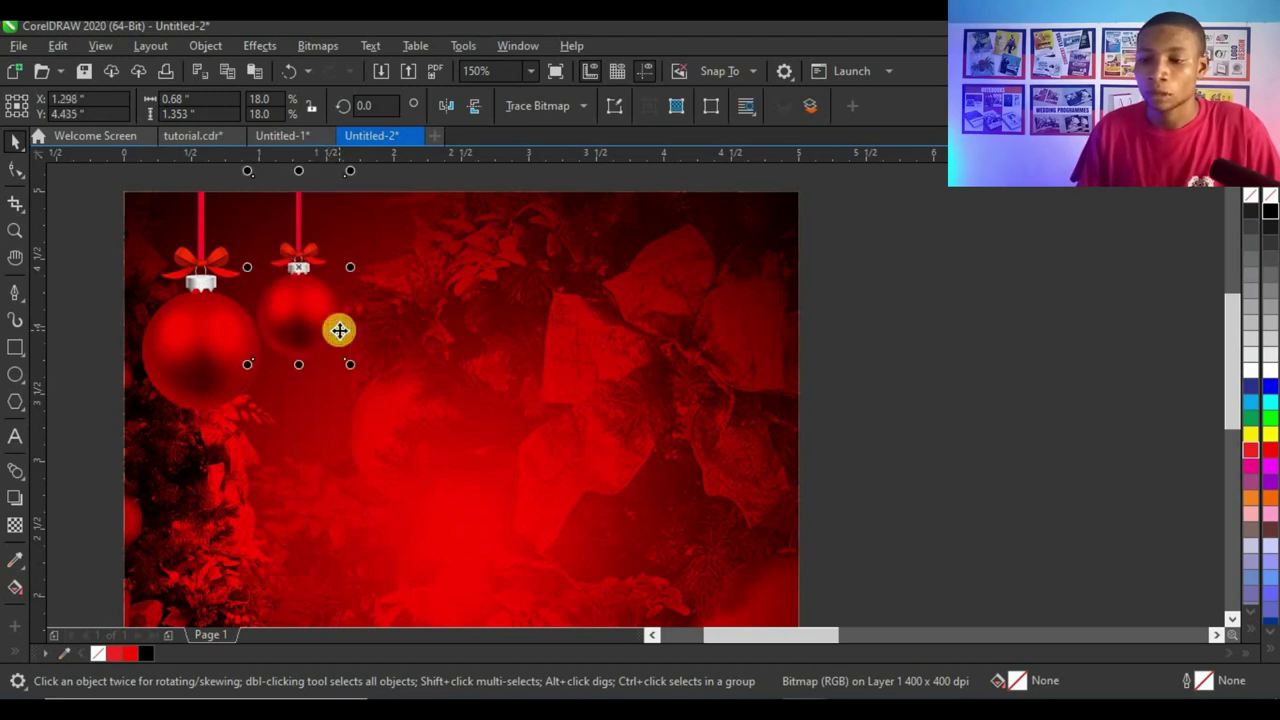
# Select both baubles and send them back one level so the larger one sits behind the overlaid foliage
pyautogui.keyDown('shift'); pyautogui.click(206, 361); pyautogui.keyUp('shift')
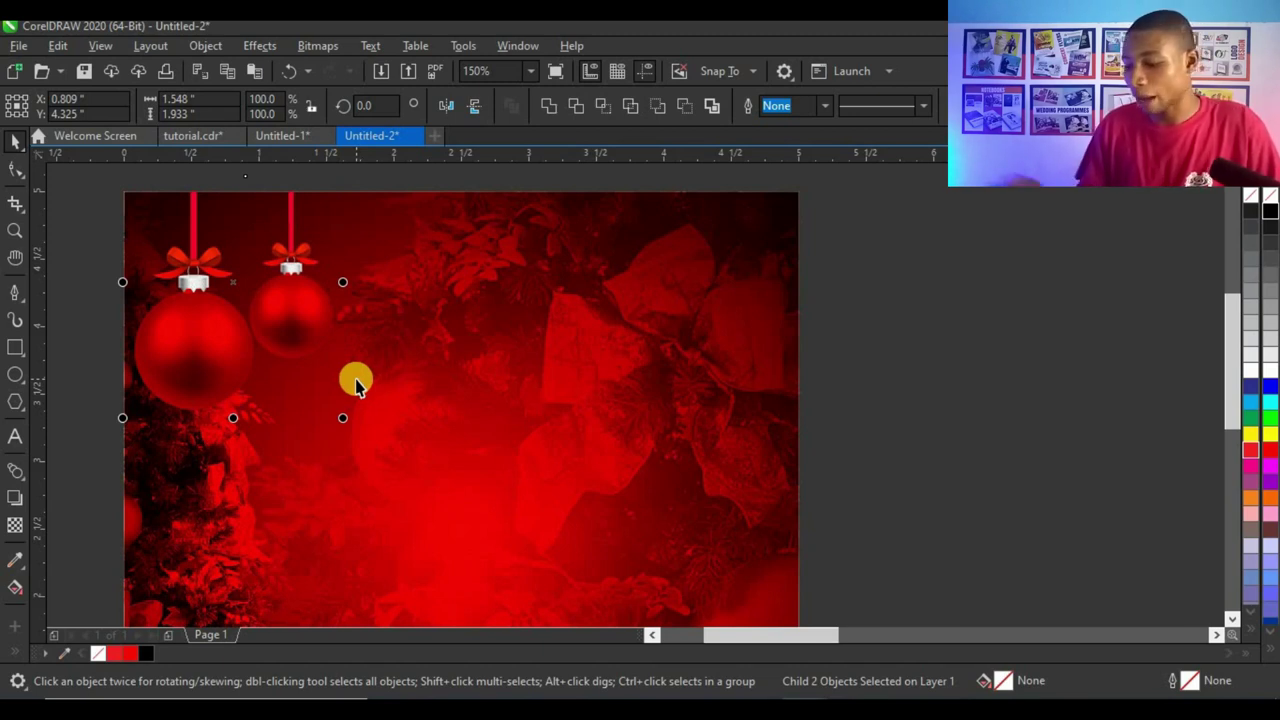
pyautogui.hotkey('ctrl', 'pagedown')
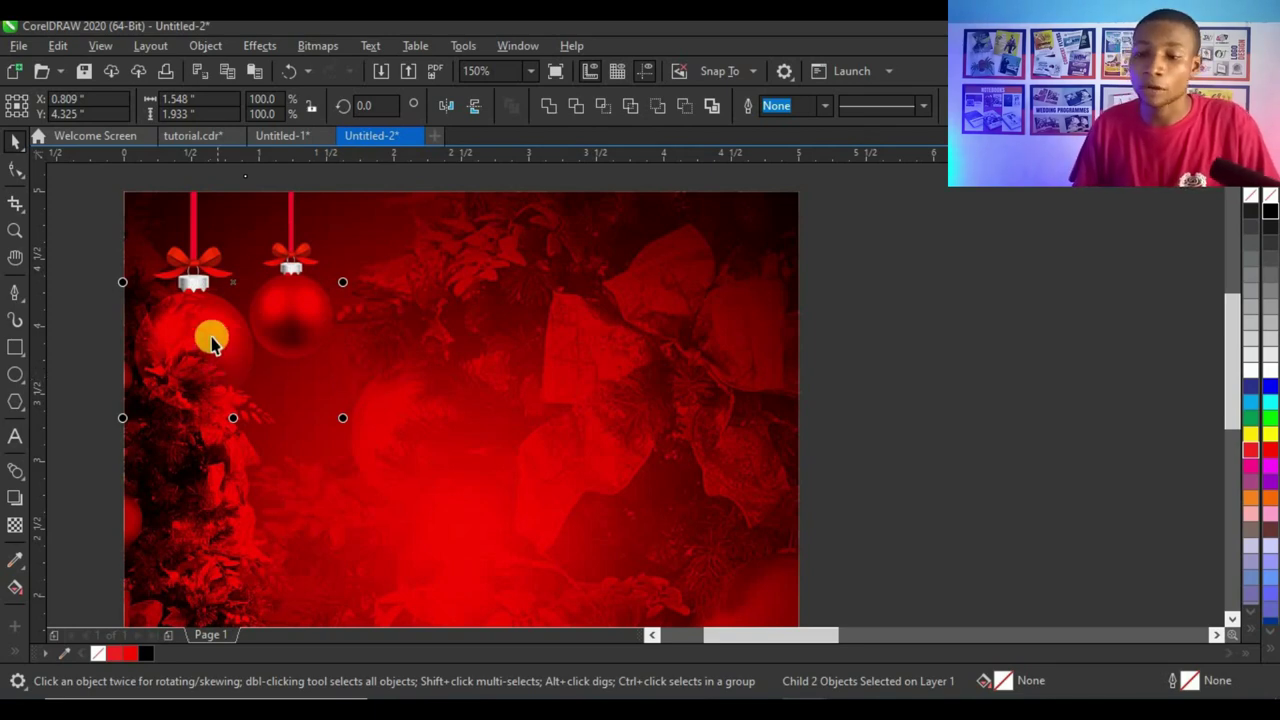
pyautogui.scroll(2, 212, 338)
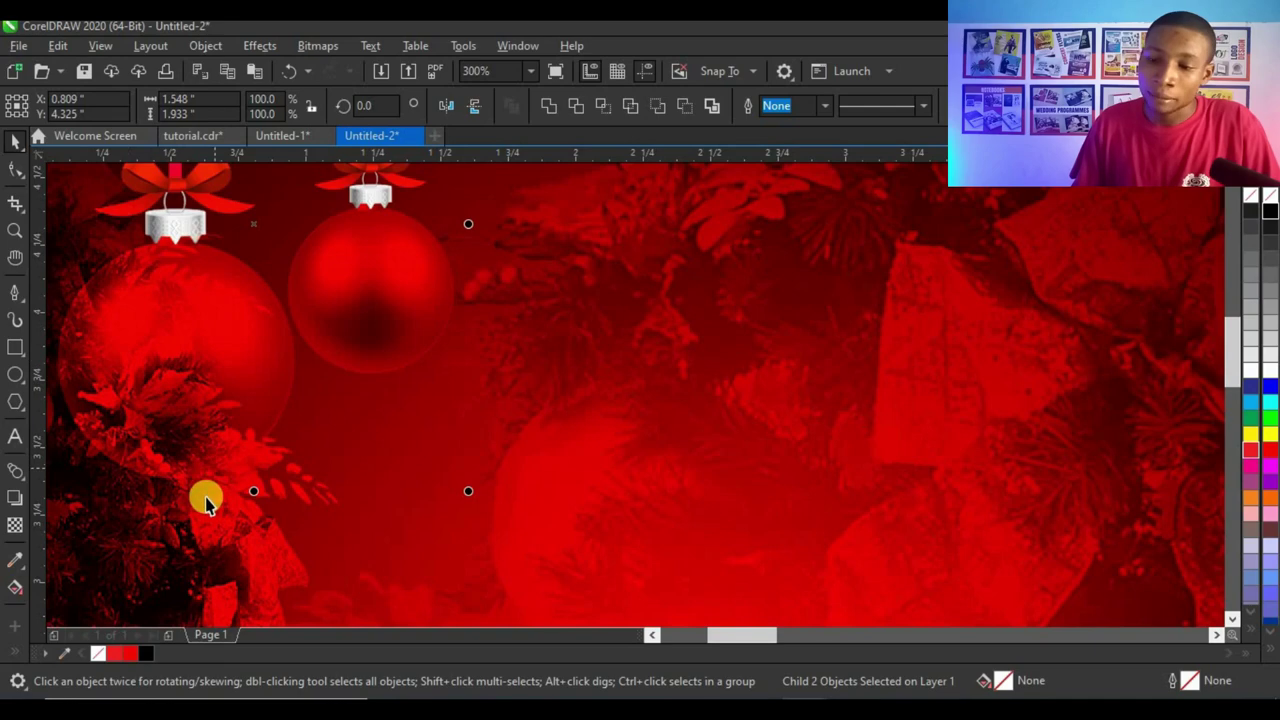
pyautogui.scroll(1, 123, 351)
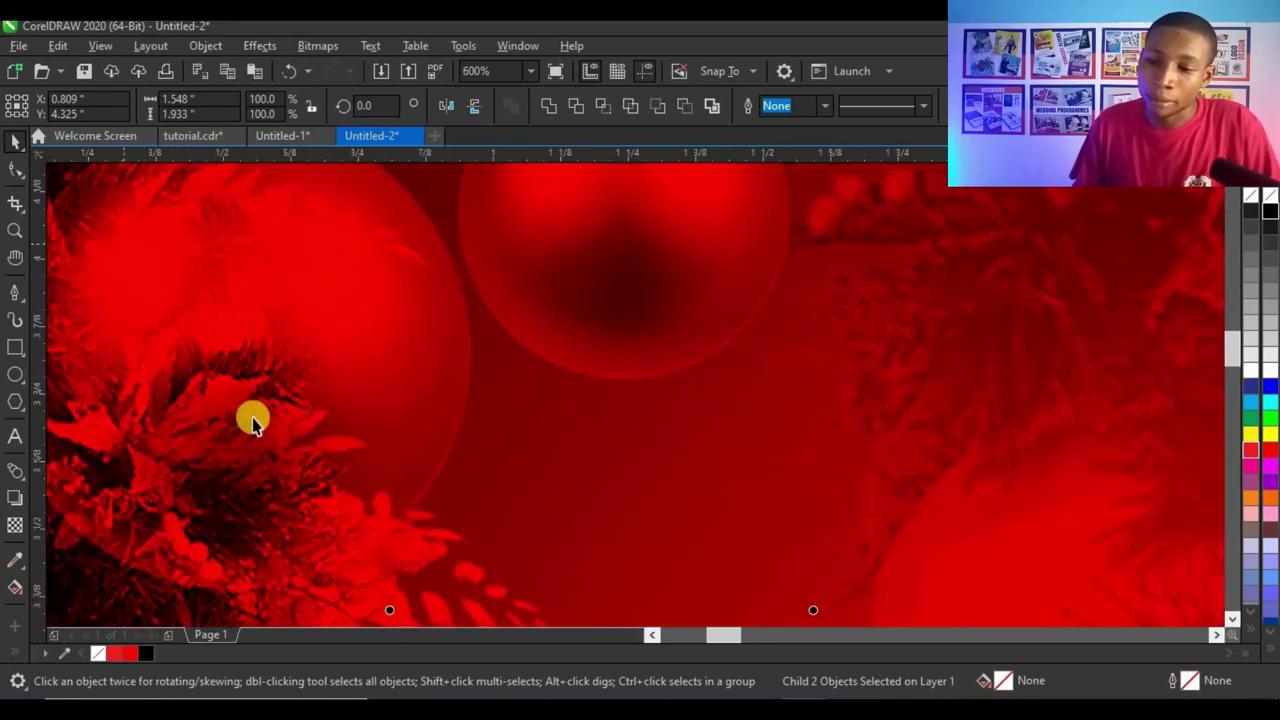
pyautogui.scroll(-1, 255, 418)
pyautogui.scroll(1, 232, 300)
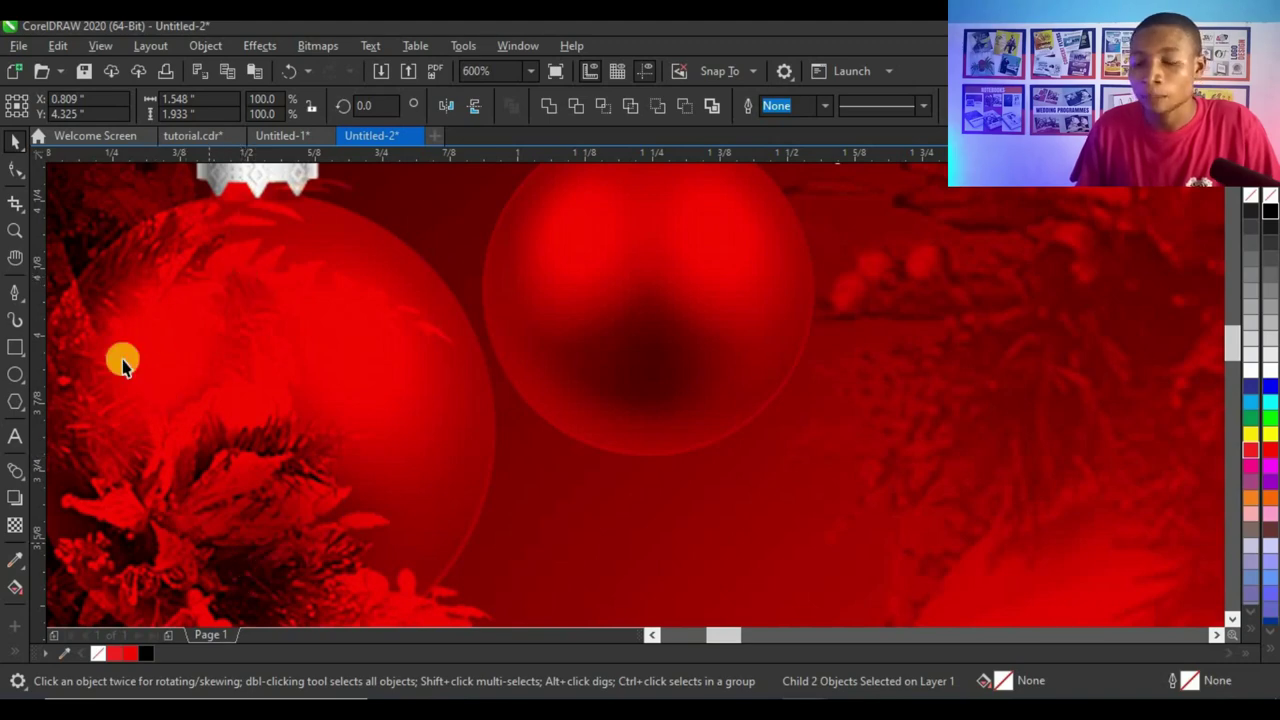
pyautogui.scroll(-1, 302, 460)
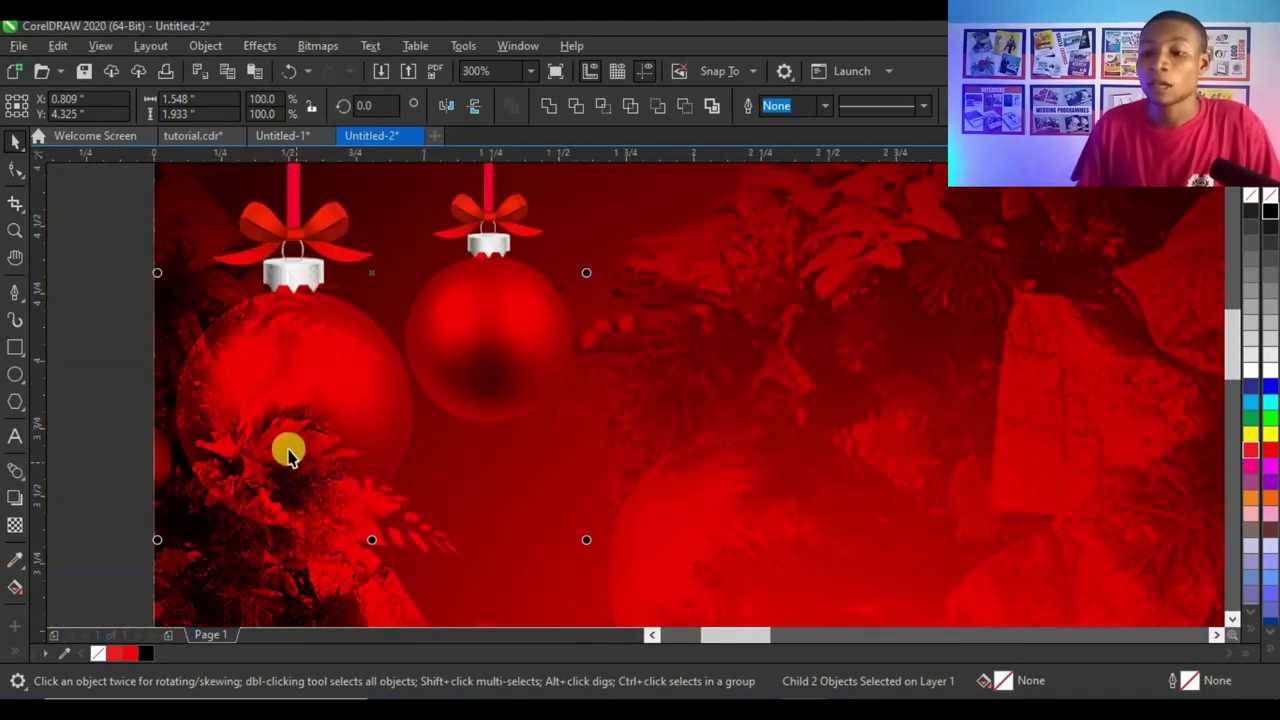
pyautogui.scroll(1, 276, 400)
pyautogui.scroll(-2, 325, 388)
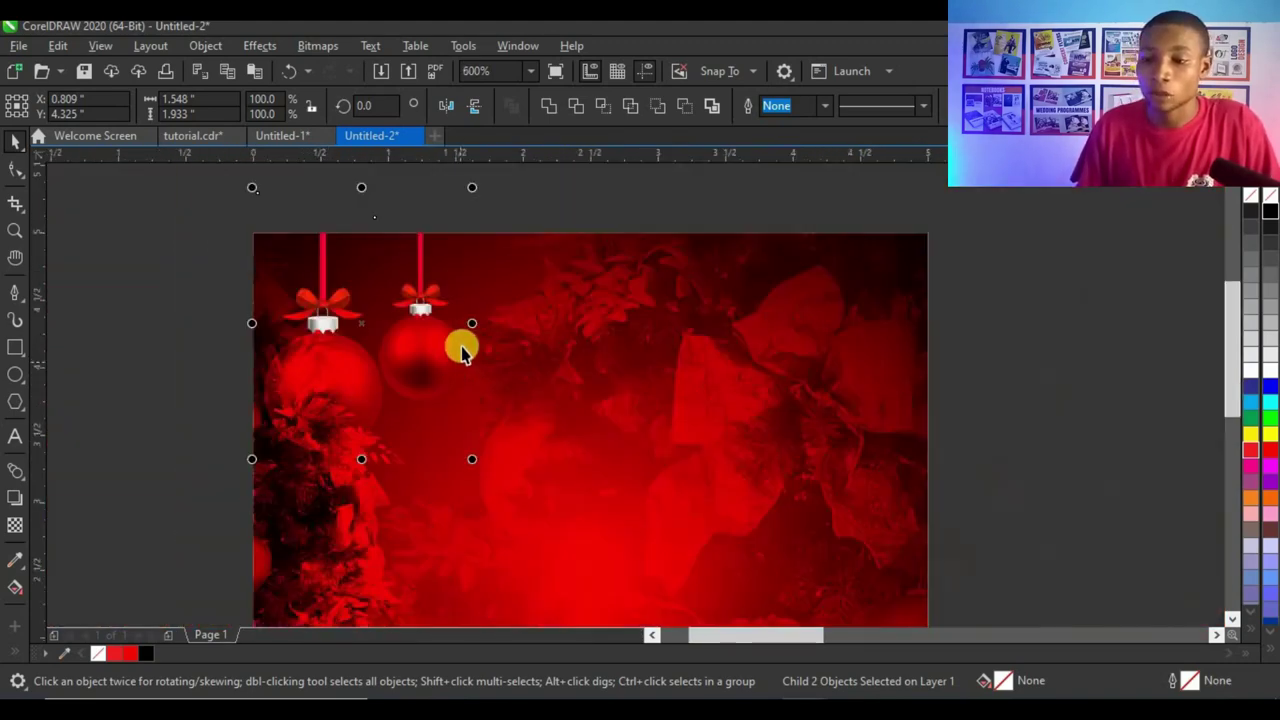
pyautogui.scroll(1, 378, 333)
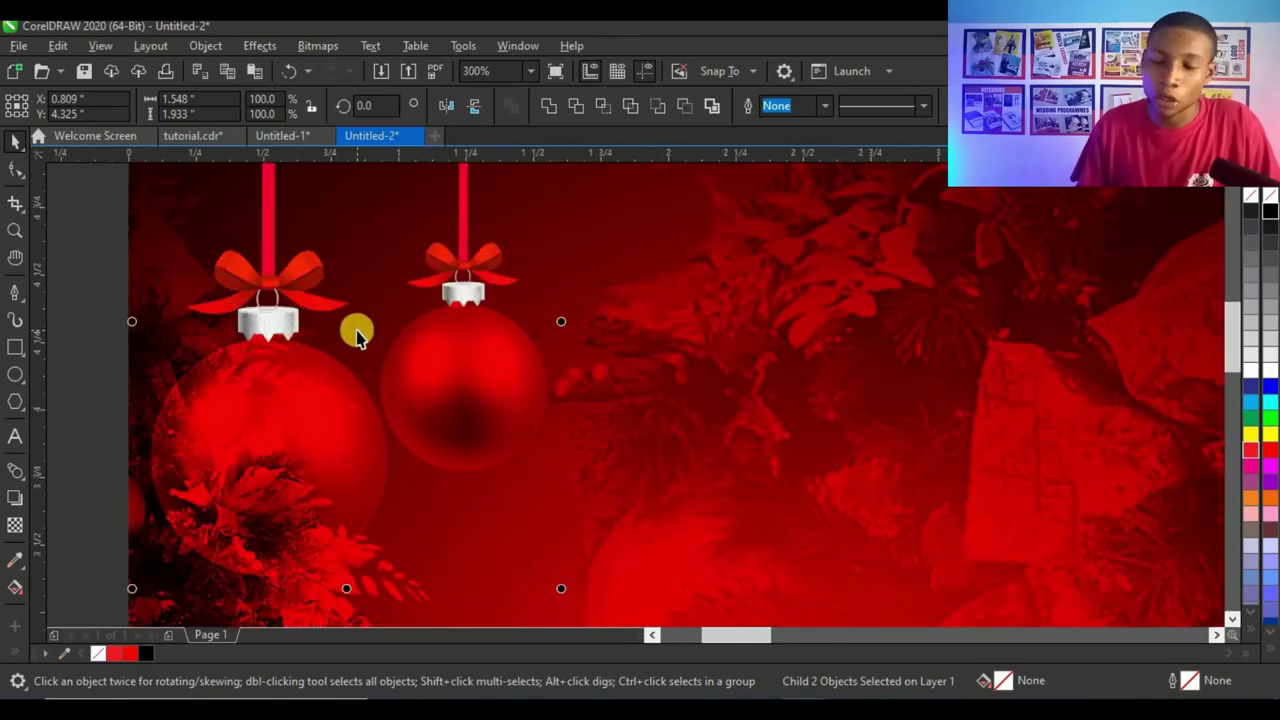
# Shift both baubles right to a shared centre at about X 0.99 inches, nudge them slightly further right, and deselect them
pyautogui.moveTo(347, 321); pyautogui.dragTo(395, 322)
pyautogui.scroll(-1, 390, 310)
pyautogui.scroll(1, 397, 400)
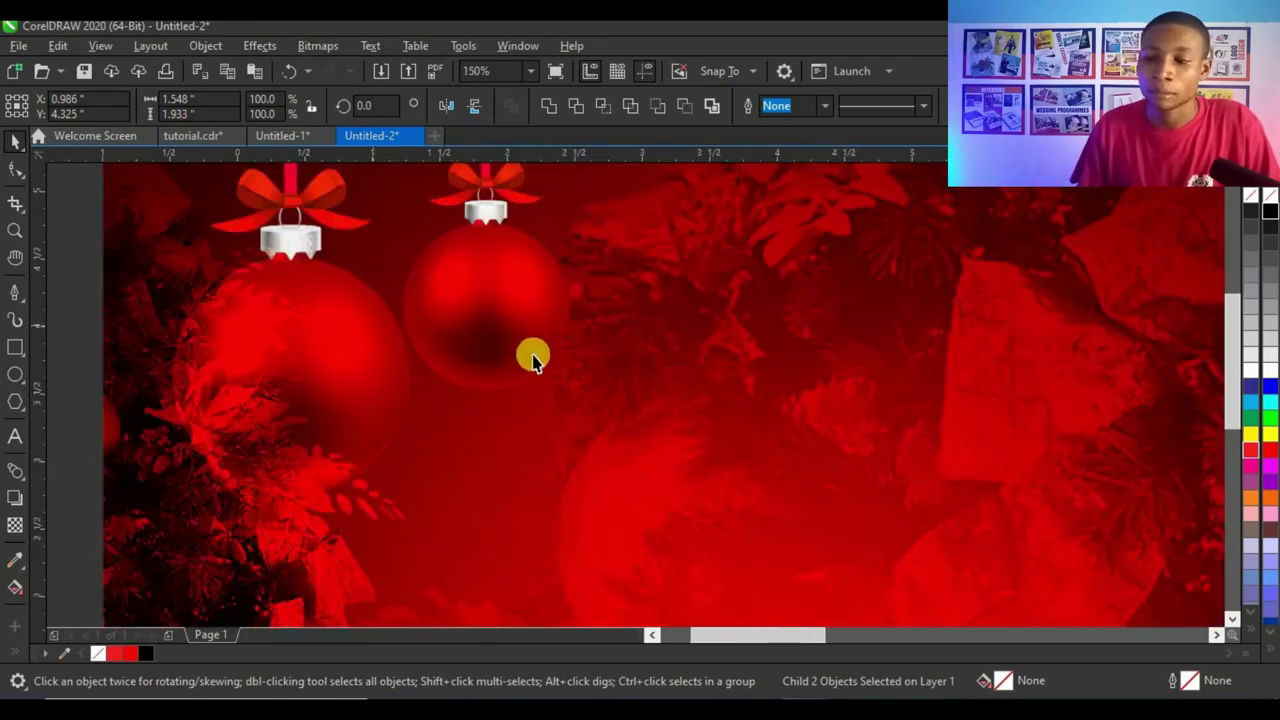
pyautogui.scroll(-2, 531, 354)
pyautogui.moveTo(476, 390); pyautogui.dragTo(481, 395)
pyautogui.scroll(1, 415, 330)
pyautogui.press('Right')
pyautogui.press('Right')
pyautogui.press('Right')
pyautogui.press('Right')
pyautogui.press('Right')
pyautogui.scroll(-2, 452, 284)
pyautogui.click(586, 322)
pyautogui.click(600, 326)
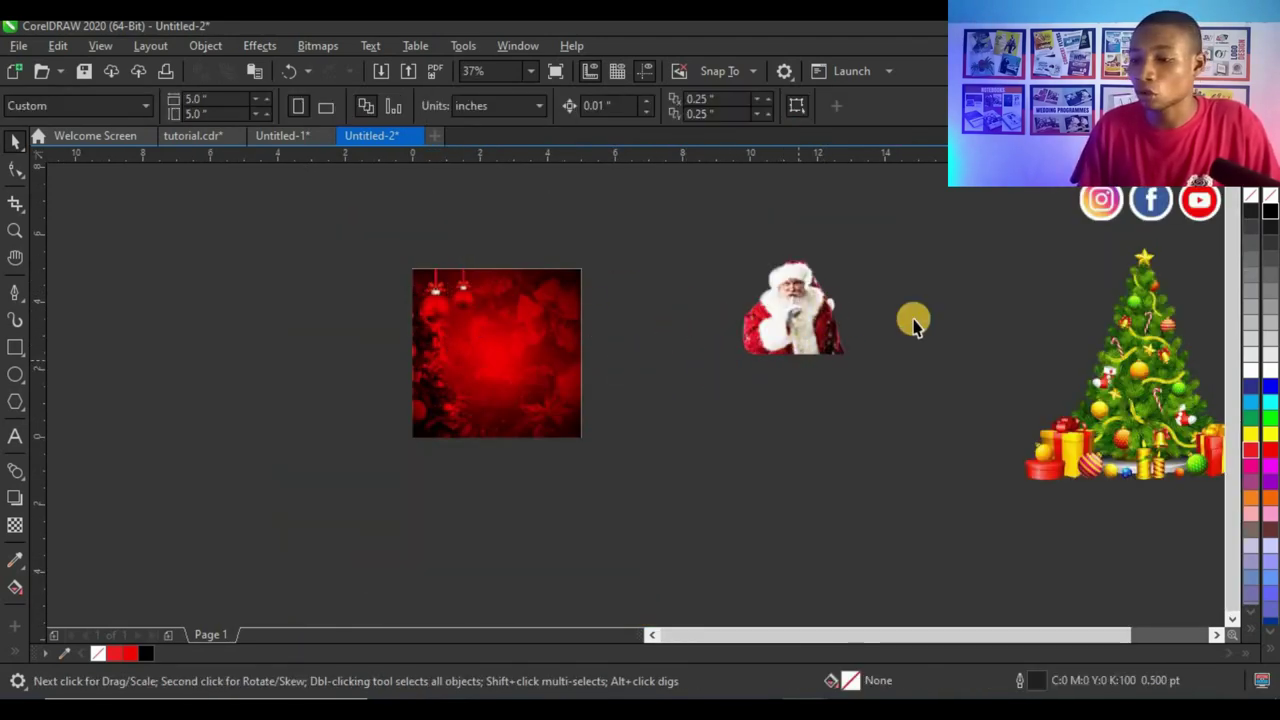
# Move the decorated Christmas tree with gifts closer and PowerClip it inside the gradient square
pyautogui.moveTo(1143, 395); pyautogui.dragTo(997, 455)
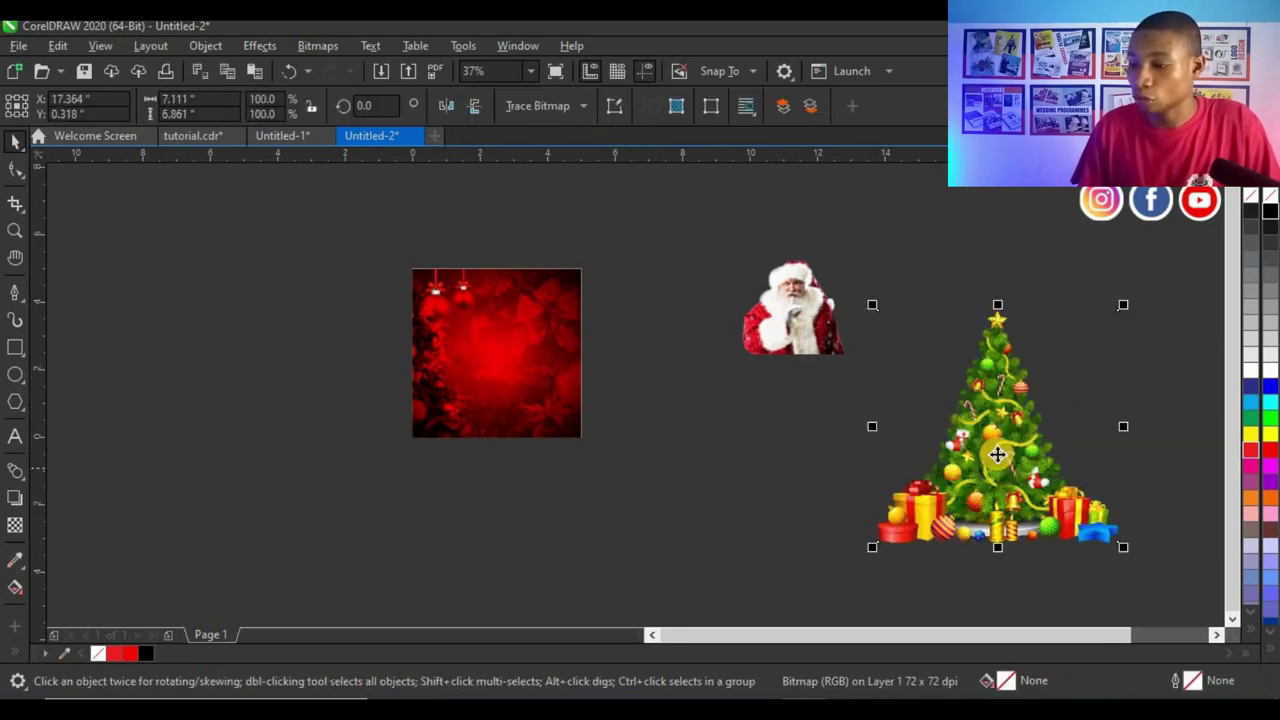
pyautogui.rightClick(997, 454)
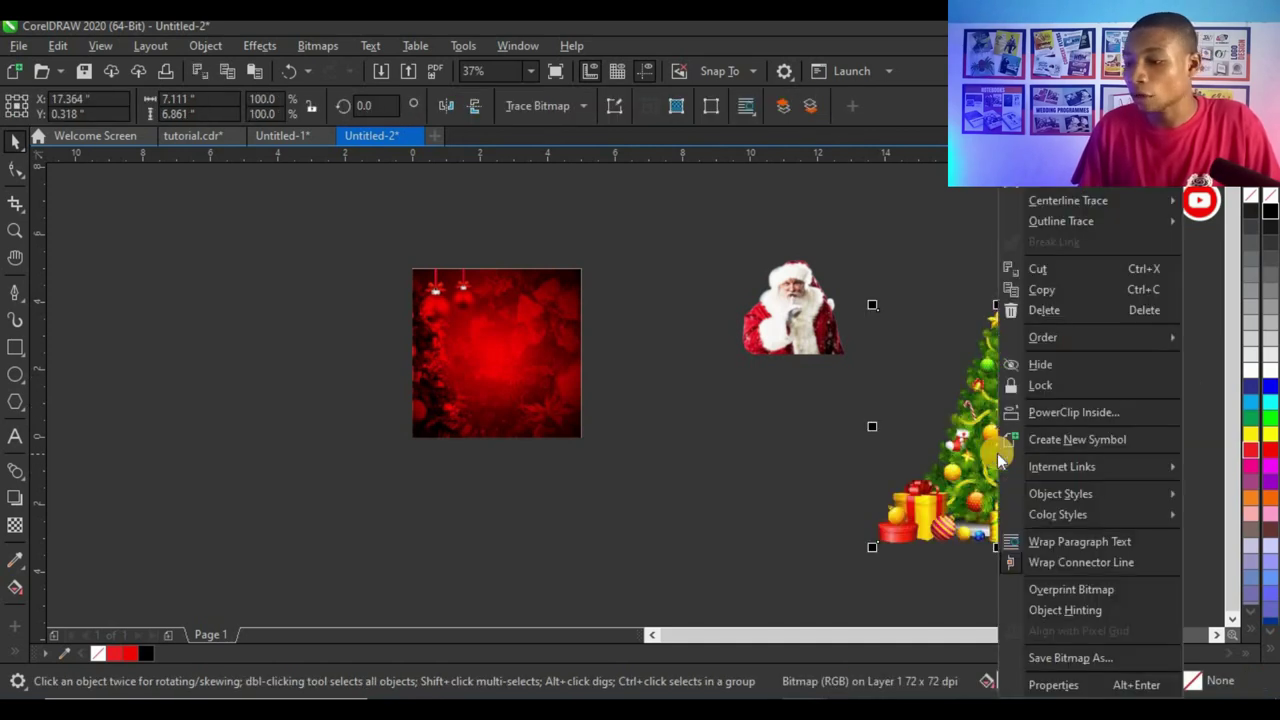
pyautogui.click(1078, 413)
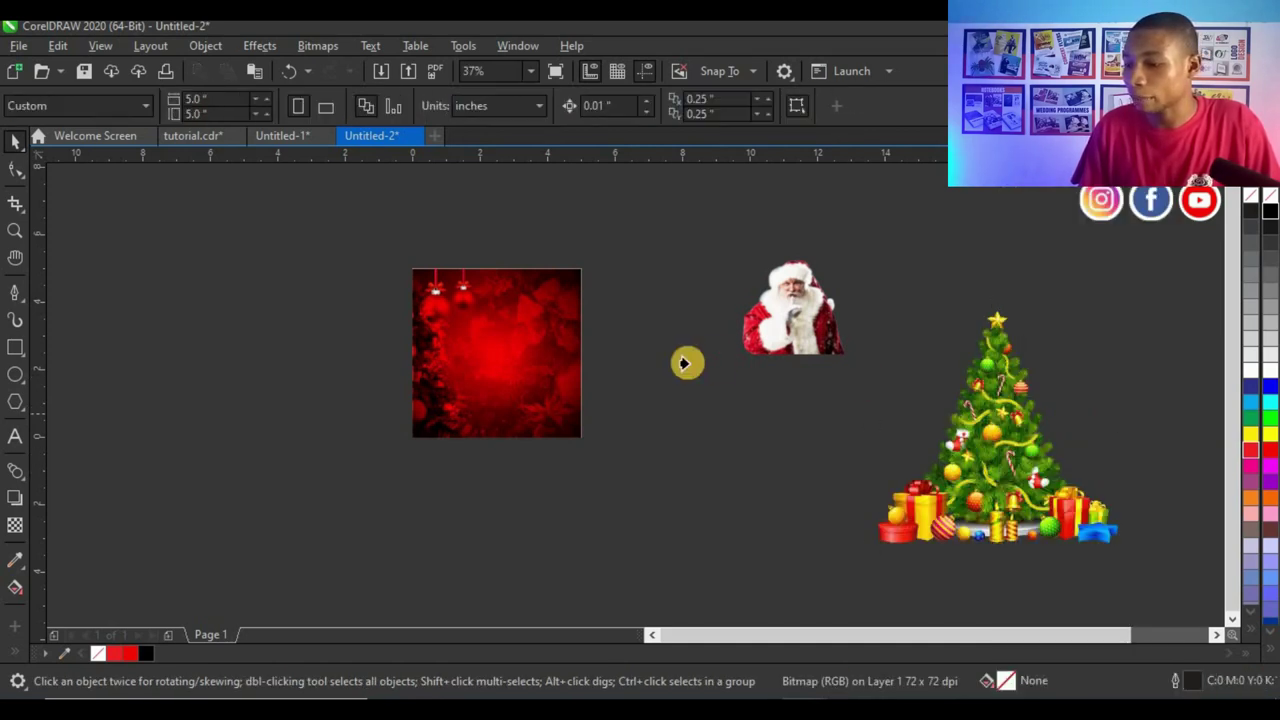
pyautogui.click(523, 363)
# Select the decorated tree inside the PowerClip and shrink it around its centre to about 4.4 × 4.2 inches
pyautogui.scroll(2, 585, 361)
pyautogui.scroll(-2, 424, 383)
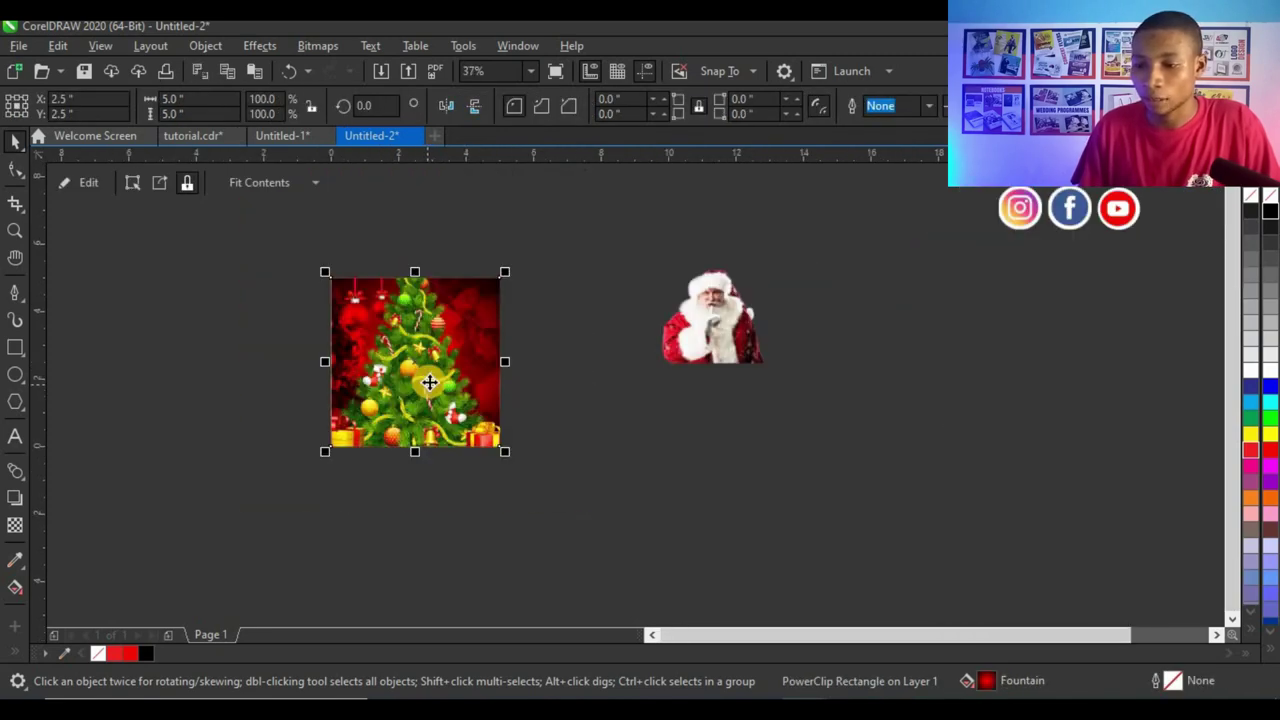
pyautogui.scroll(2, 424, 350)
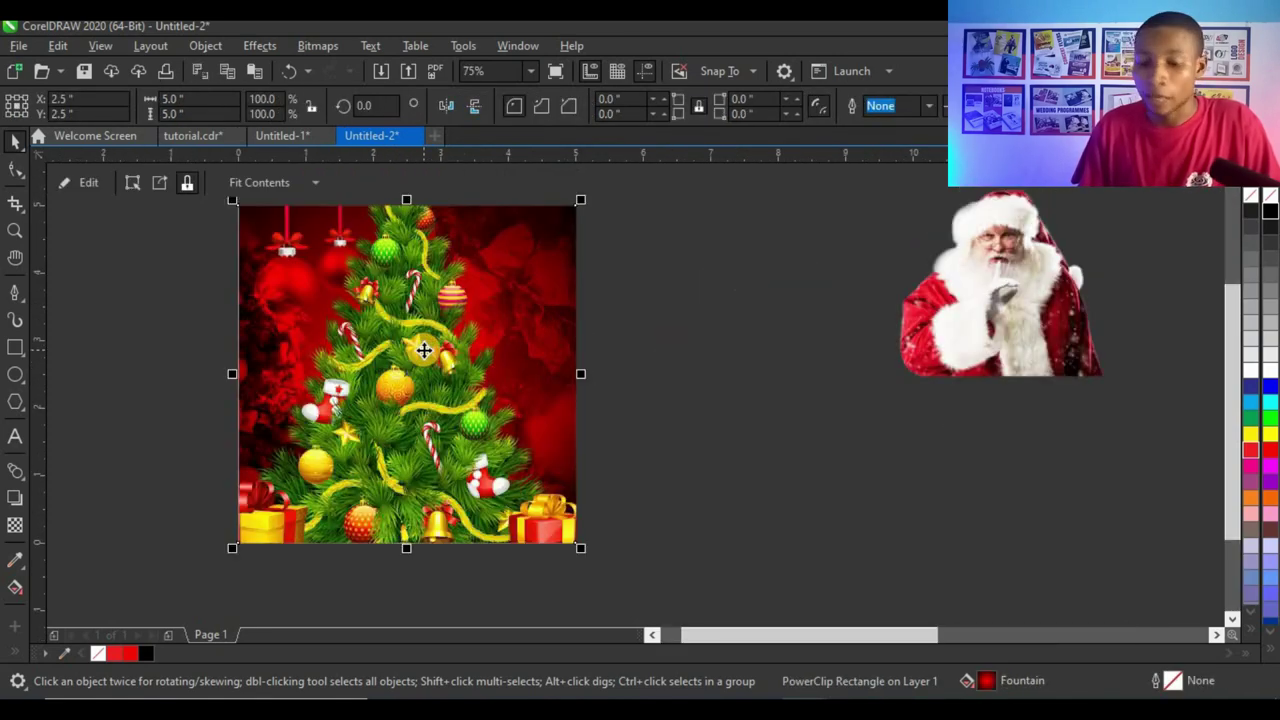
pyautogui.keyDown('ctrl'); pyautogui.click(390, 349); pyautogui.keyUp('ctrl')
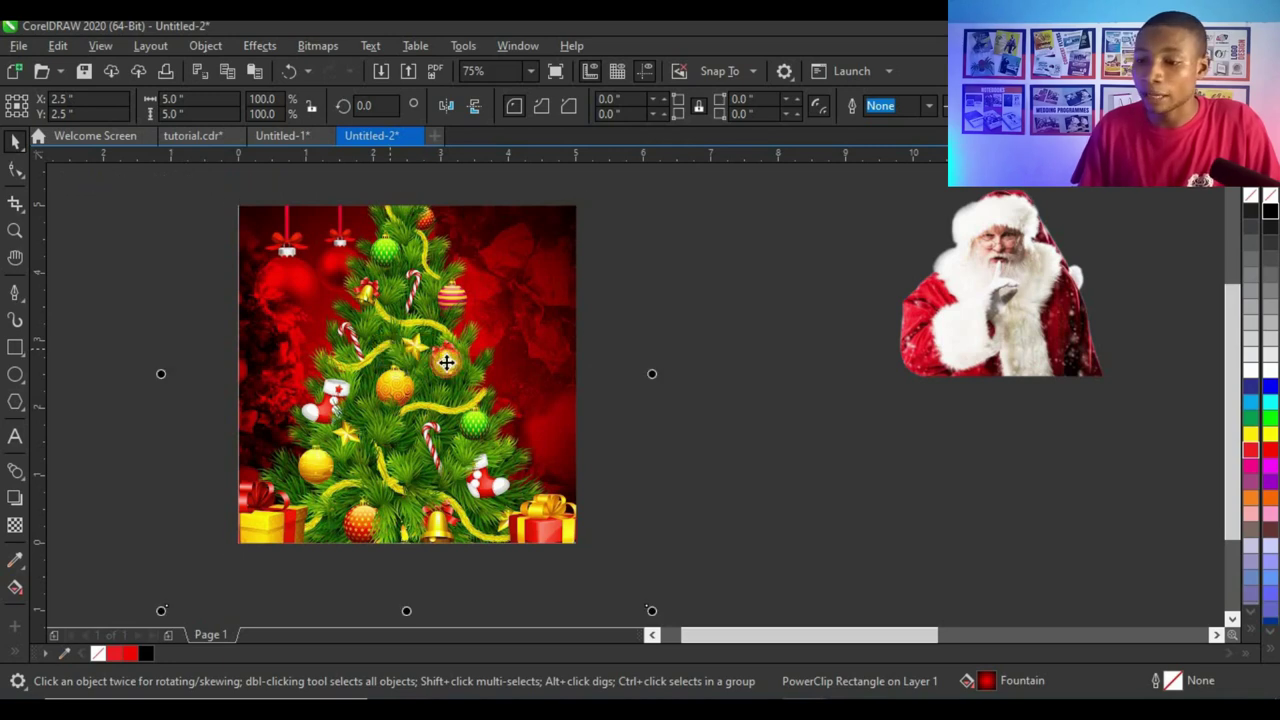
pyautogui.scroll(-1, 434, 369)
pyautogui.moveTo(536, 251); pyautogui.dragTo(516, 307)
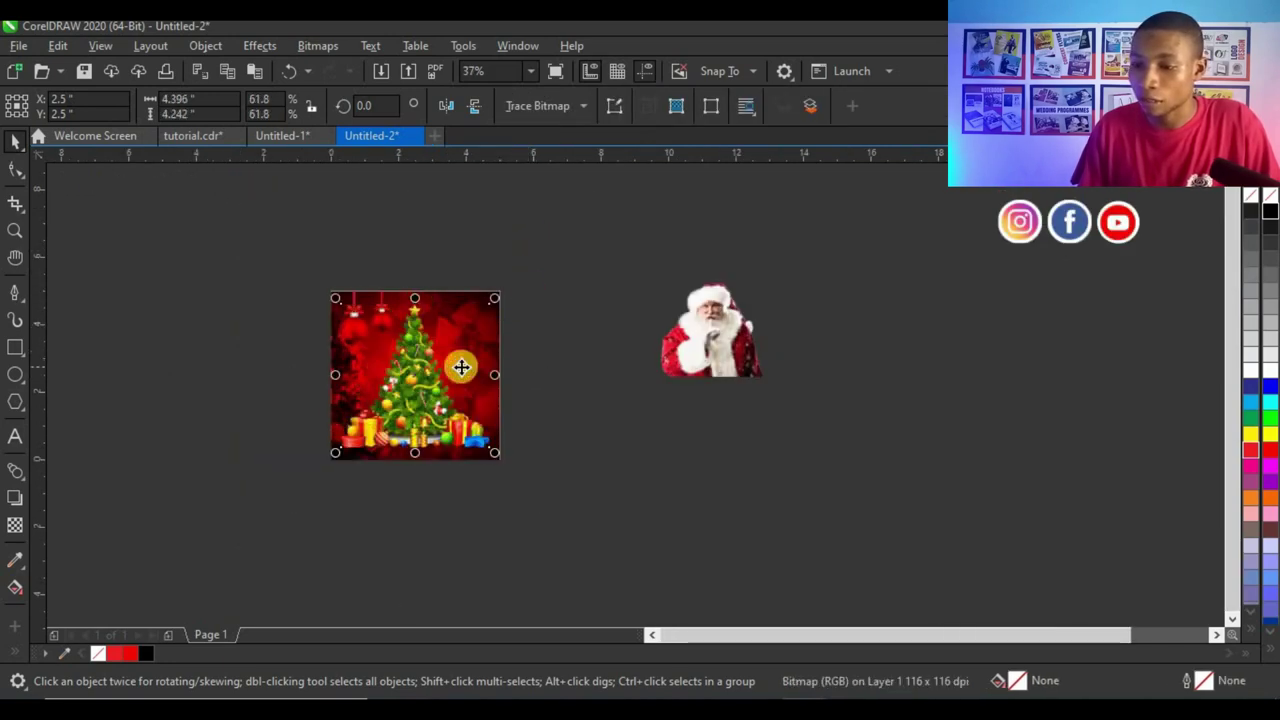
# Place the decorated tree at the square's right side, scaled to about 4.18 × 4.04 inches, centred at about X 3.99, Y 2.38 inches
pyautogui.scroll(2, 460, 366)
pyautogui.moveTo(432, 427); pyautogui.dragTo(457, 442)
pyautogui.moveTo(625, 544)
pyautogui.mouseDown()
pyautogui.moveTo(603, 526)
pyautogui.moveTo(612, 531)
pyautogui.mouseUp()
pyautogui.click(520, 446)
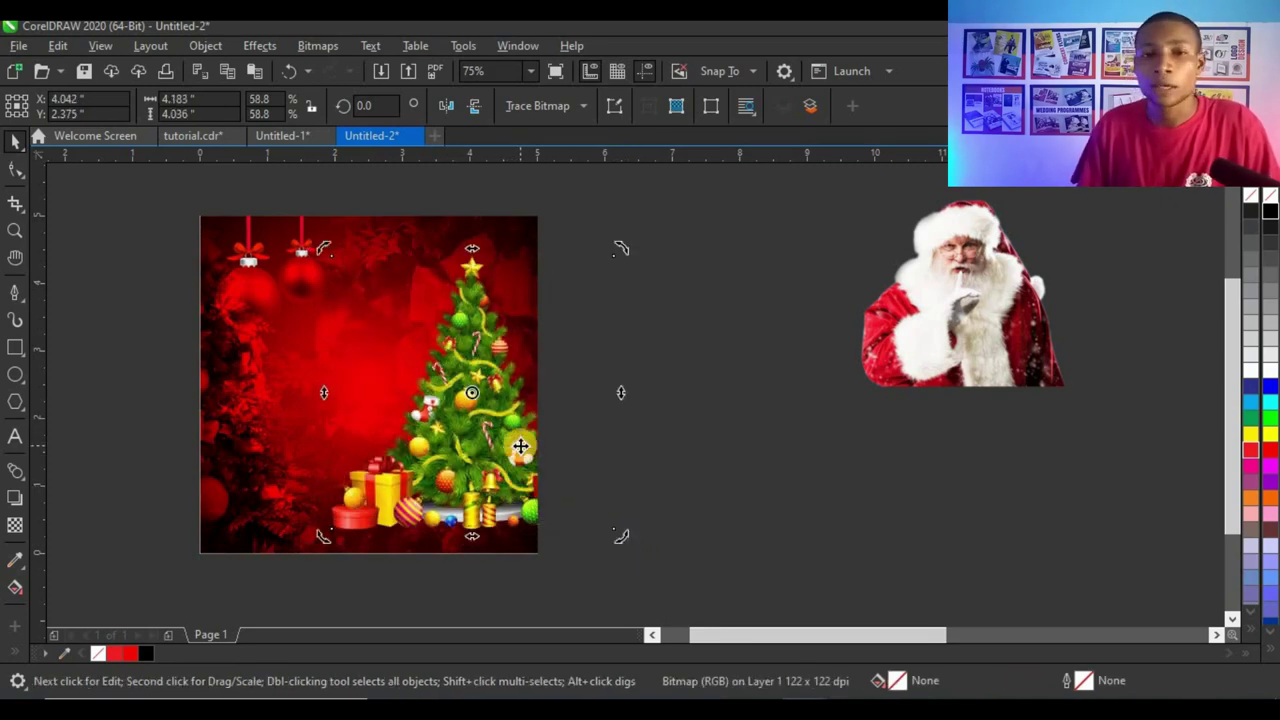
pyautogui.scroll(1, 520, 446)
pyautogui.moveTo(520, 456); pyautogui.dragTo(514, 451)
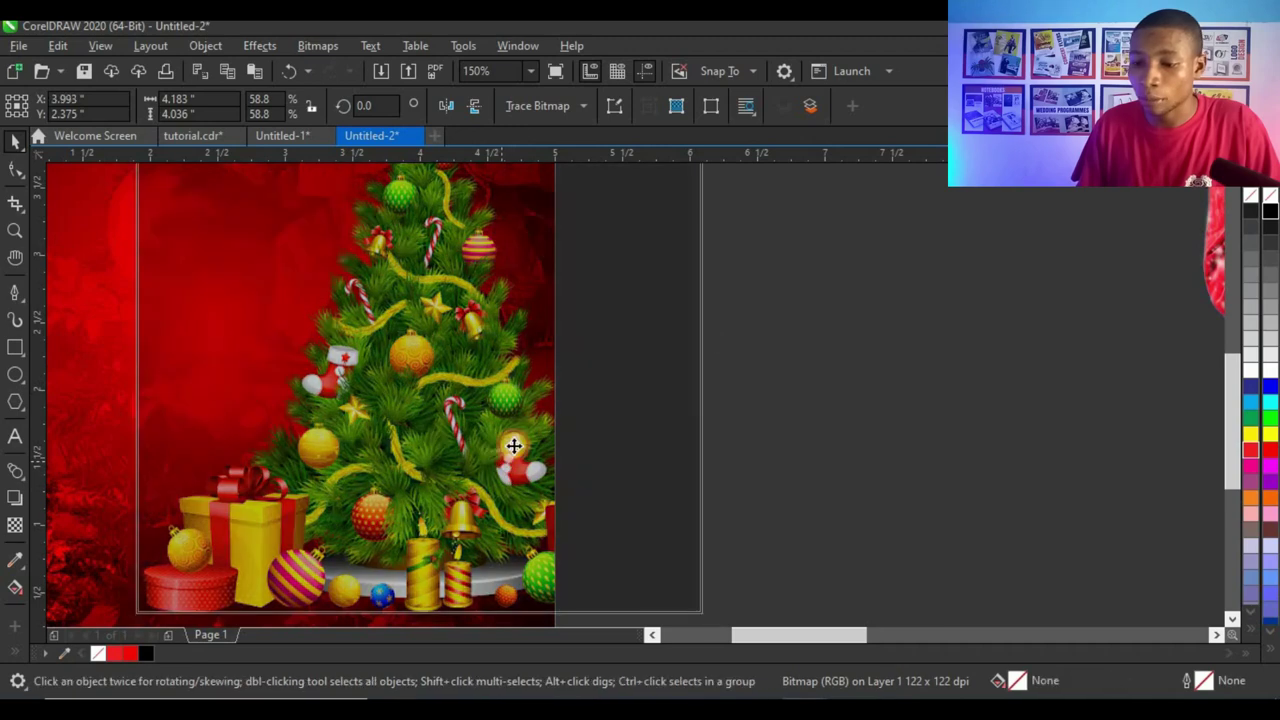
# Apply a Tone Curve to the decorated tree with the lower point at X 110, Y 75 and the upper point at X 164, Y 172
pyautogui.scroll(-1, 433, 433)
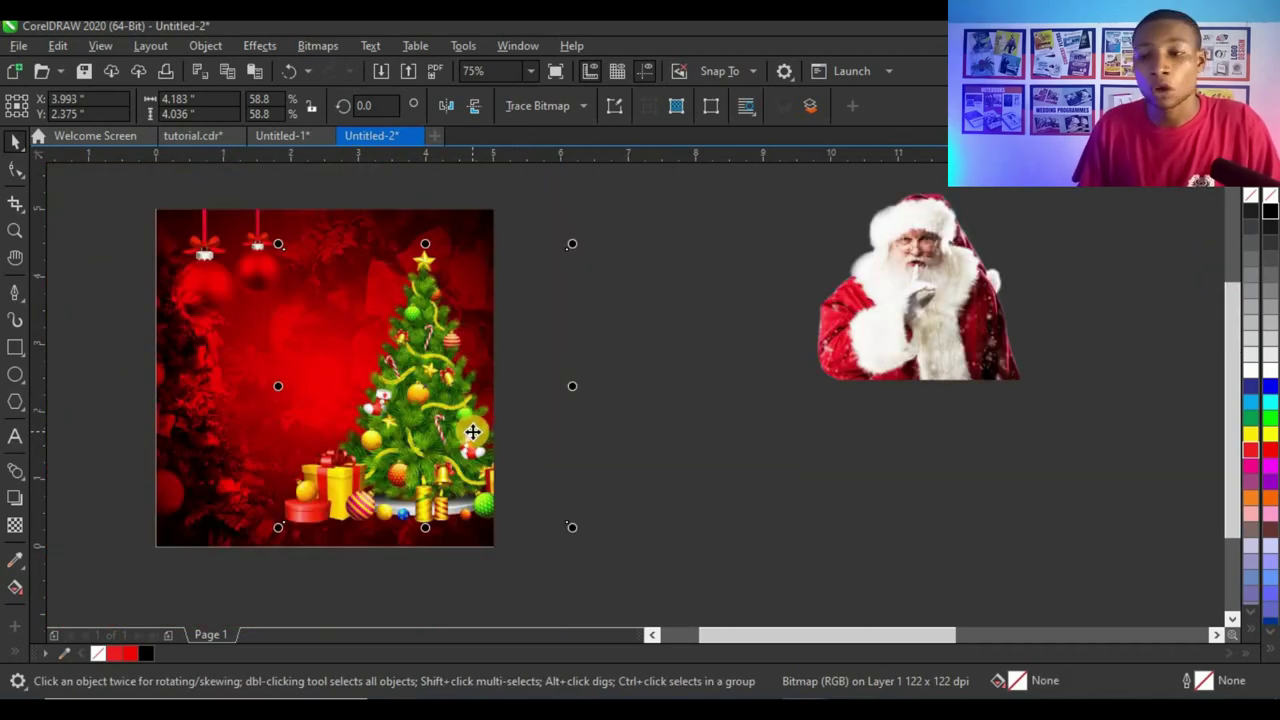
pyautogui.scroll(2, 447, 436)
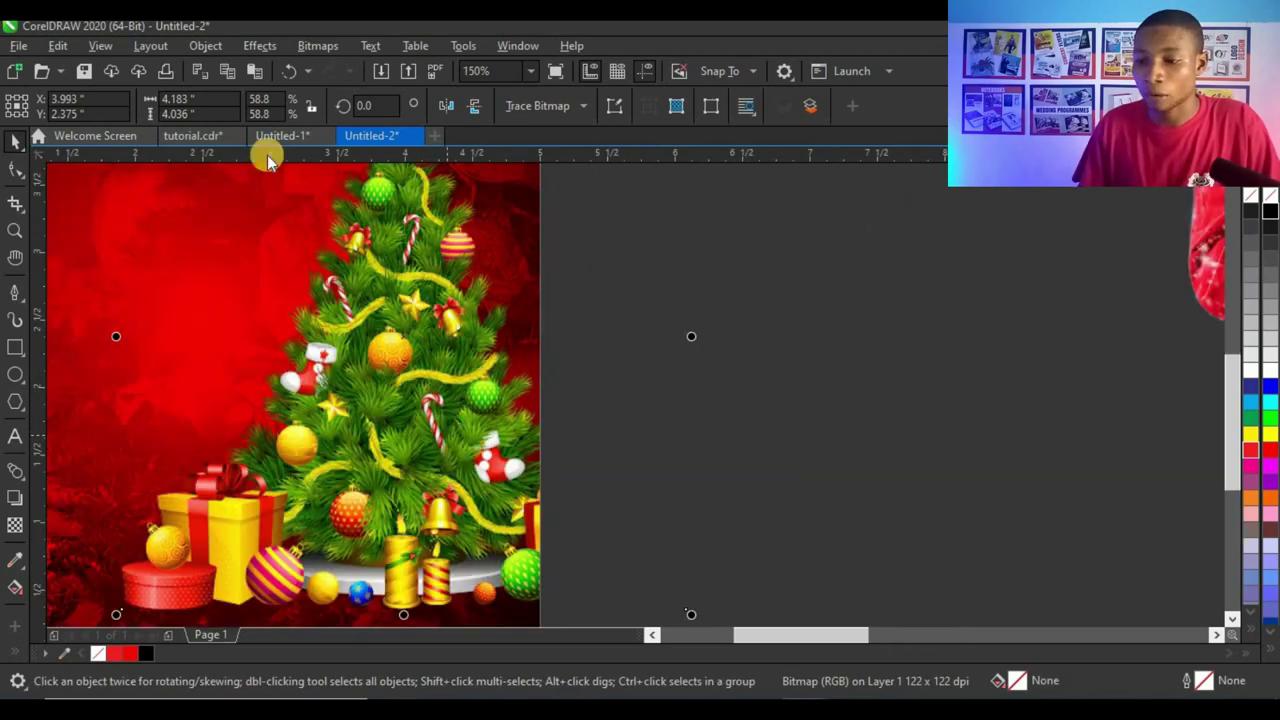
pyautogui.click(272, 50)
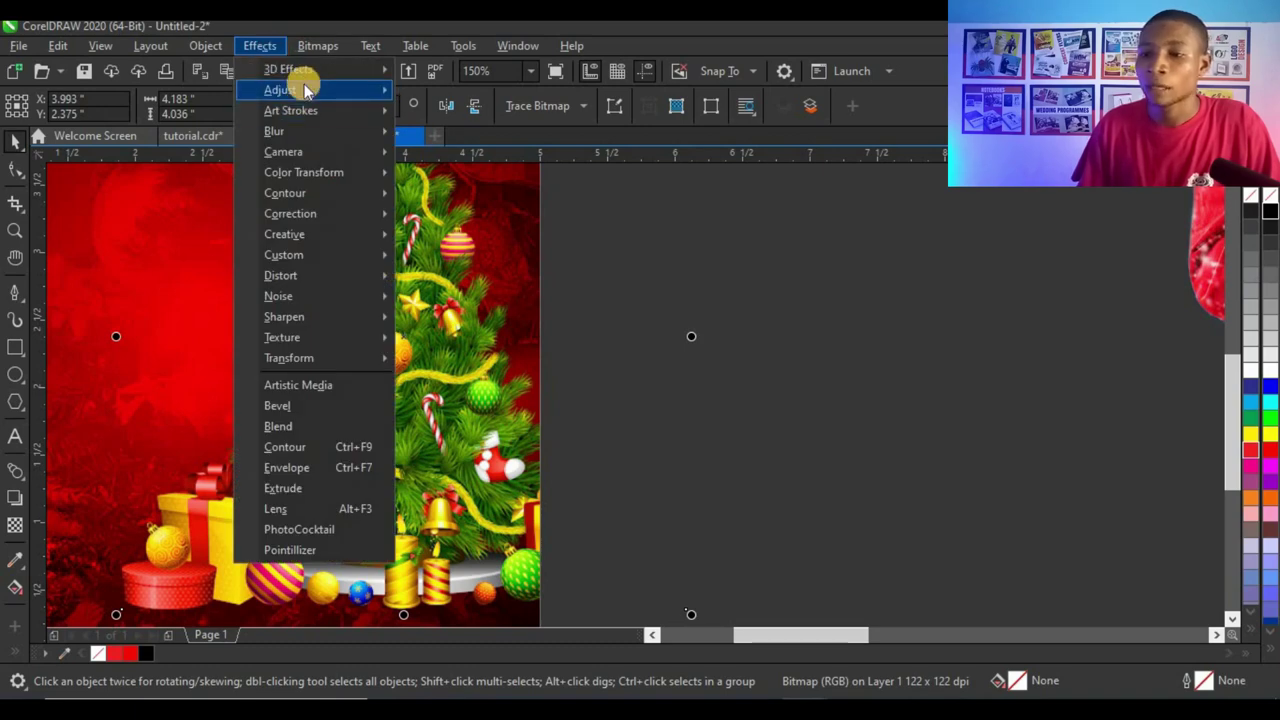
pyautogui.moveTo(302, 90)
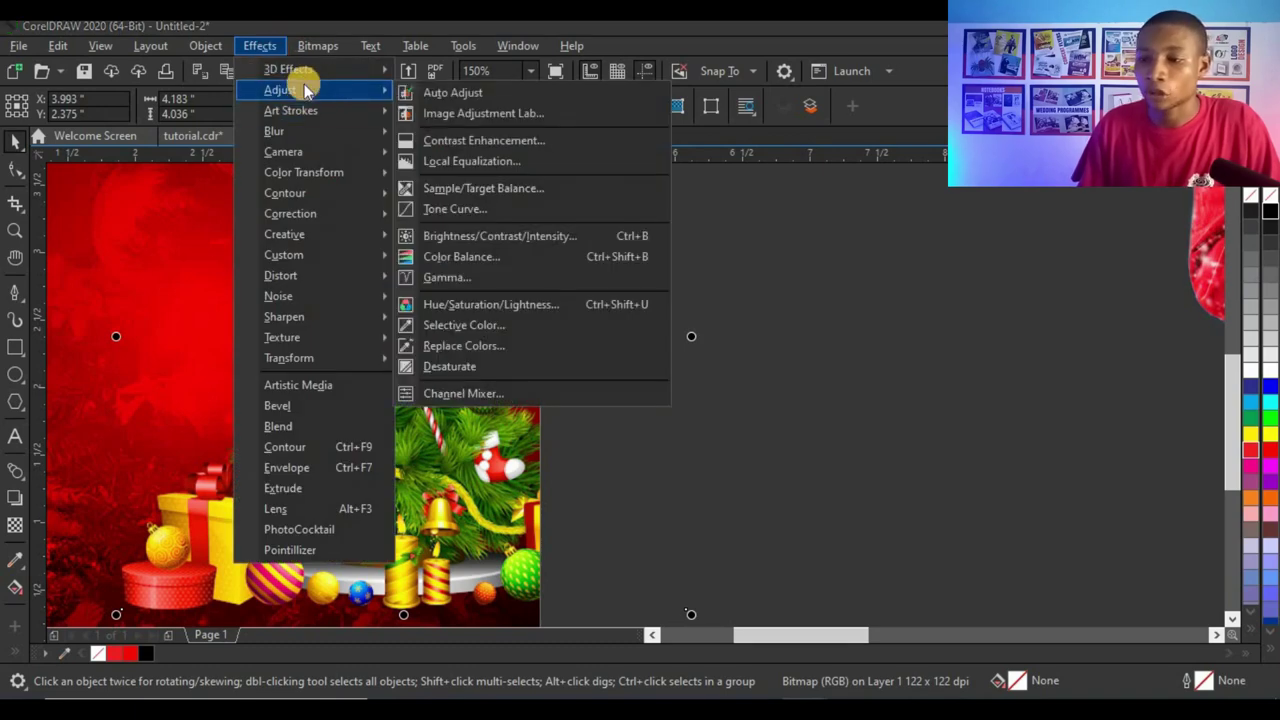
pyautogui.click(499, 208)
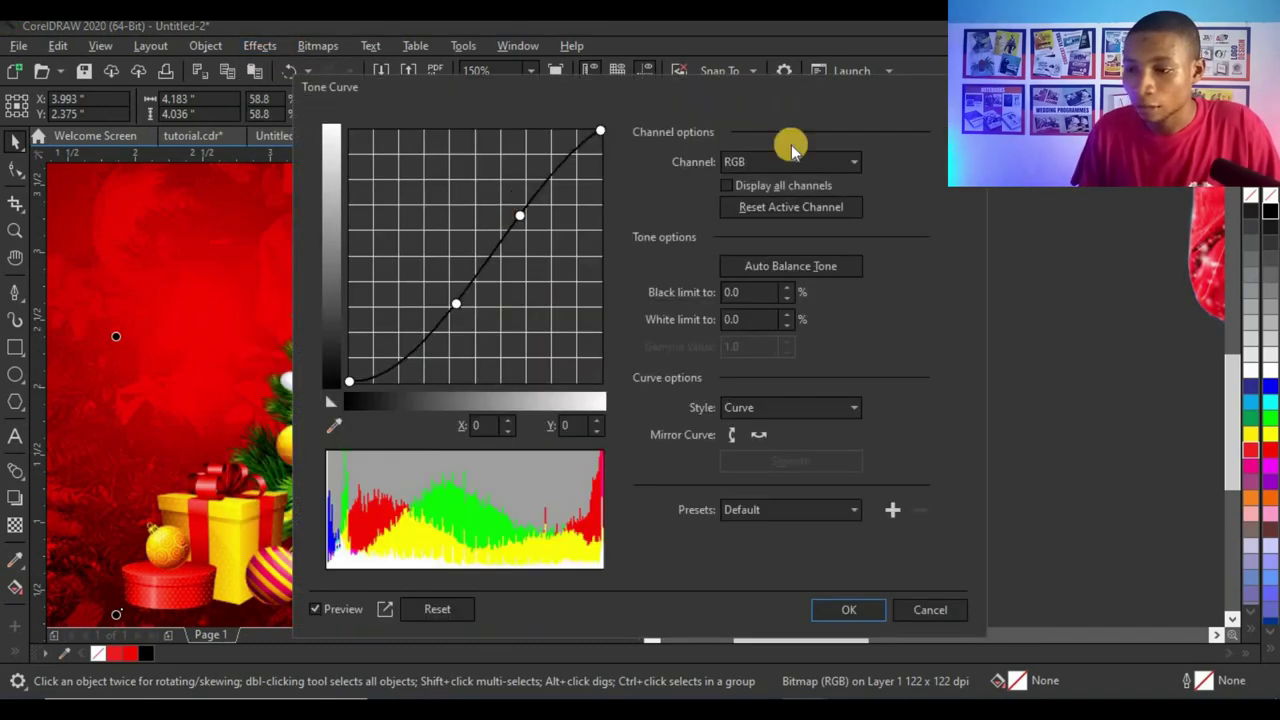
pyautogui.moveTo(456, 96); pyautogui.dragTo(728, 73)
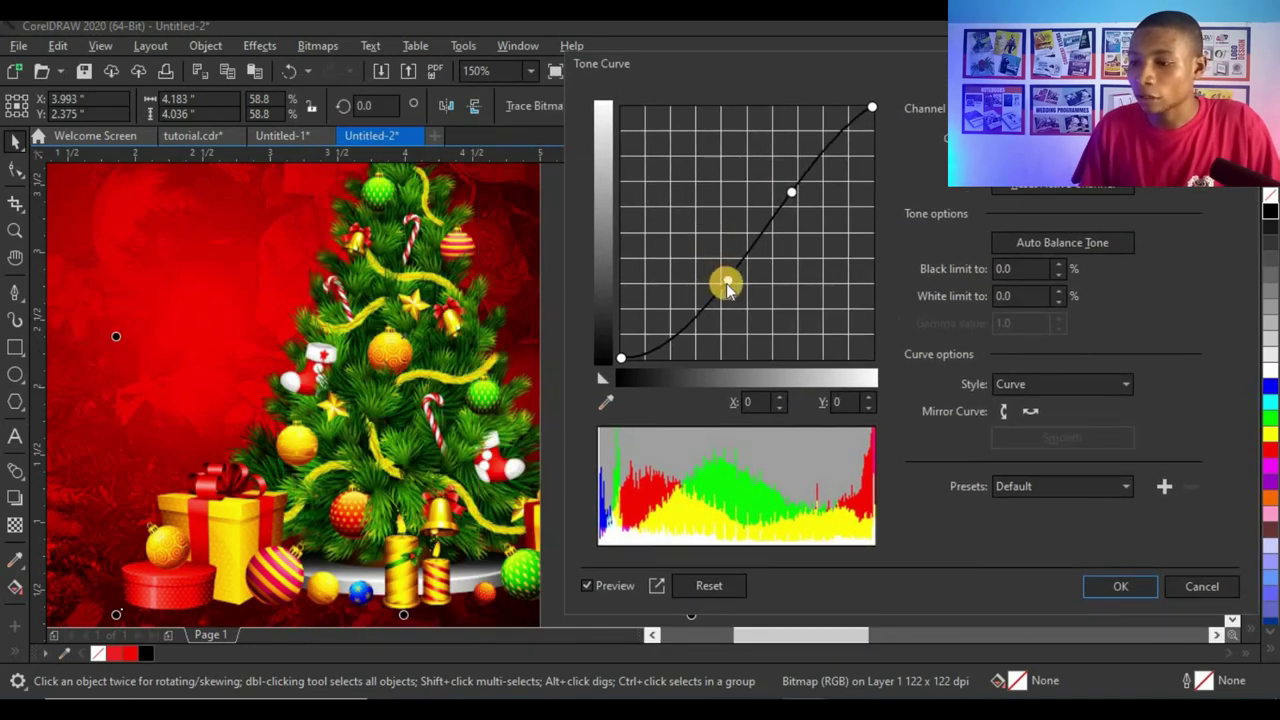
pyautogui.click(729, 286)
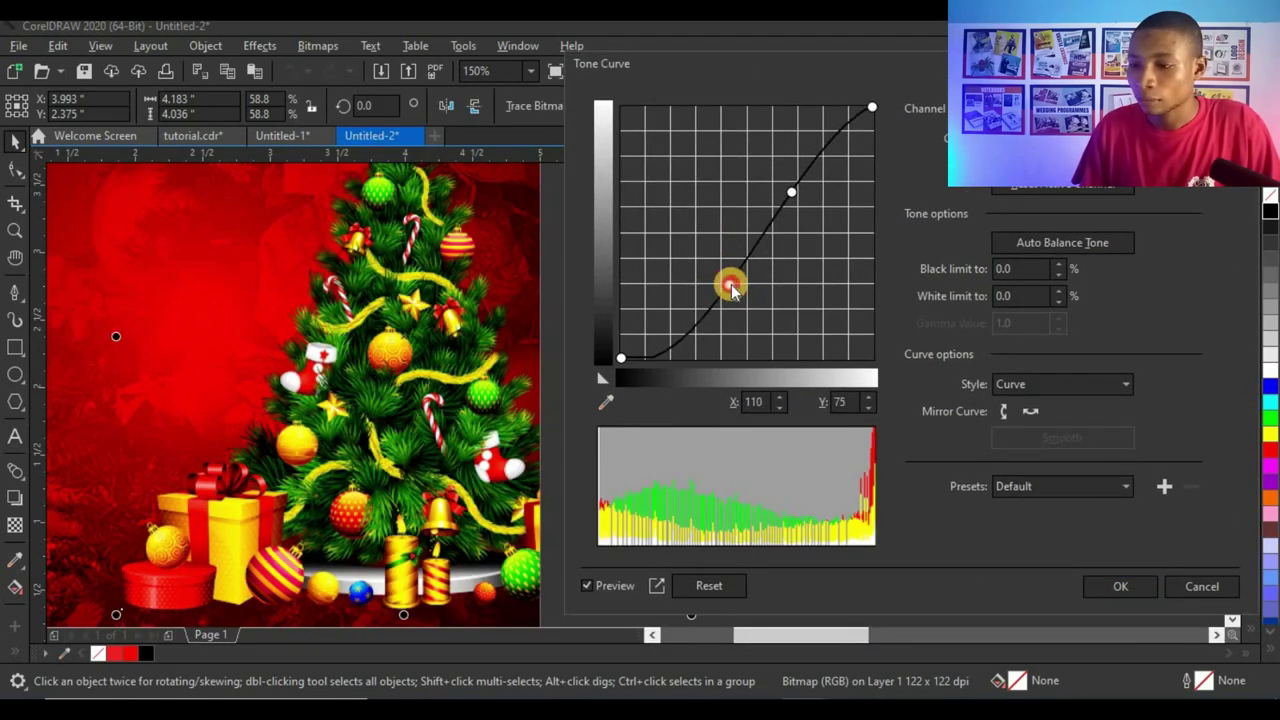
pyautogui.click(791, 195)
pyautogui.moveTo(787, 194); pyautogui.dragTo(781, 187)
pyautogui.click(1095, 590)
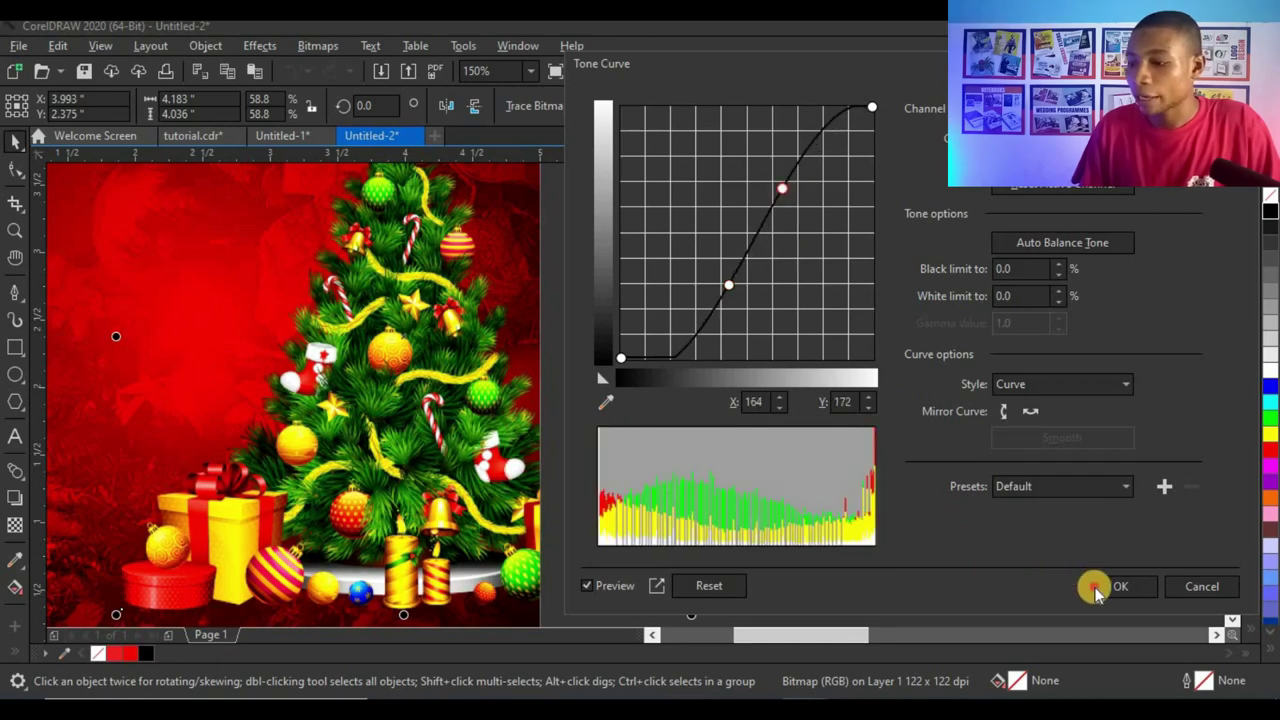
# Apply a Color Balance to the decorated tree with Cyan–Red 44, Magenta–Green -6 and Yellow–Blue -6
pyautogui.scroll(-3, 634, 420)
pyautogui.scroll(2, 634, 425)
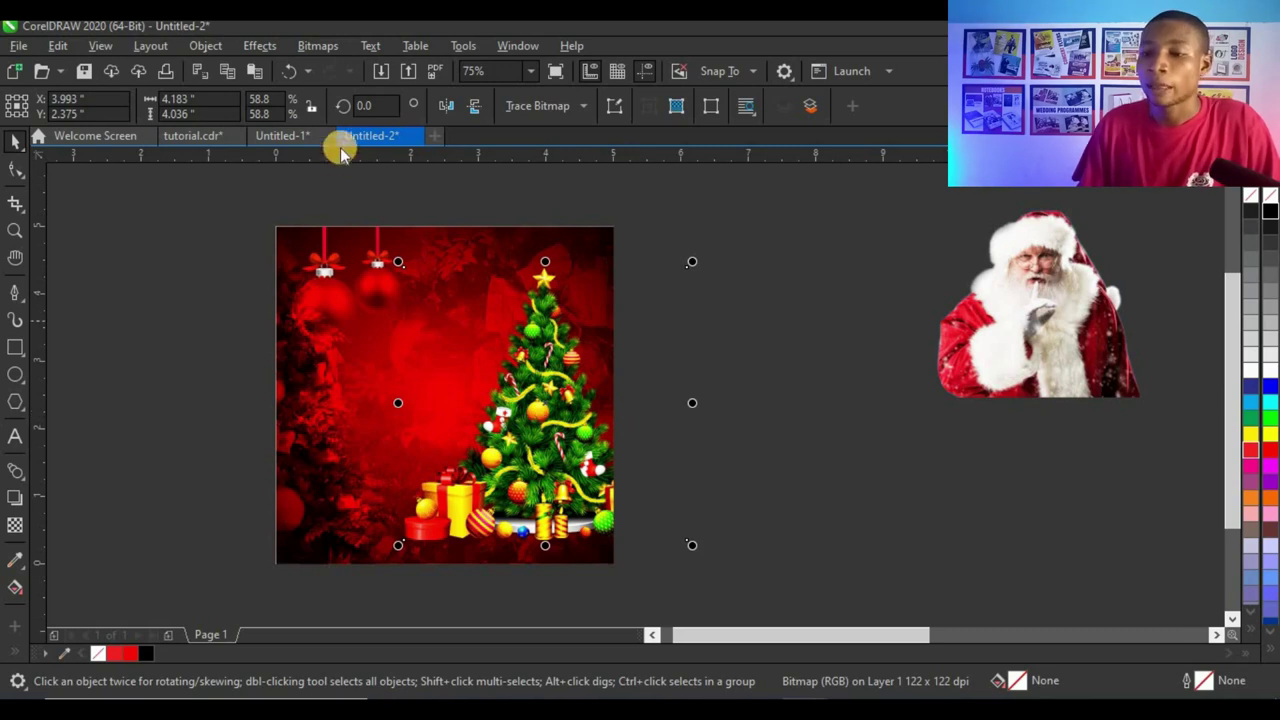
pyautogui.click(265, 46)
pyautogui.moveTo(284, 90)
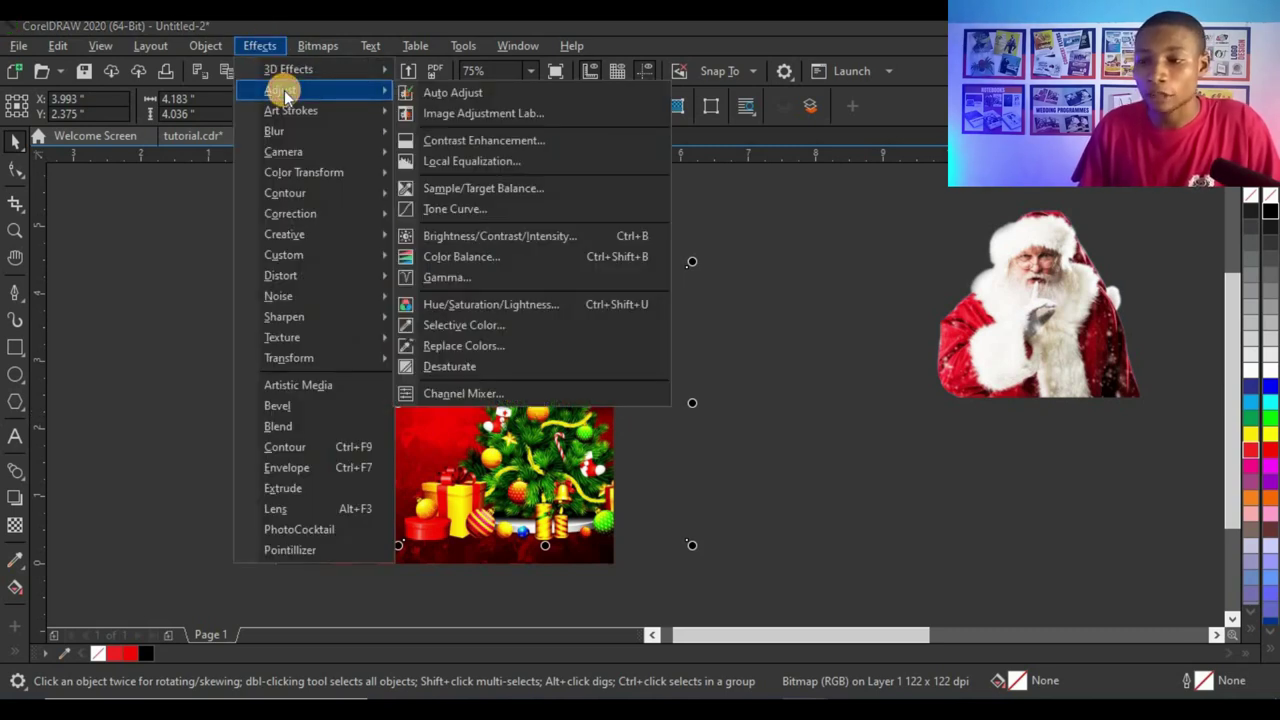
pyautogui.click(490, 256)
pyautogui.moveTo(547, 215); pyautogui.dragTo(796, 160)
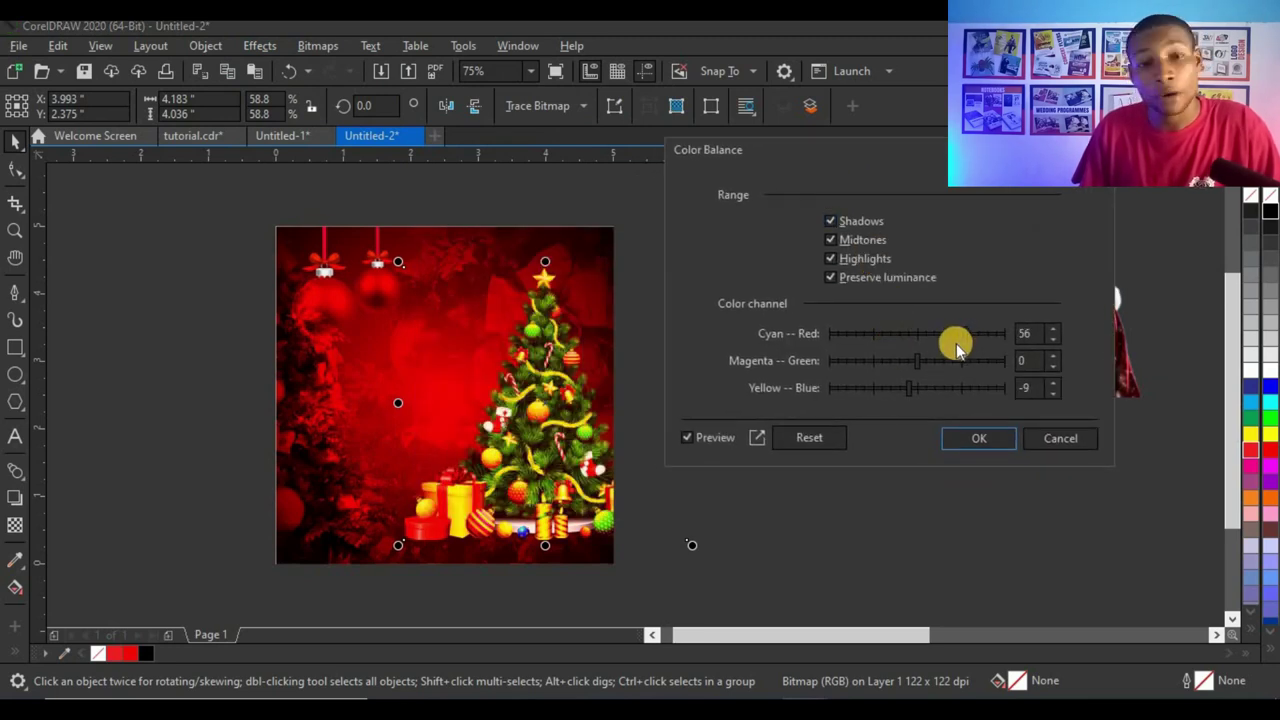
pyautogui.click(920, 337)
pyautogui.moveTo(920, 337); pyautogui.dragTo(920, 403)
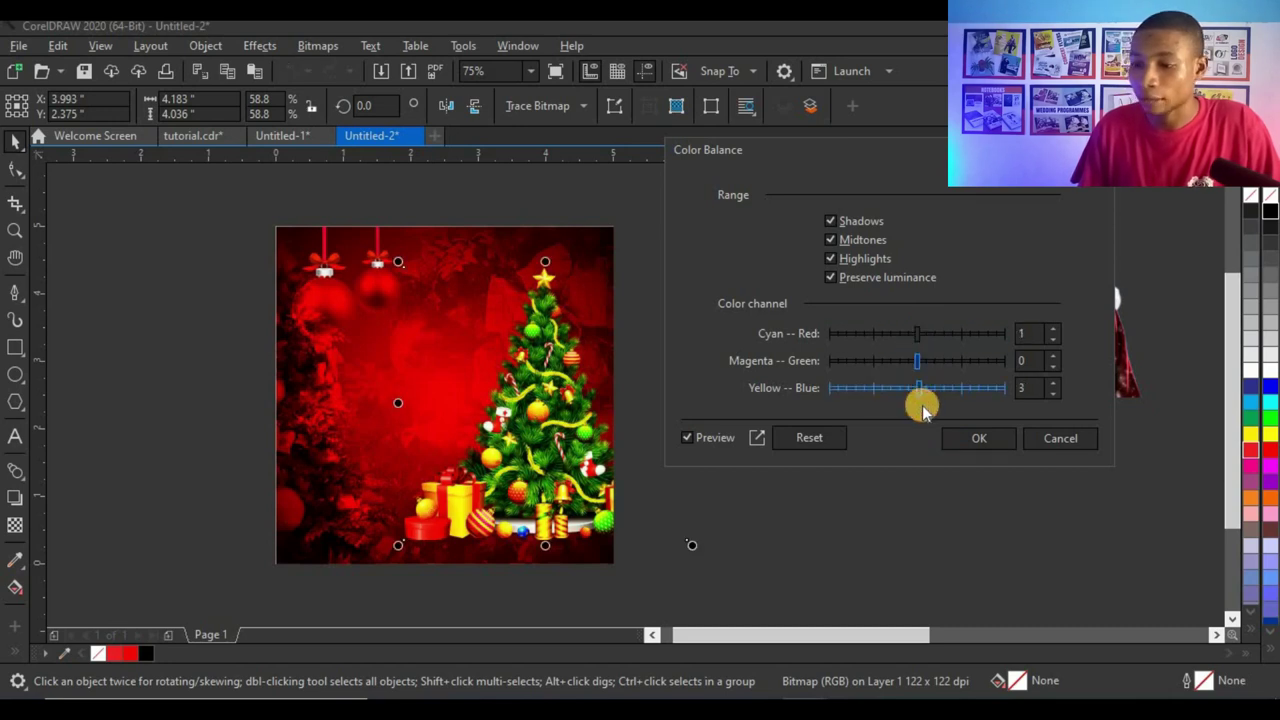
pyautogui.moveTo(938, 339); pyautogui.dragTo(957, 338)
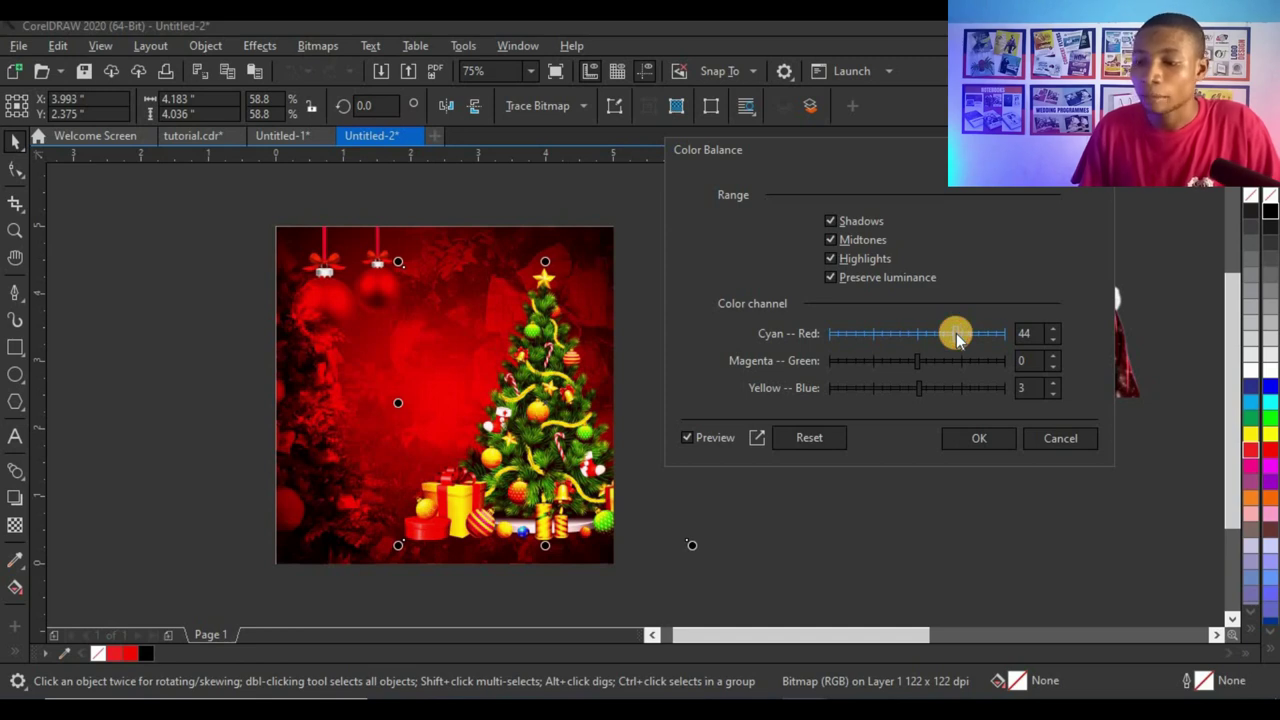
pyautogui.click(907, 389)
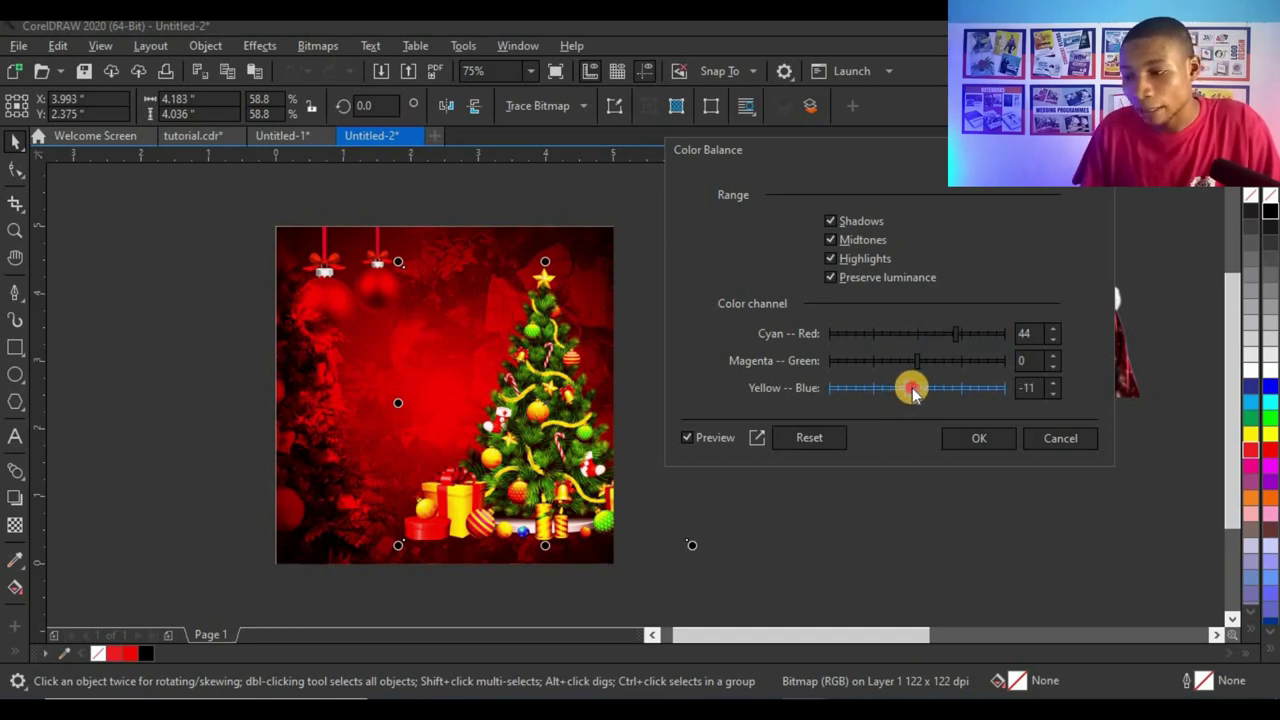
pyautogui.moveTo(909, 366); pyautogui.dragTo(912, 350)
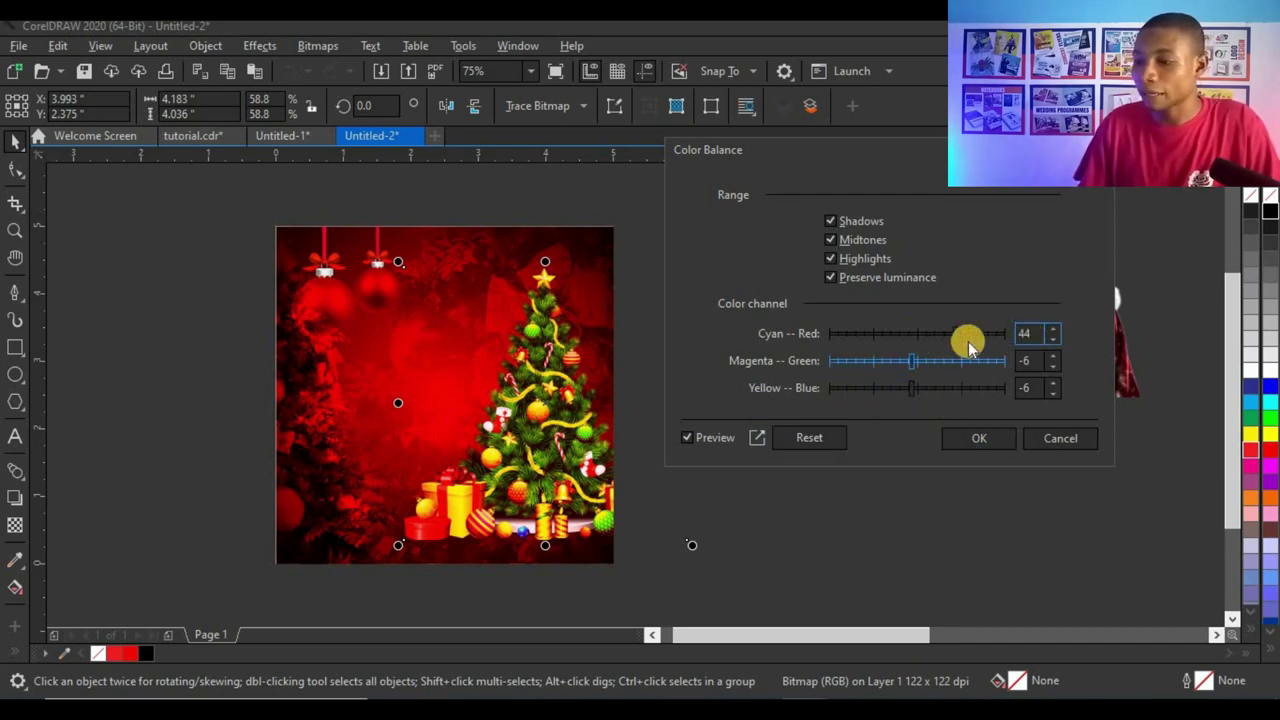
pyautogui.click(1030, 390)
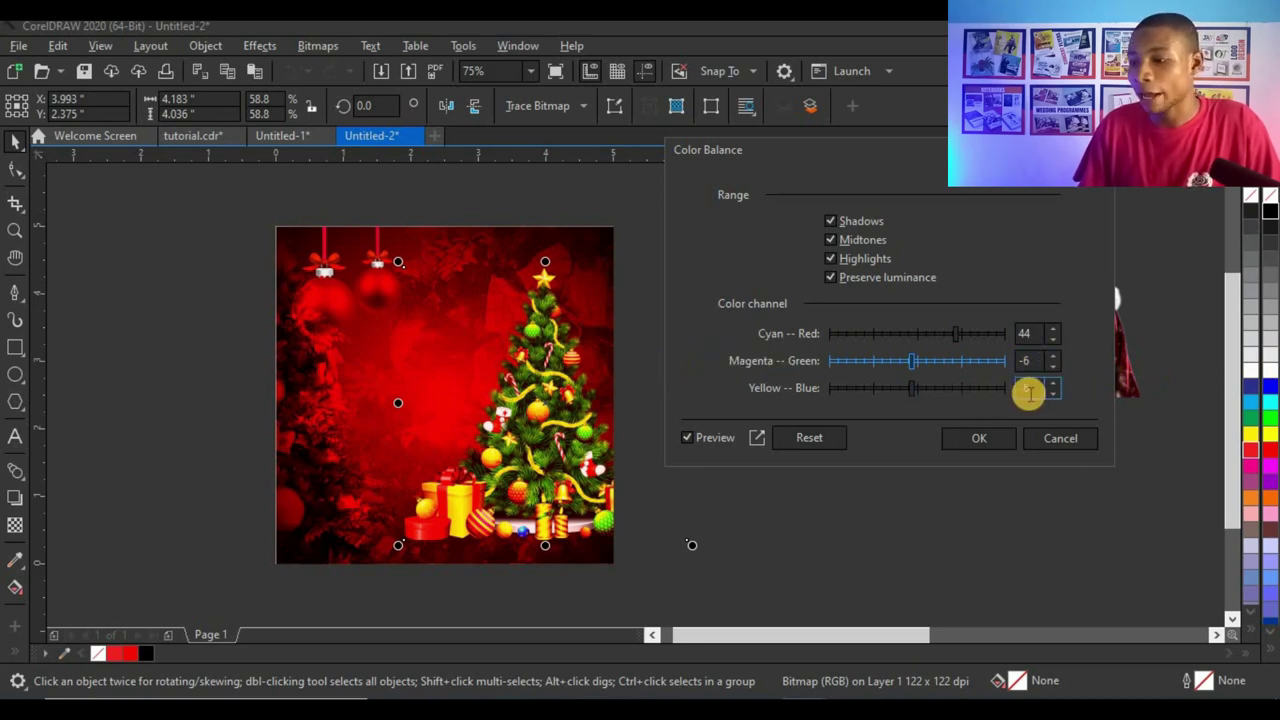
pyautogui.click(976, 438)
# Select the decorated tree inside the PowerClip, shift it right to about X 4.09 inches, and deselect it
pyautogui.scroll(1, 563, 362)
pyautogui.scroll(-2, 580, 370)
pyautogui.click(586, 370)
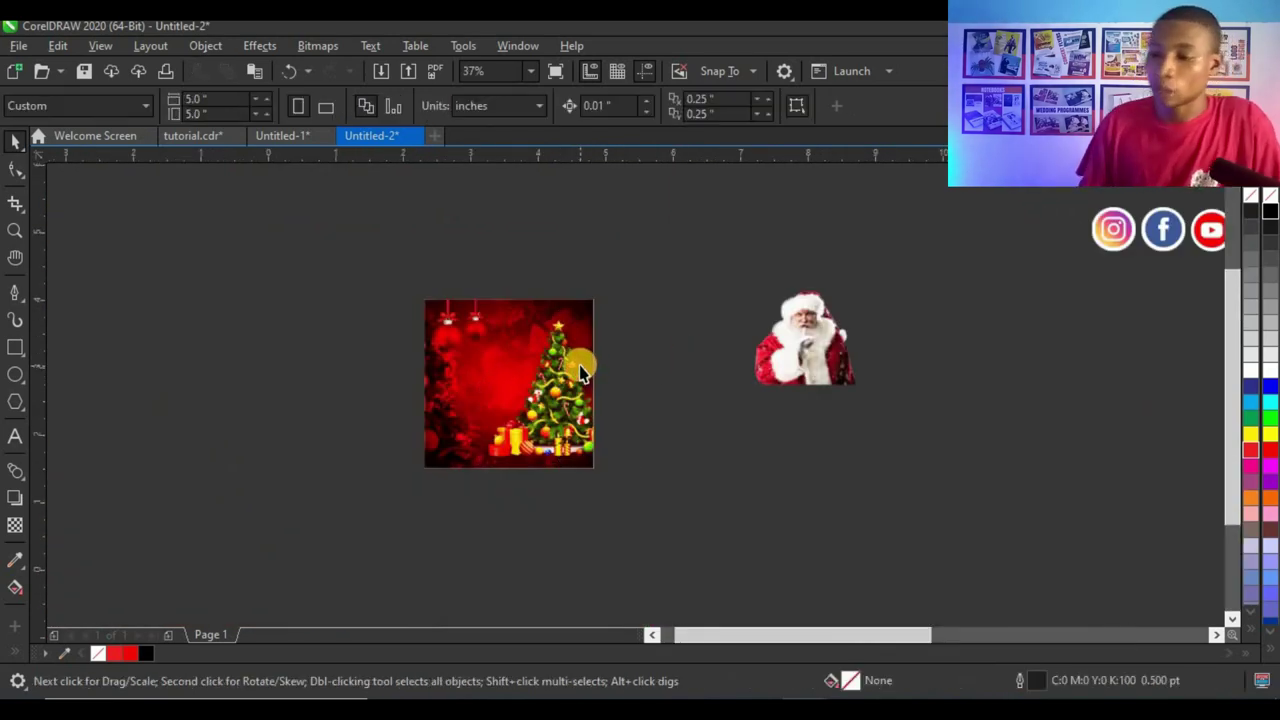
pyautogui.scroll(2, 574, 372)
pyautogui.scroll(-4, 563, 380)
pyautogui.scroll(2, 562, 380)
pyautogui.click(628, 405)
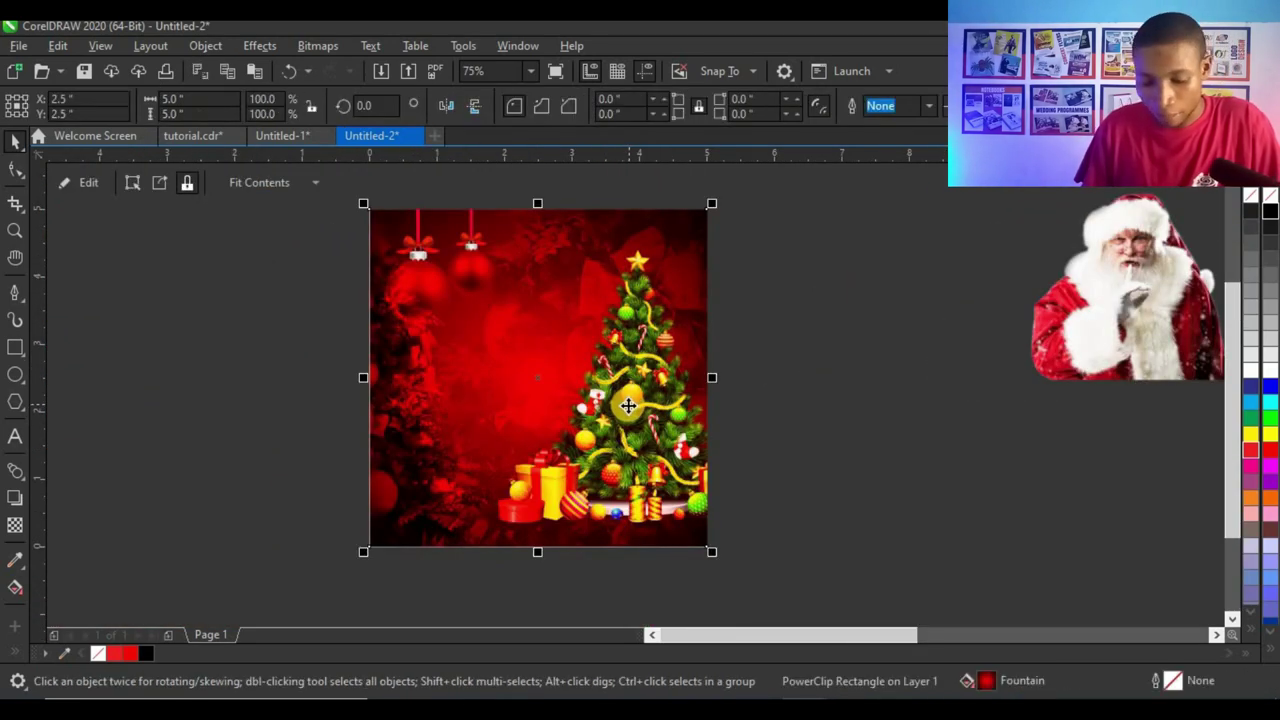
pyautogui.keyDown('ctrl'); pyautogui.click(628, 405); pyautogui.keyUp('ctrl')
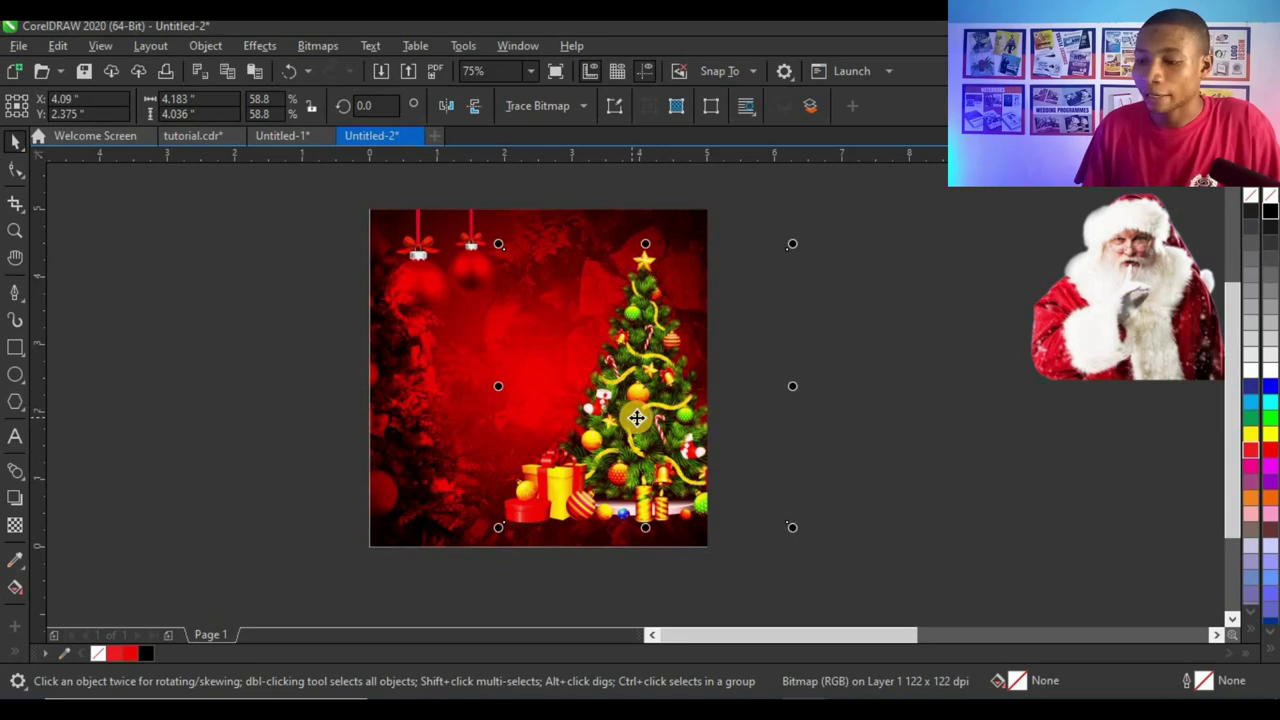
pyautogui.press('Escape')
# PowerClip the Santa image inside the gradient square
pyautogui.scroll(-2, 663, 366)
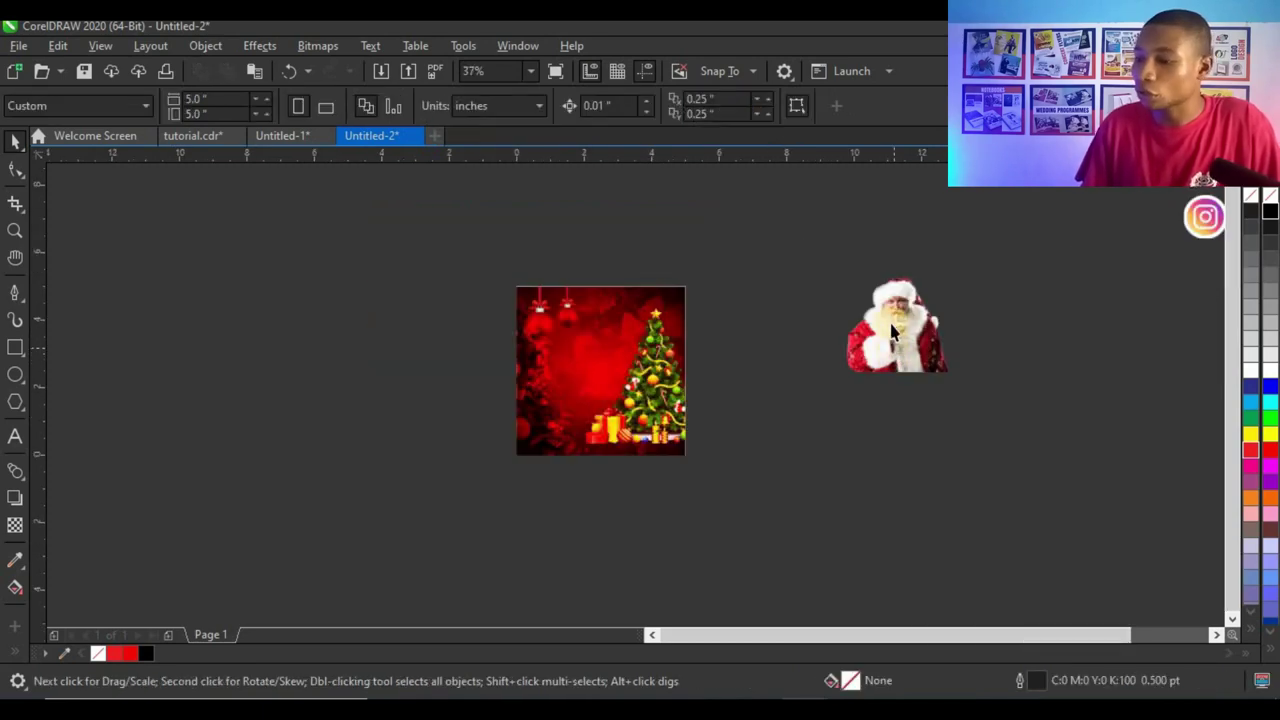
pyautogui.click(895, 325)
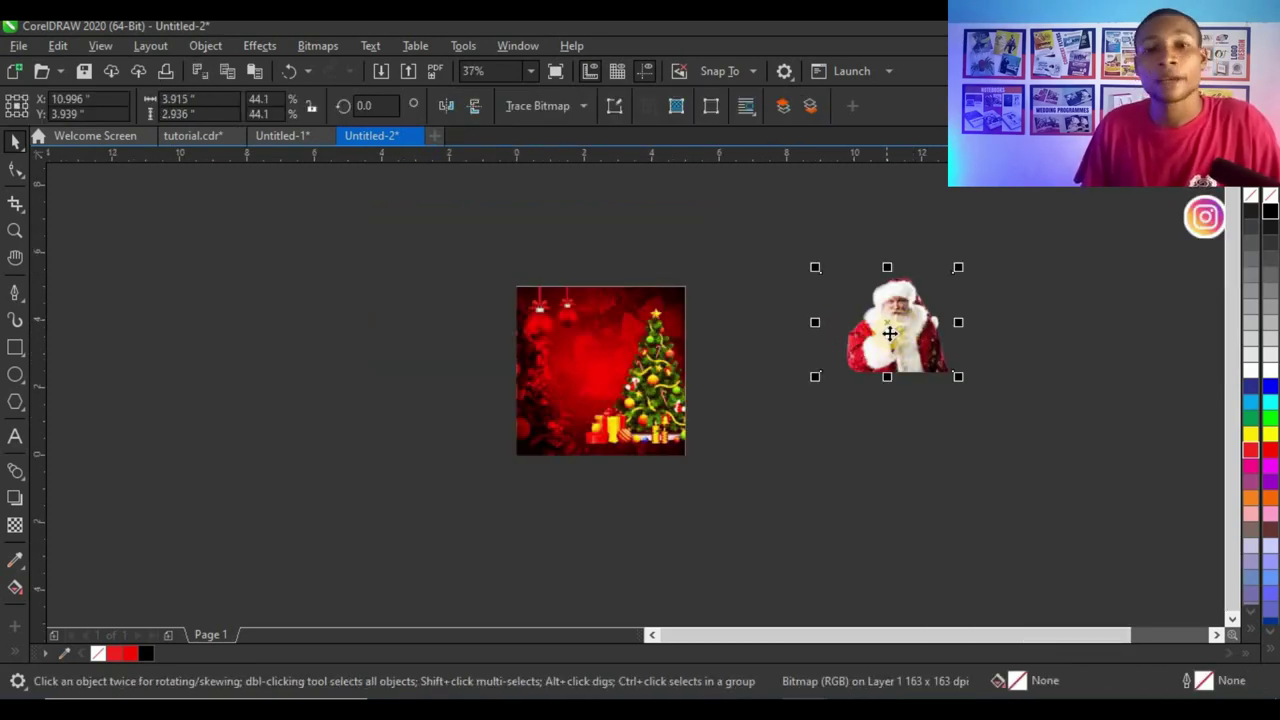
pyautogui.scroll(2, 889, 333)
pyautogui.rightClick(897, 328)
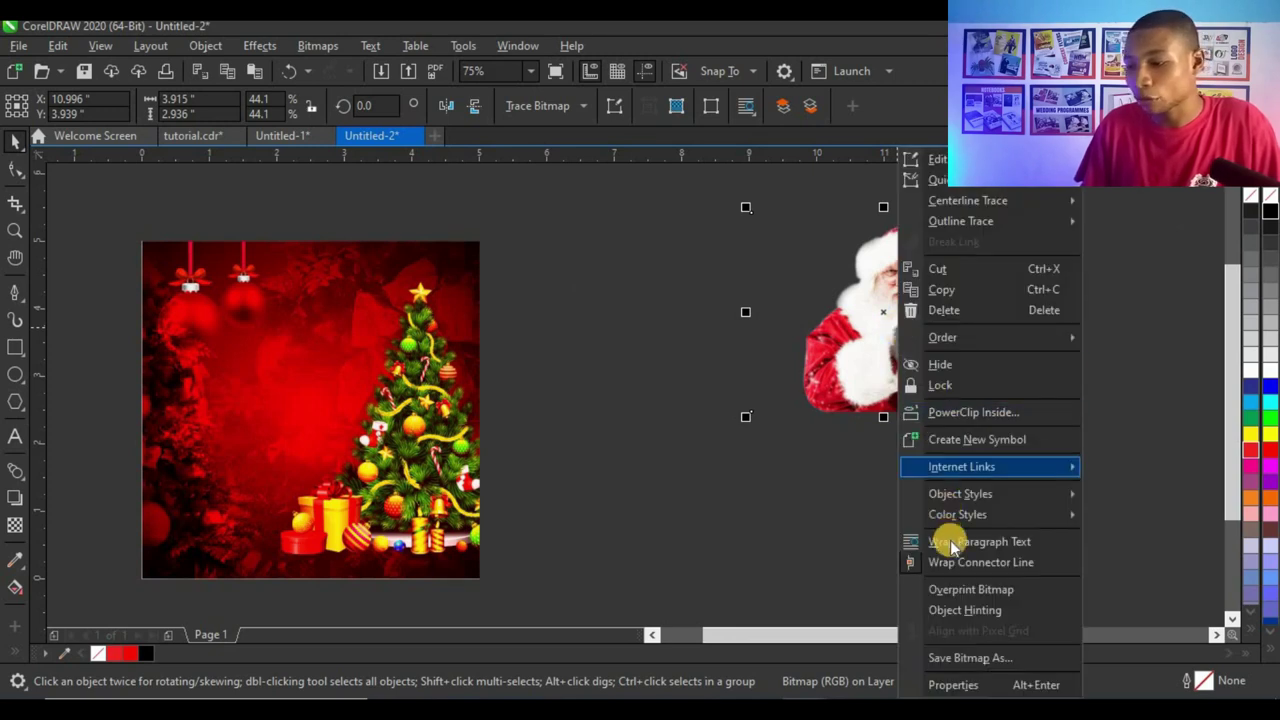
pyautogui.click(988, 418)
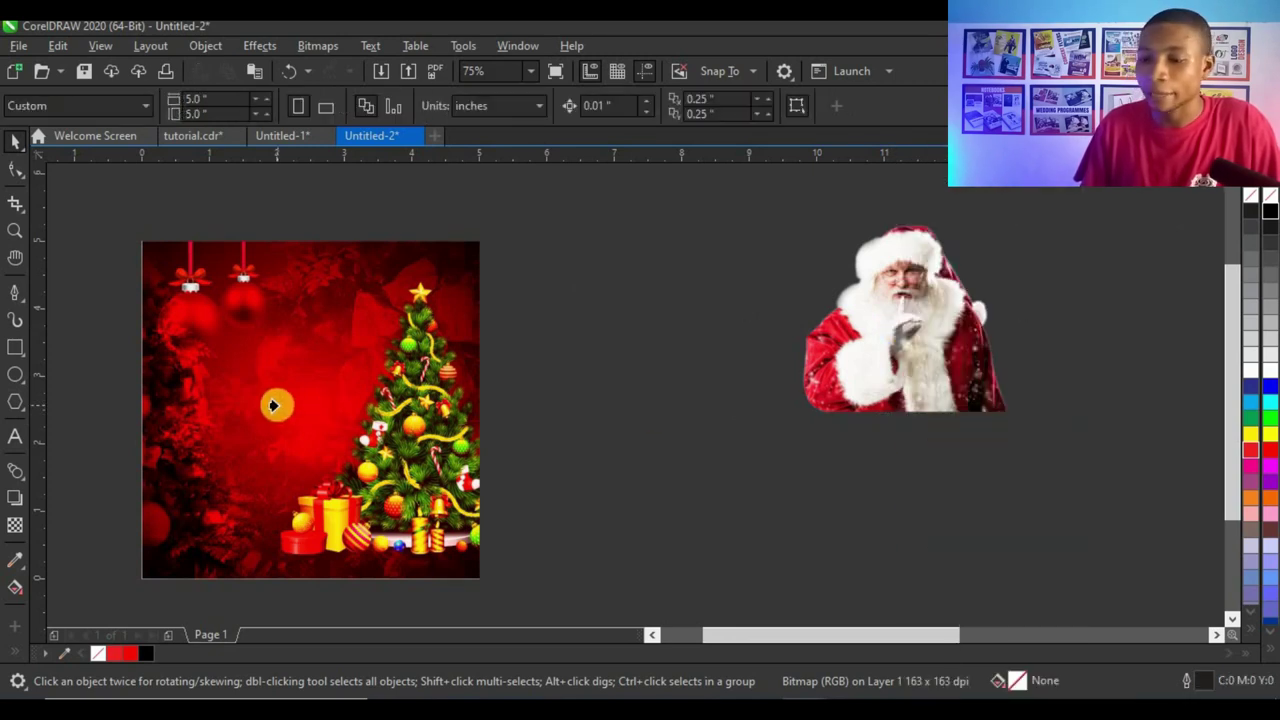
pyautogui.click(273, 405)
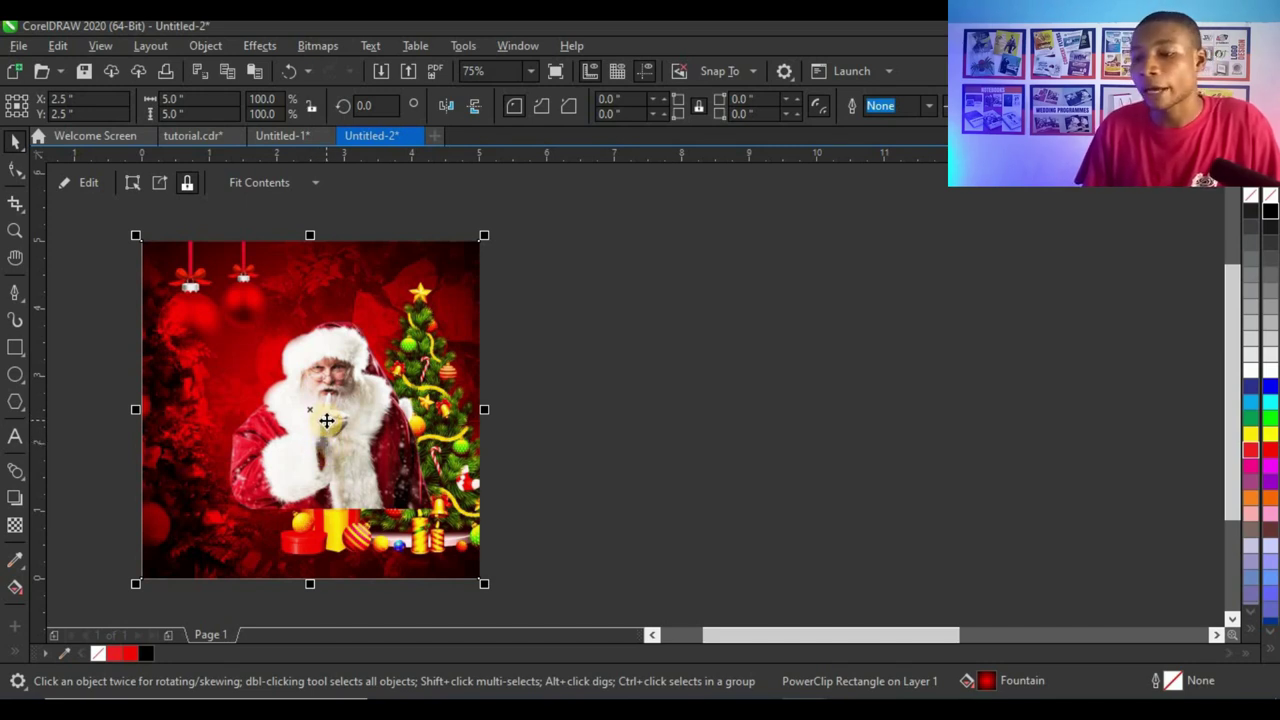
# Place Santa in the square's lower-left corner, scaled to about 3.44 × 2.58 inches, centred at about X 0.78, Y 1.01 inches
pyautogui.keyDown('ctrl'); pyautogui.click(326, 421); pyautogui.keyUp('ctrl')
pyautogui.moveTo(284, 474); pyautogui.dragTo(246, 530)
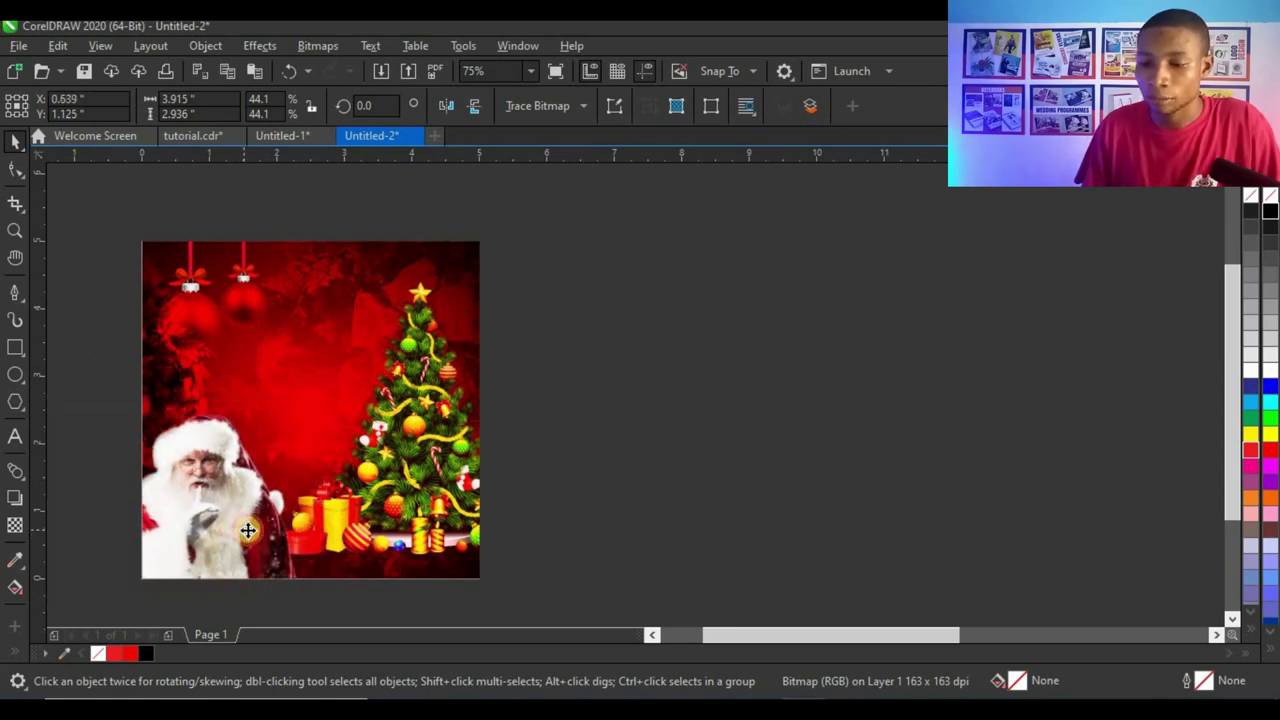
pyautogui.moveTo(328, 408); pyautogui.dragTo(309, 422)
pyautogui.moveTo(255, 498); pyautogui.dragTo(258, 512)
pyautogui.moveTo(311, 420); pyautogui.dragTo(316, 414)
pyautogui.scroll(1, 224, 543)
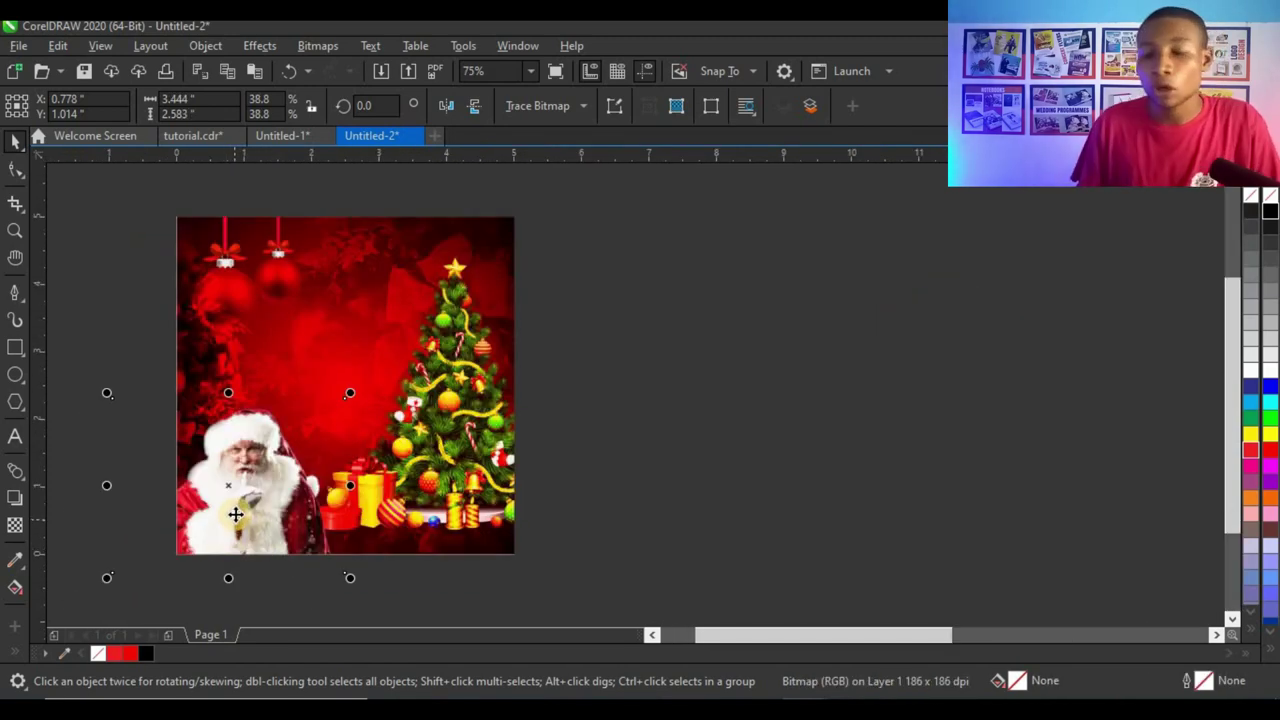
# Apply a Tone Curve to Santa with the lower point at X 95, Y 80 and the upper point moved slightly left and down
pyautogui.scroll(2, 235, 533)
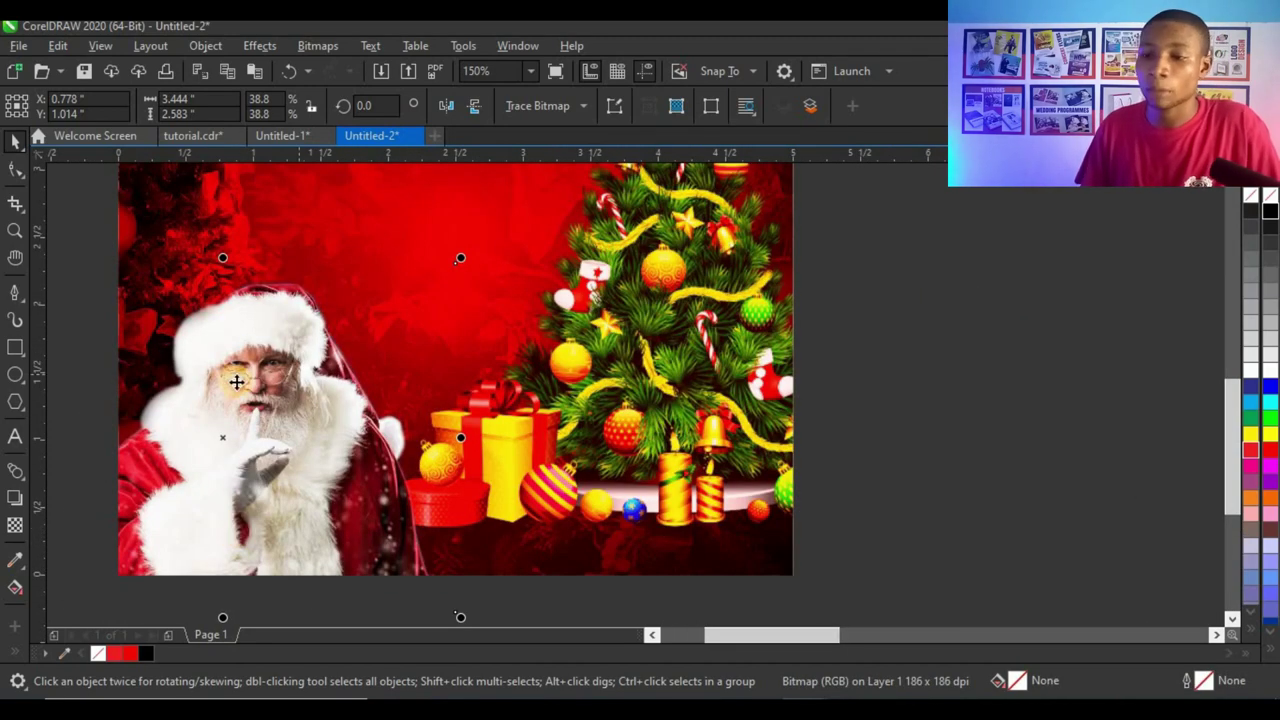
pyautogui.click(262, 46)
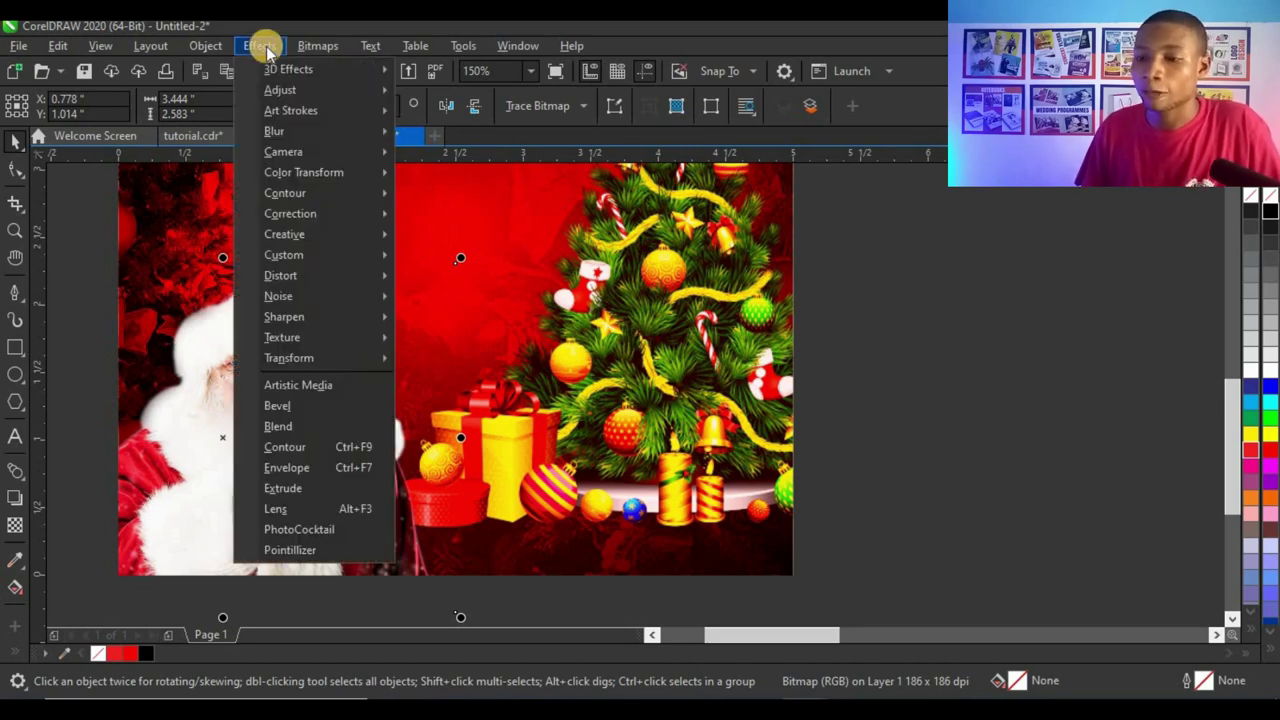
pyautogui.moveTo(287, 91)
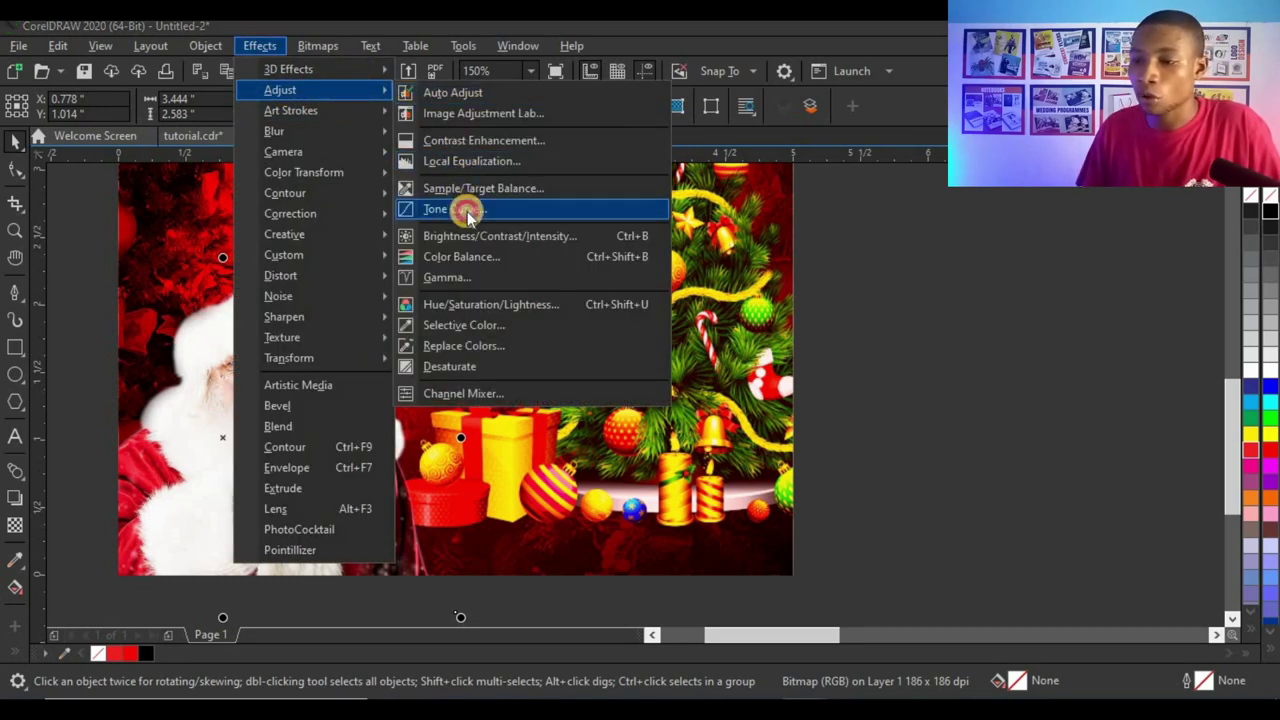
pyautogui.click(468, 212)
pyautogui.moveTo(606, 94); pyautogui.dragTo(826, 72)
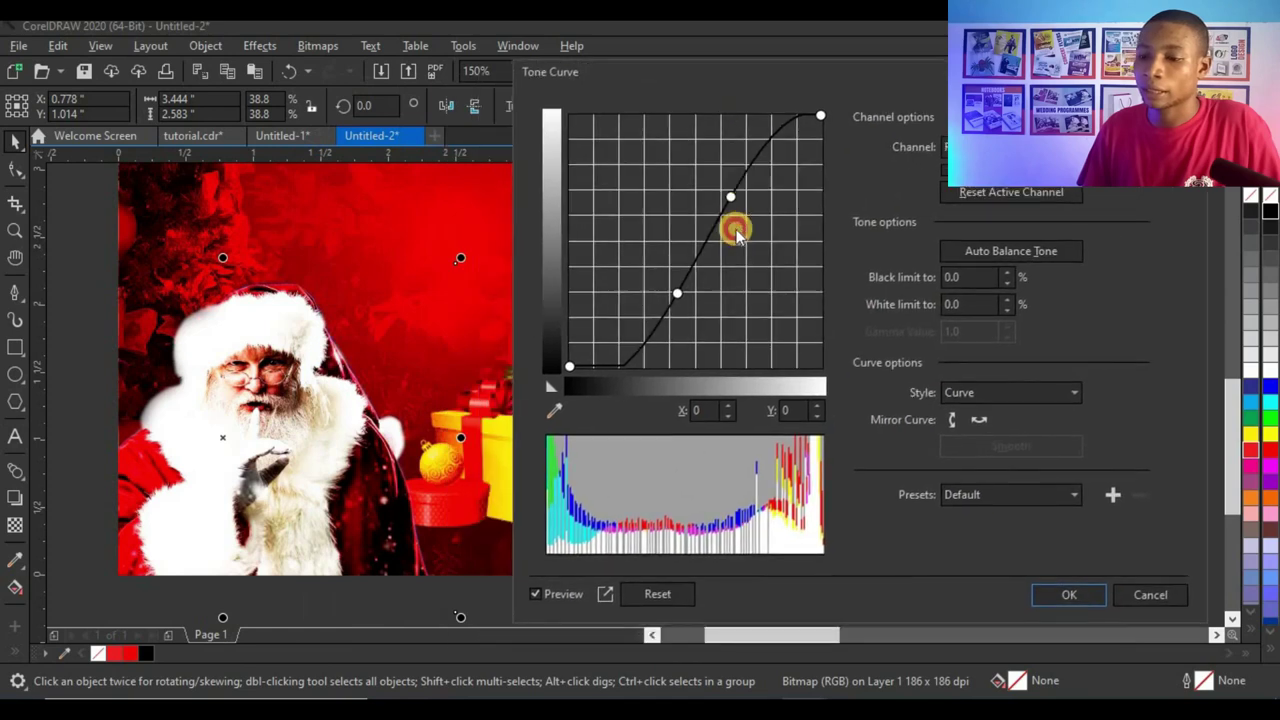
pyautogui.moveTo(677, 297); pyautogui.dragTo(662, 288)
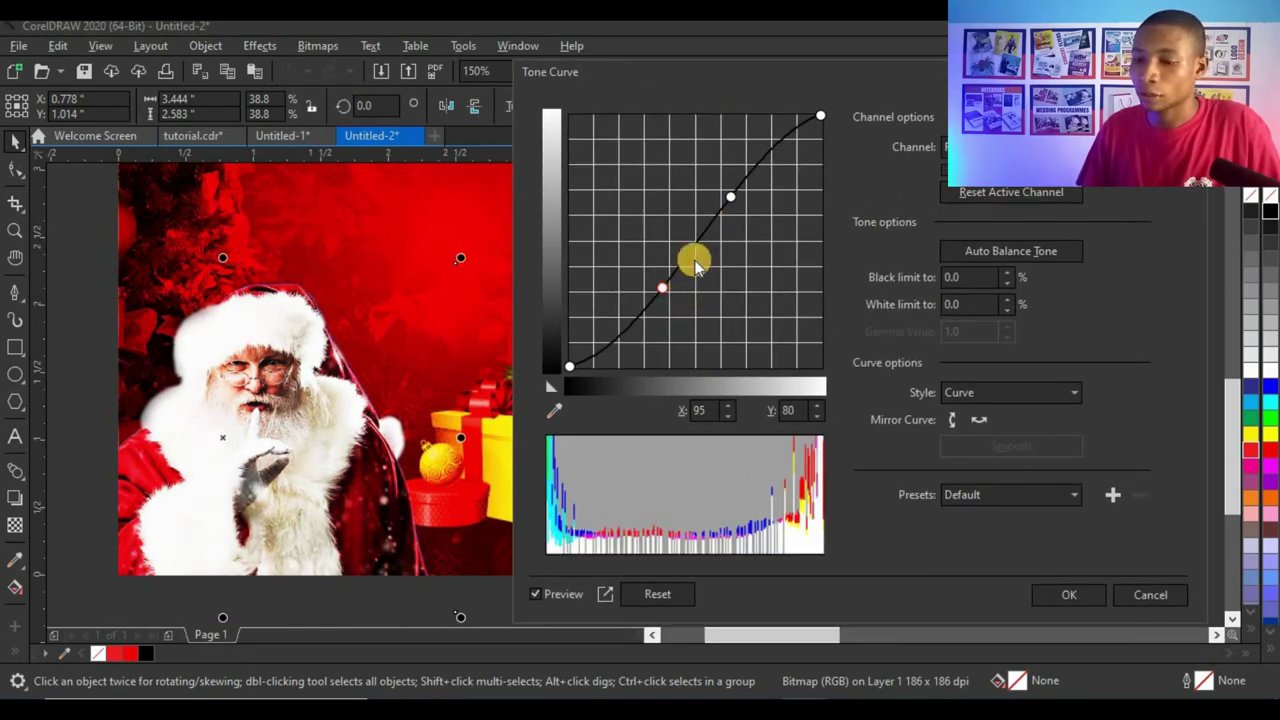
pyautogui.moveTo(728, 196); pyautogui.dragTo(725, 198)
pyautogui.click(1074, 590)
pyautogui.scroll(-2, 571, 543)
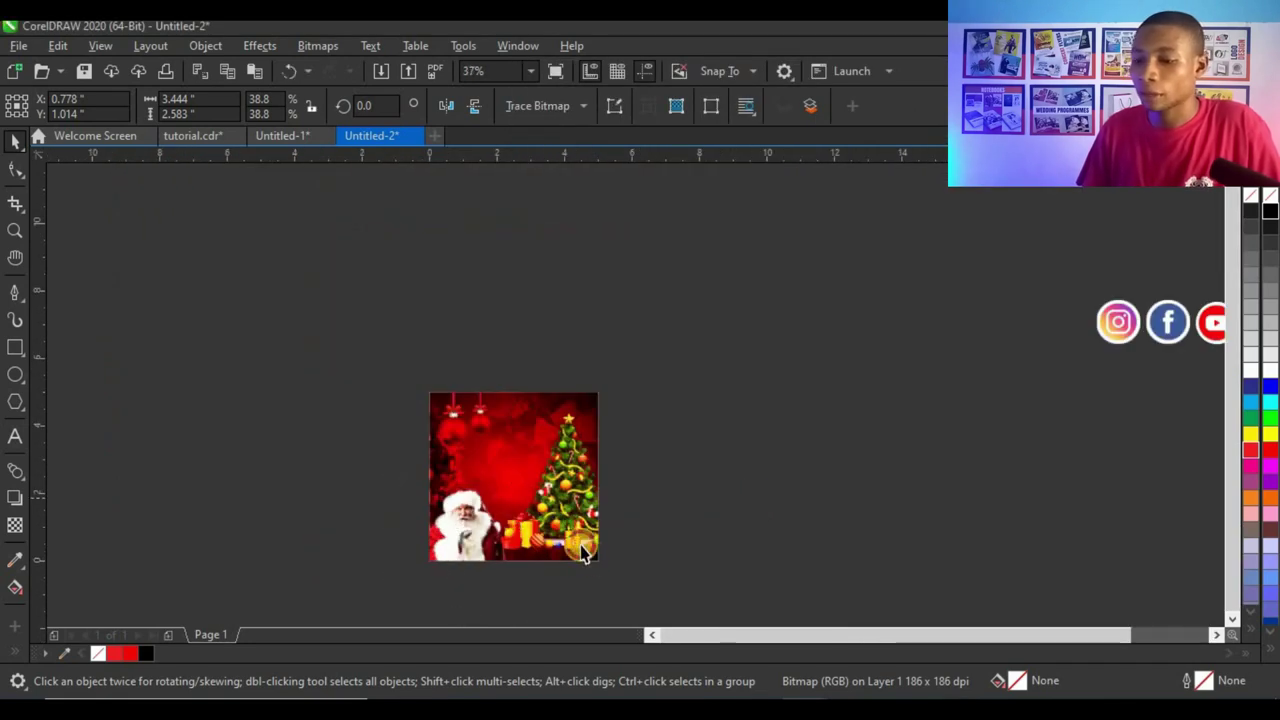
pyautogui.scroll(1, 560, 515)
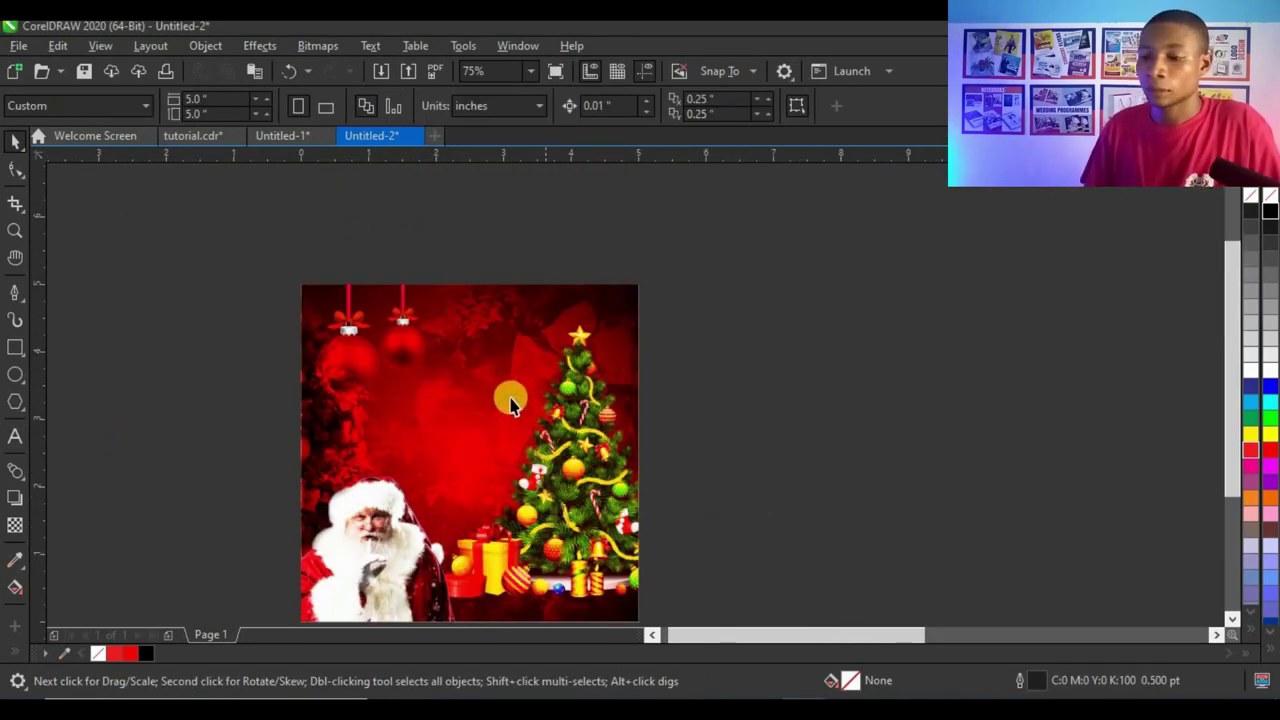
pyautogui.scroll(-2, 509, 394)
pyautogui.scroll(2, 443, 520)
pyautogui.doubleClick(437, 484)
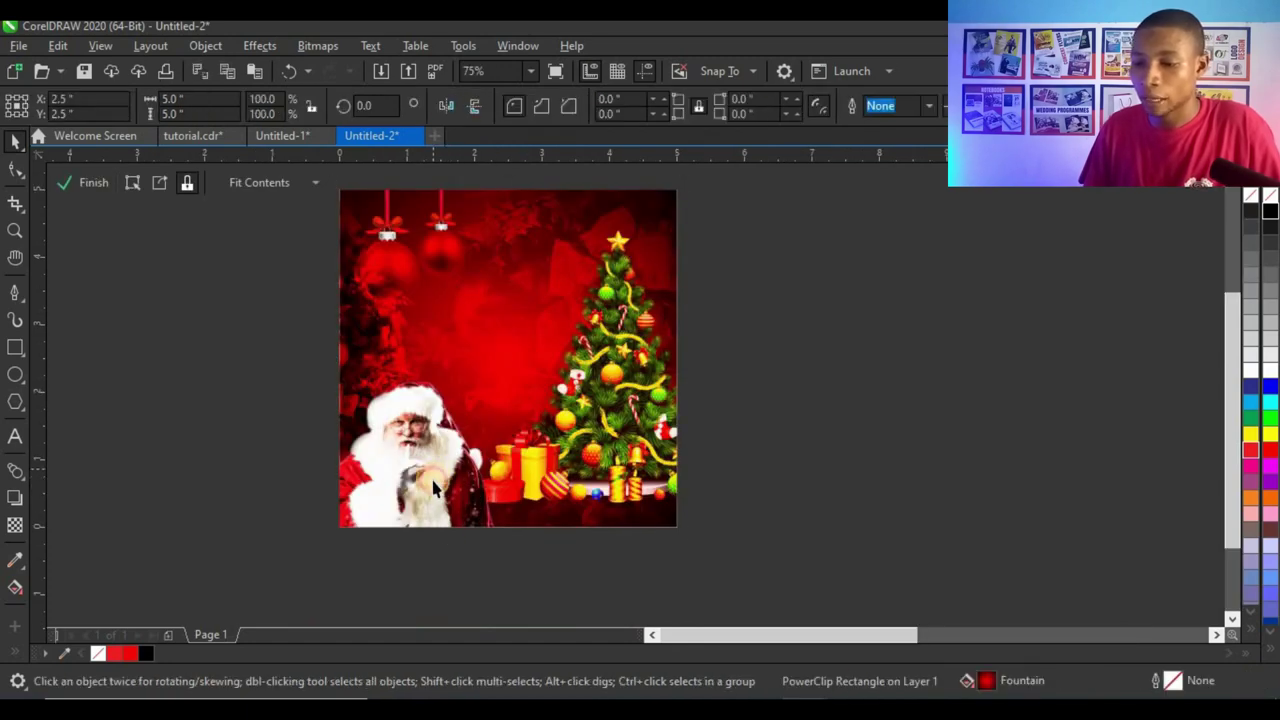
pyautogui.click(1046, 300)
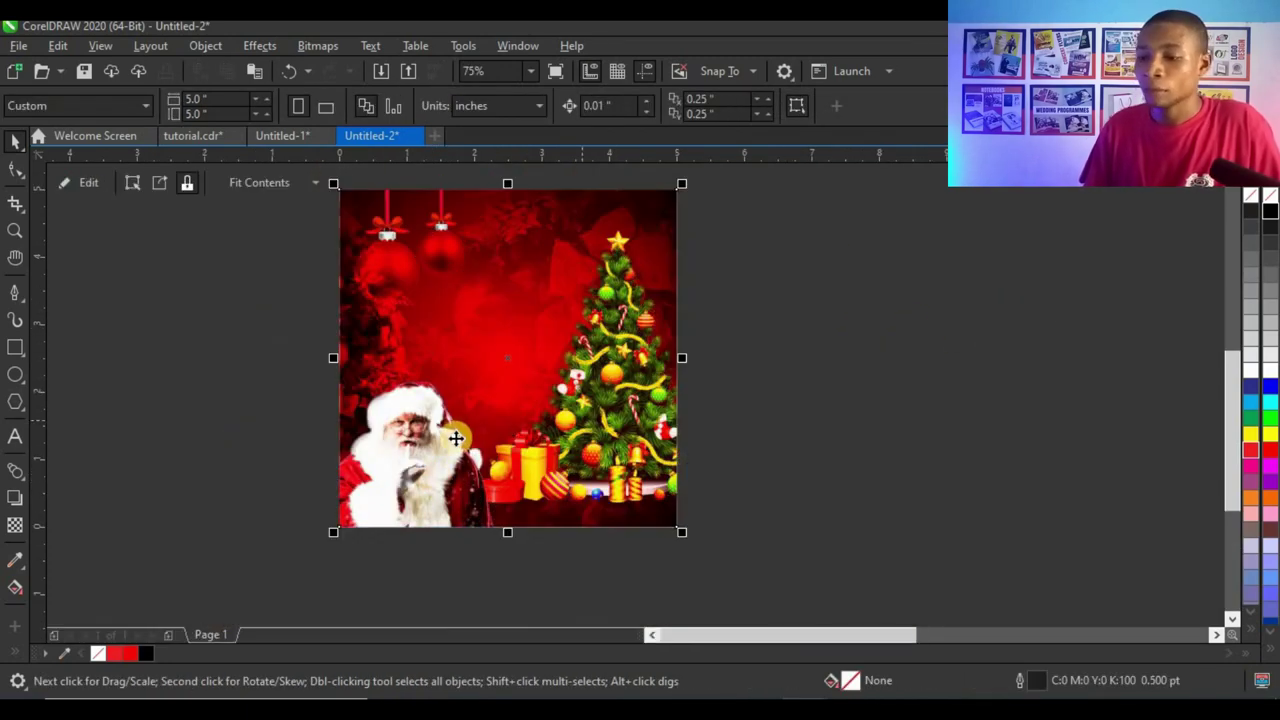
# Move Santa inside the PowerClip to about X 0.88, Y 0.90 inches and deselect it
pyautogui.keyDown('alt'); pyautogui.click(447, 446); pyautogui.keyUp('alt')
pyautogui.press('Down')
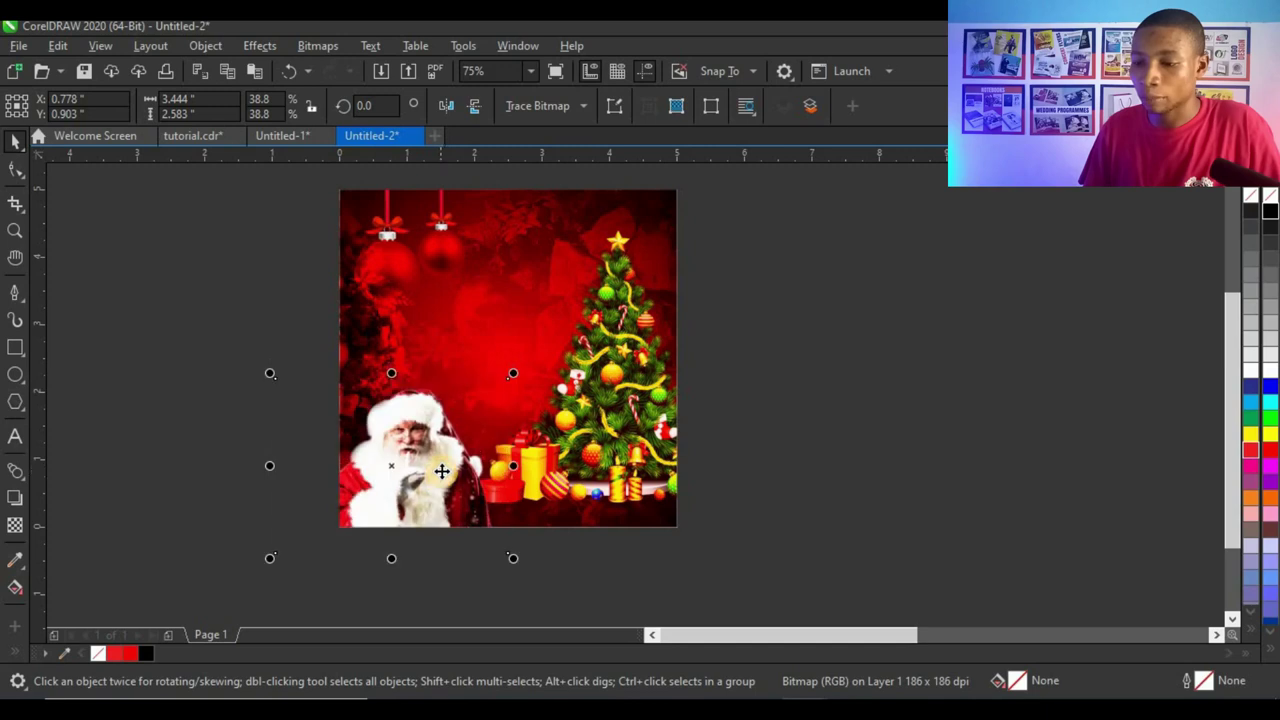
pyautogui.click(447, 473)
pyautogui.moveTo(447, 473); pyautogui.dragTo(454, 473)
pyautogui.scroll(-1, 440, 456)
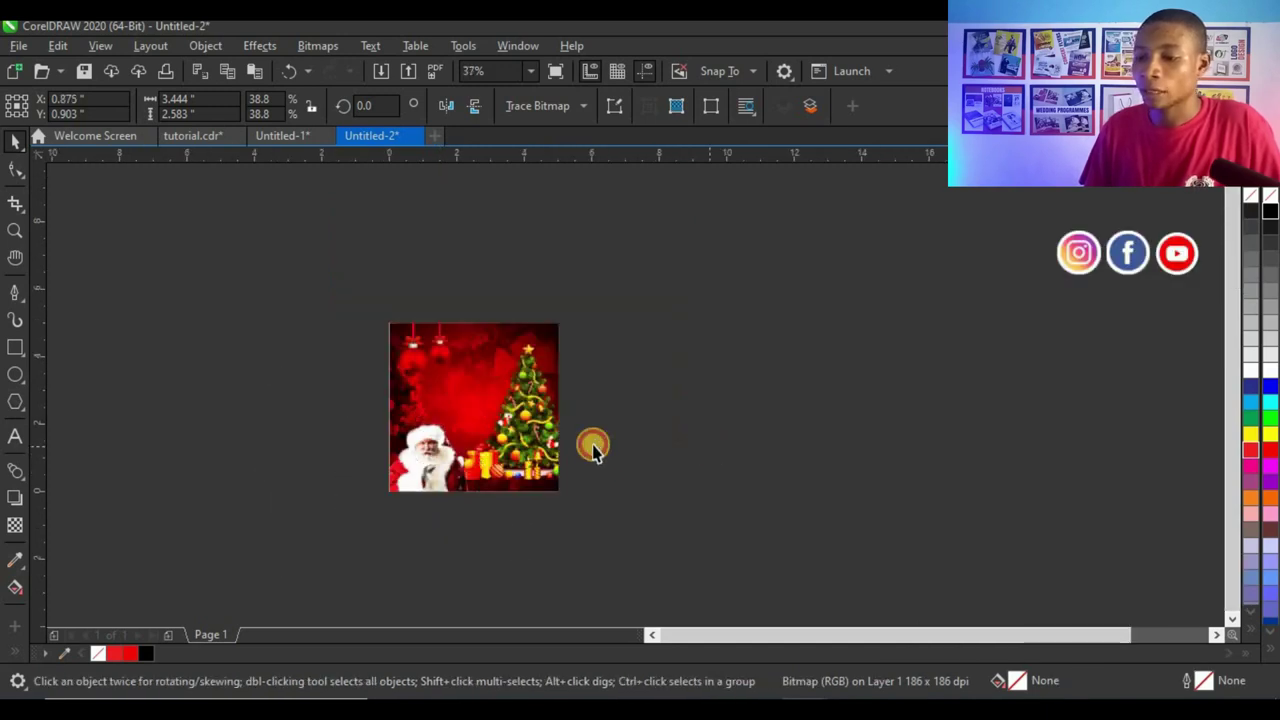
pyautogui.click(835, 334)
pyautogui.scroll(-2, 484, 388)
pyautogui.scroll(4, 505, 368)
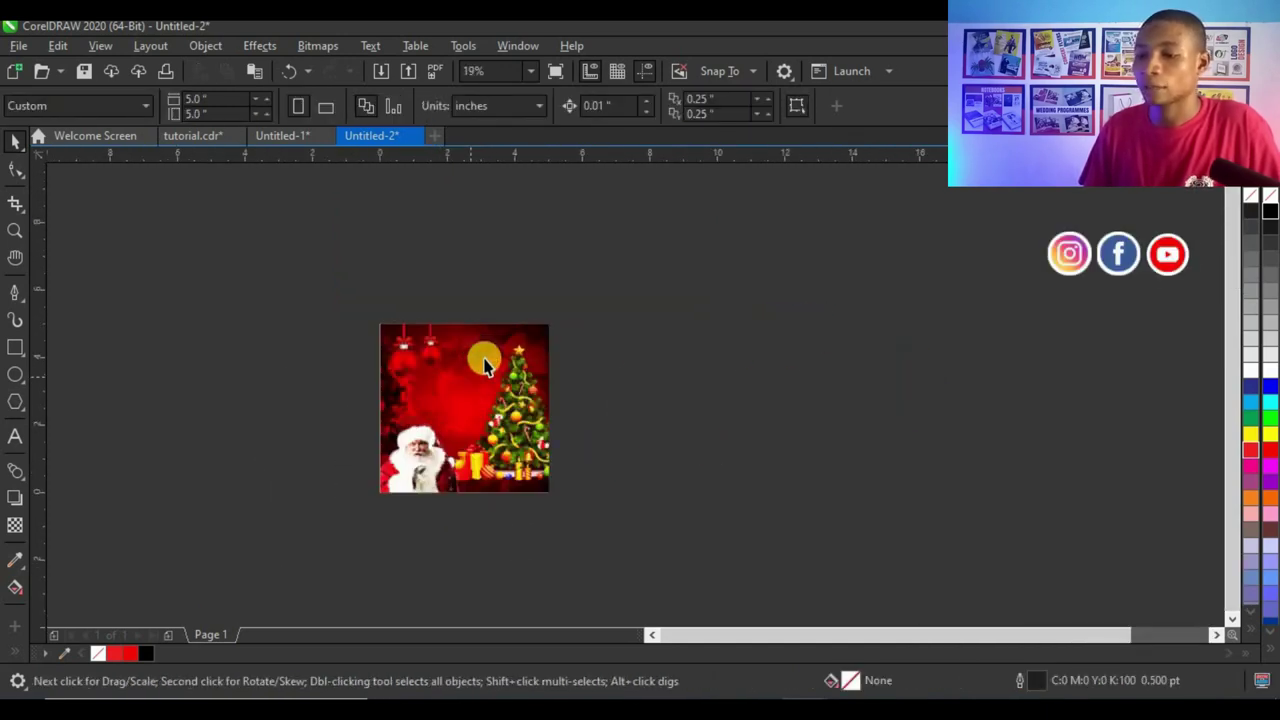
# Draw a rectangle about 0.60 × 0.70 inches hanging from the background's top edge near the middle
pyautogui.click(15, 347)
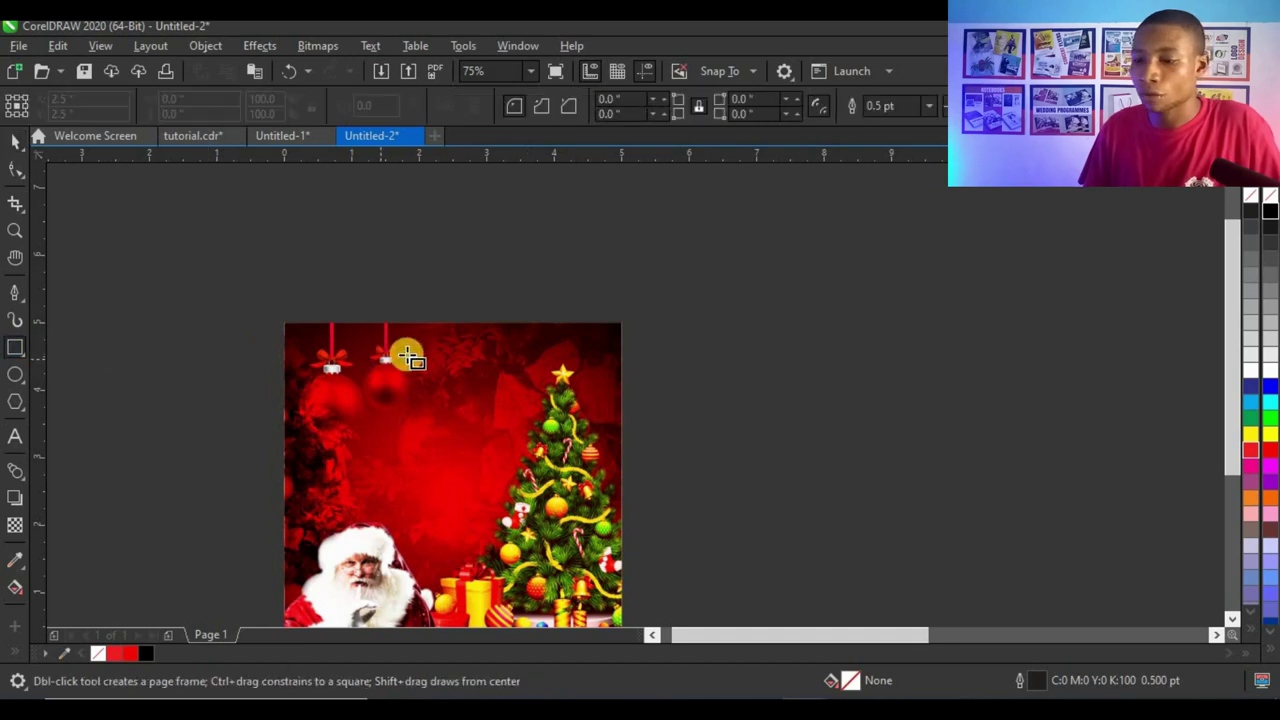
pyautogui.scroll(2, 382, 358)
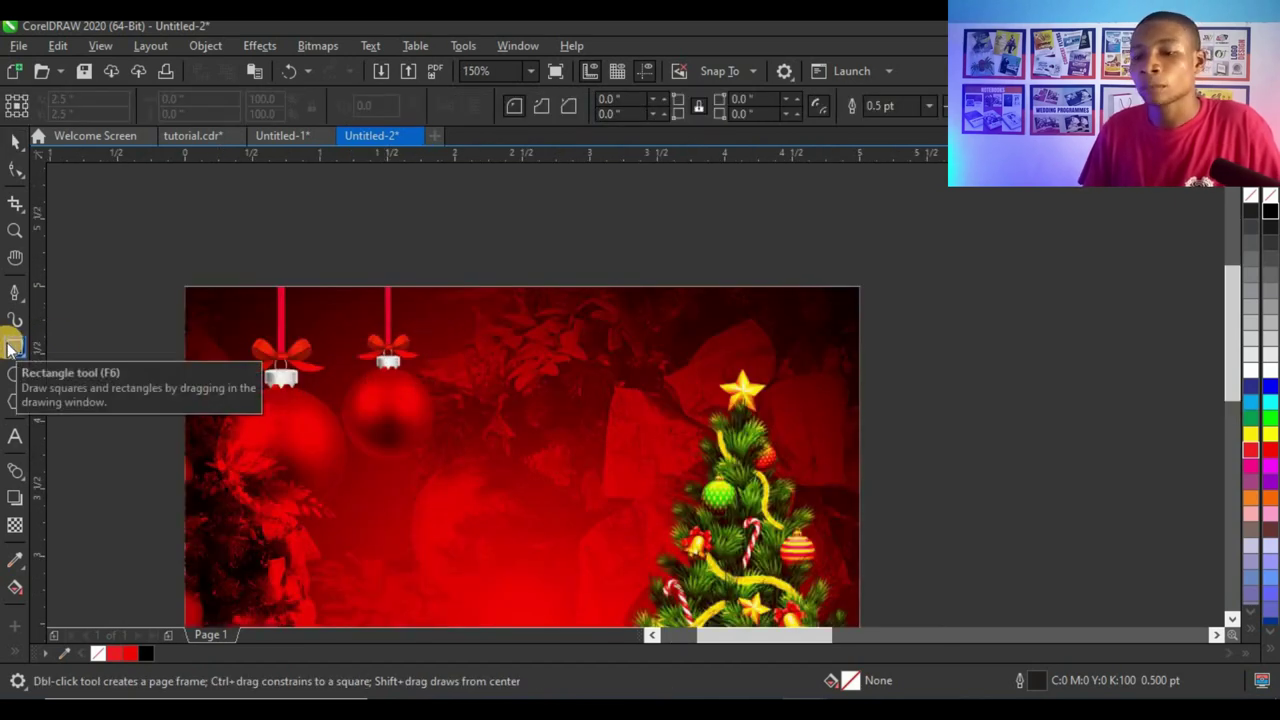
pyautogui.moveTo(484, 288); pyautogui.dragTo(570, 386)
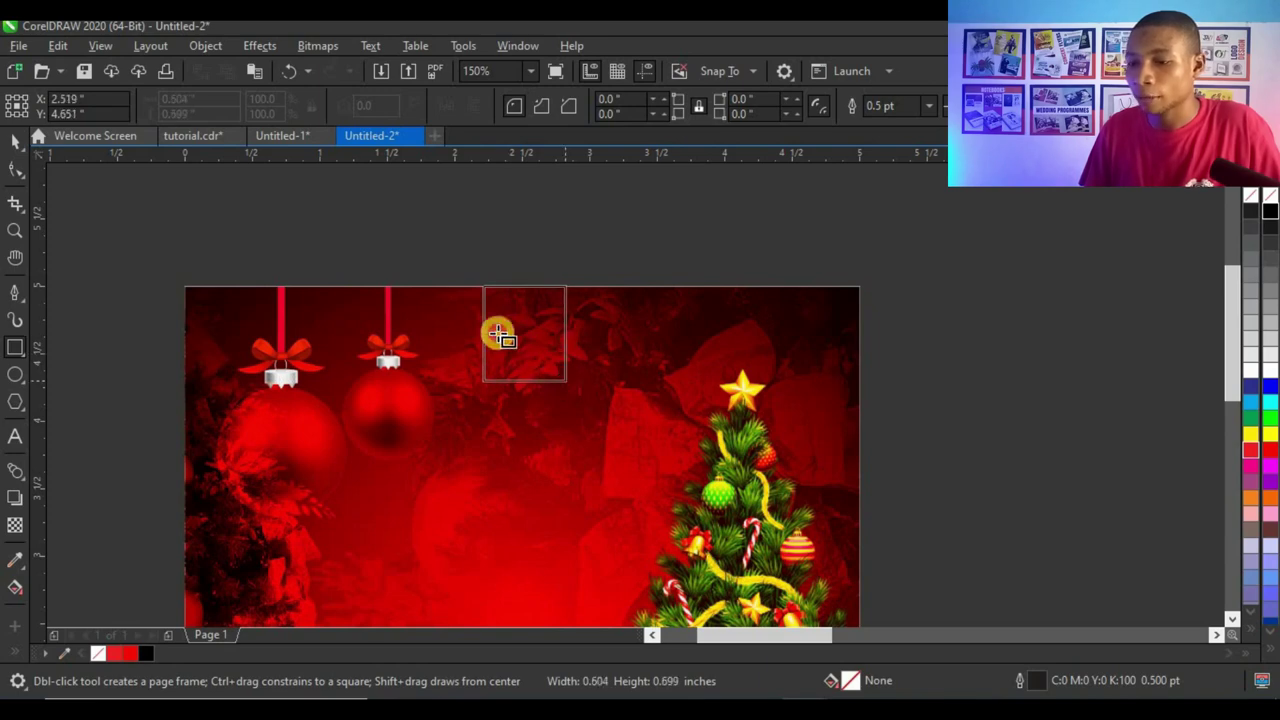
# Round the small rectangle's two lower corners to a radius of about 0.302 inches, forming a semicircular bottom
pyautogui.click(15, 171)
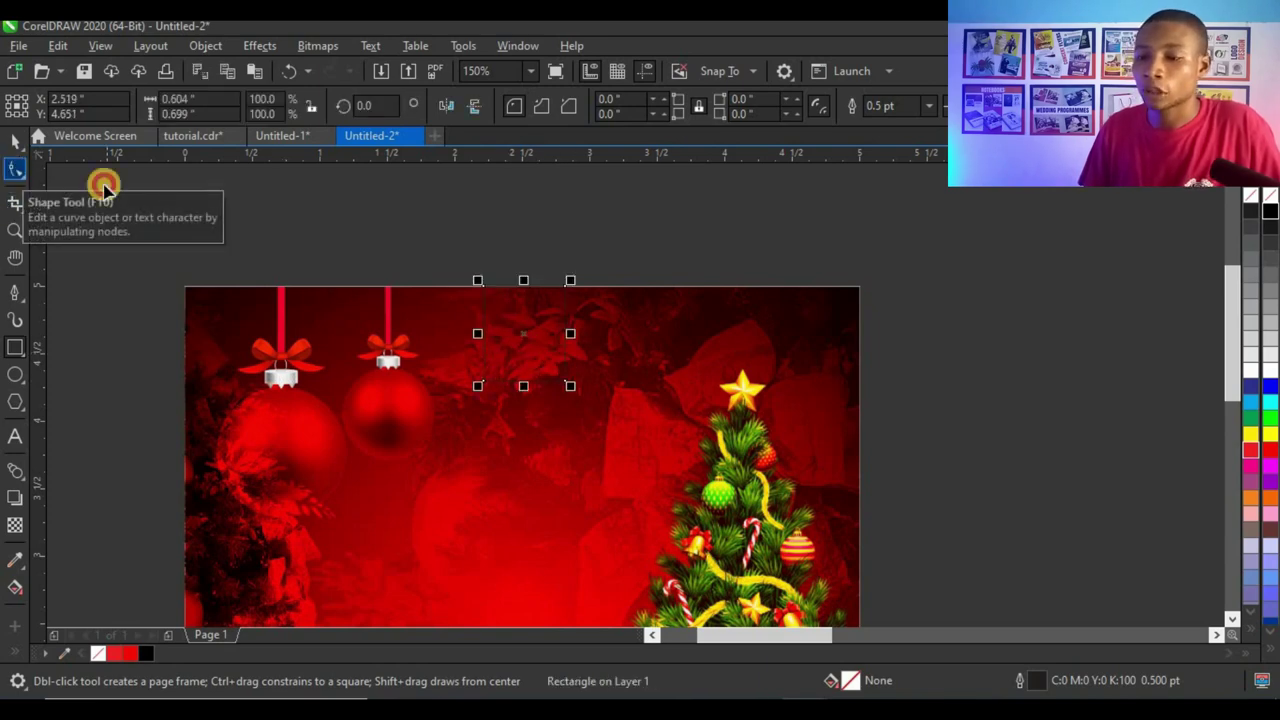
pyautogui.scroll(3, 560, 382)
pyautogui.scroll(-2, 576, 385)
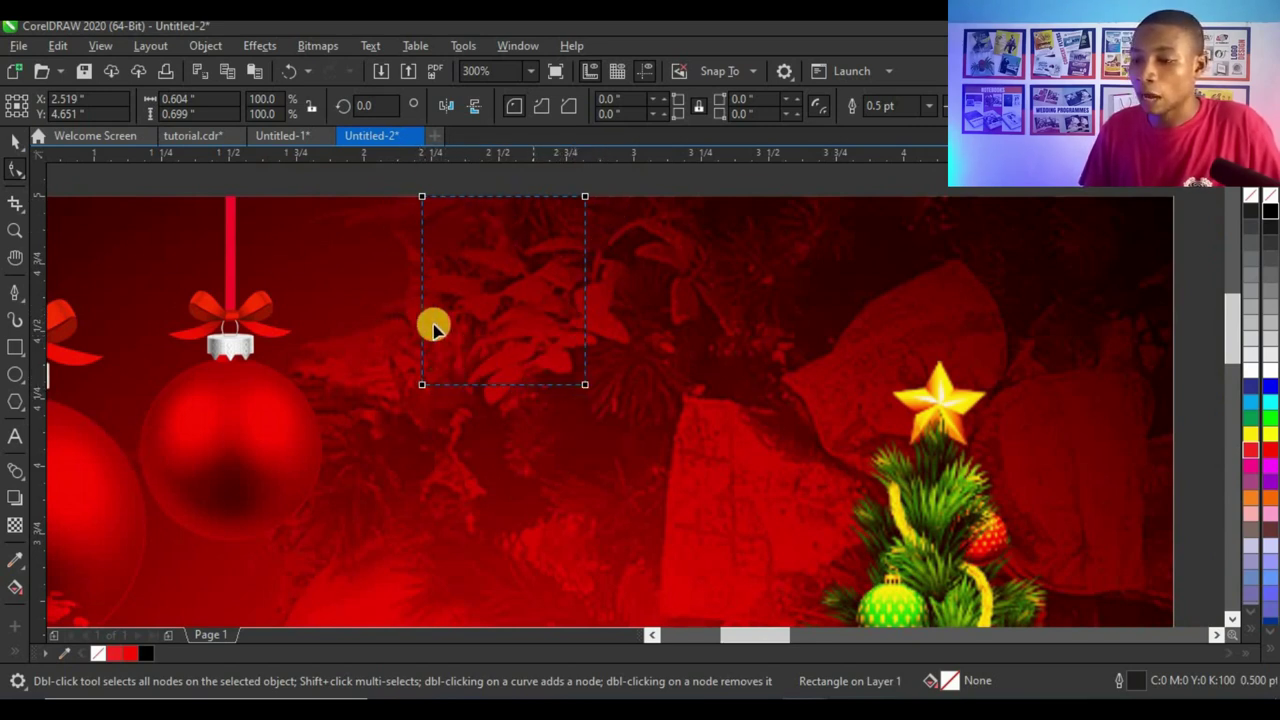
pyautogui.click(585, 386)
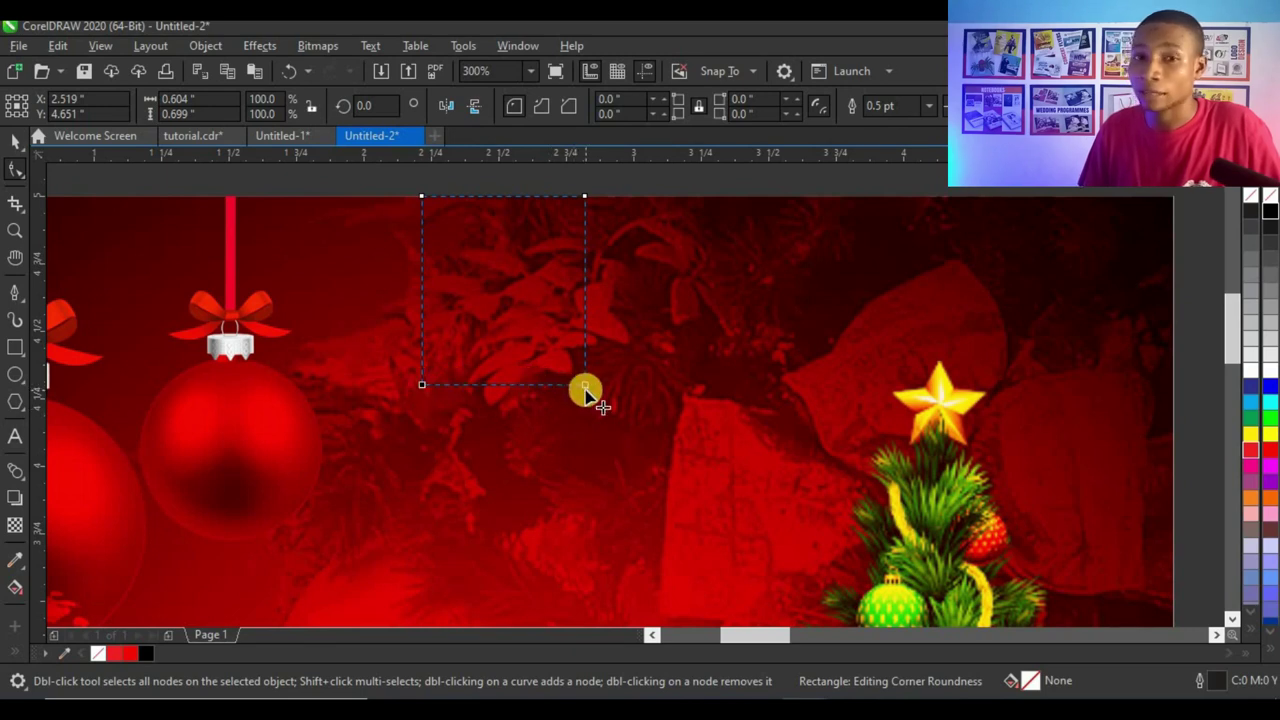
pyautogui.moveTo(586, 388); pyautogui.dragTo(594, 306)
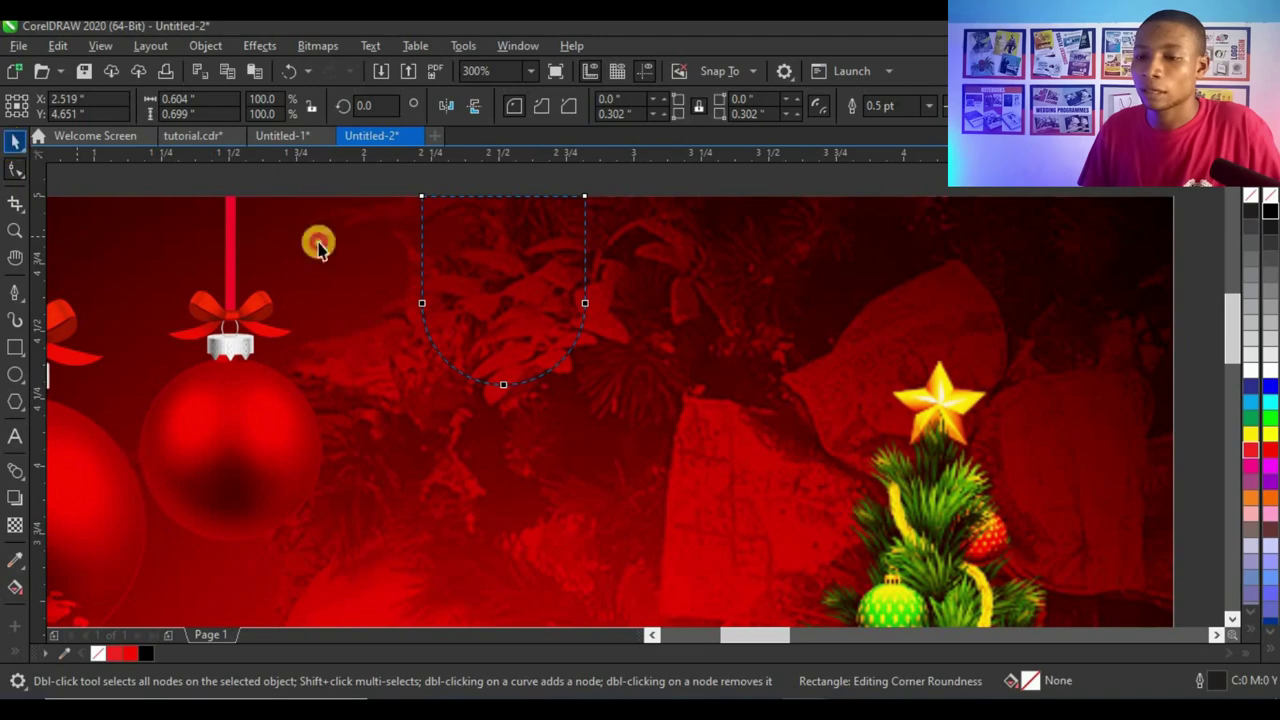
# Enlarge the rounded tab to about 0.66 × 0.77 inches, fill it white, and remove its outline
pyautogui.moveTo(591, 391); pyautogui.dragTo(609, 420)
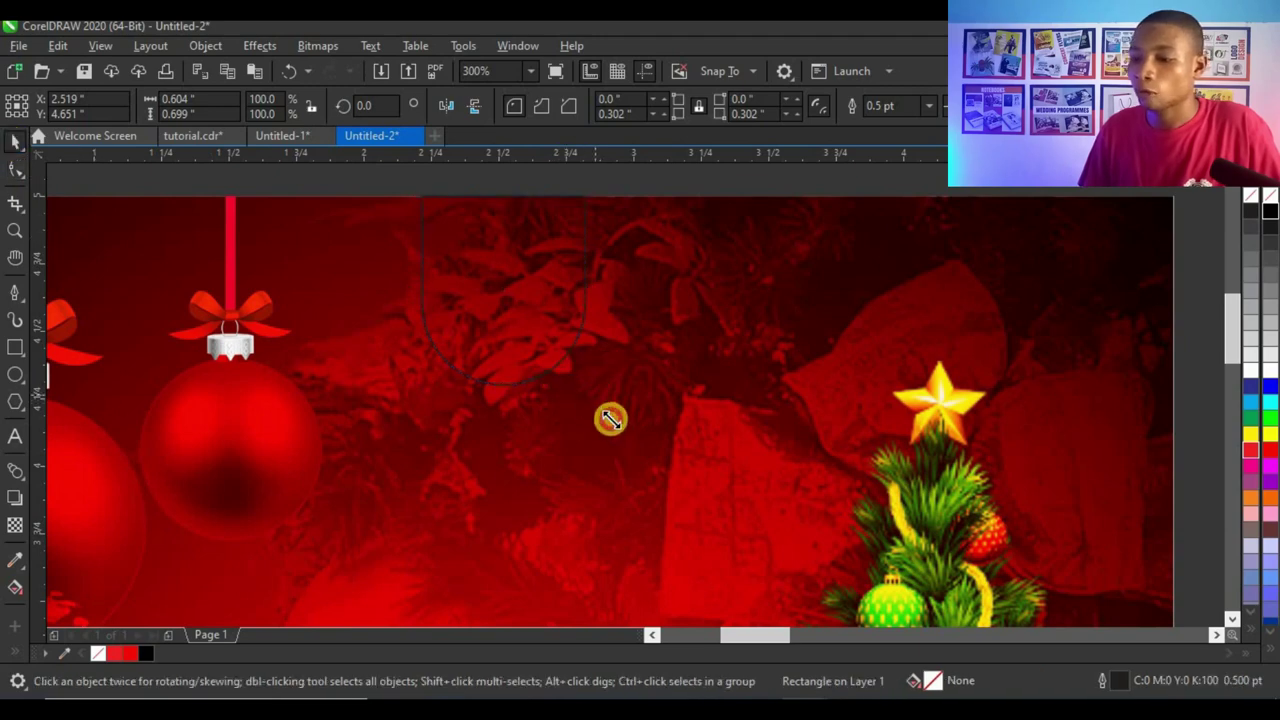
pyautogui.click(1245, 380)
pyautogui.rightClick(1250, 195)
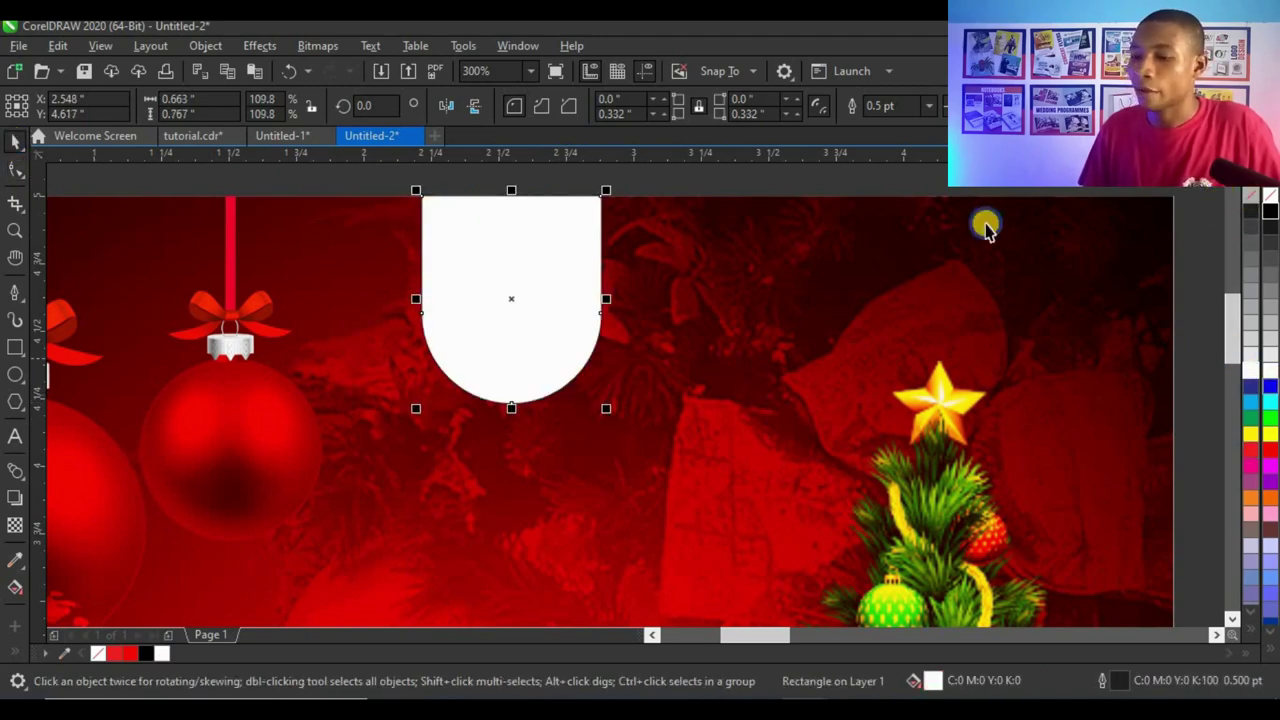
pyautogui.scroll(-1, 628, 270)
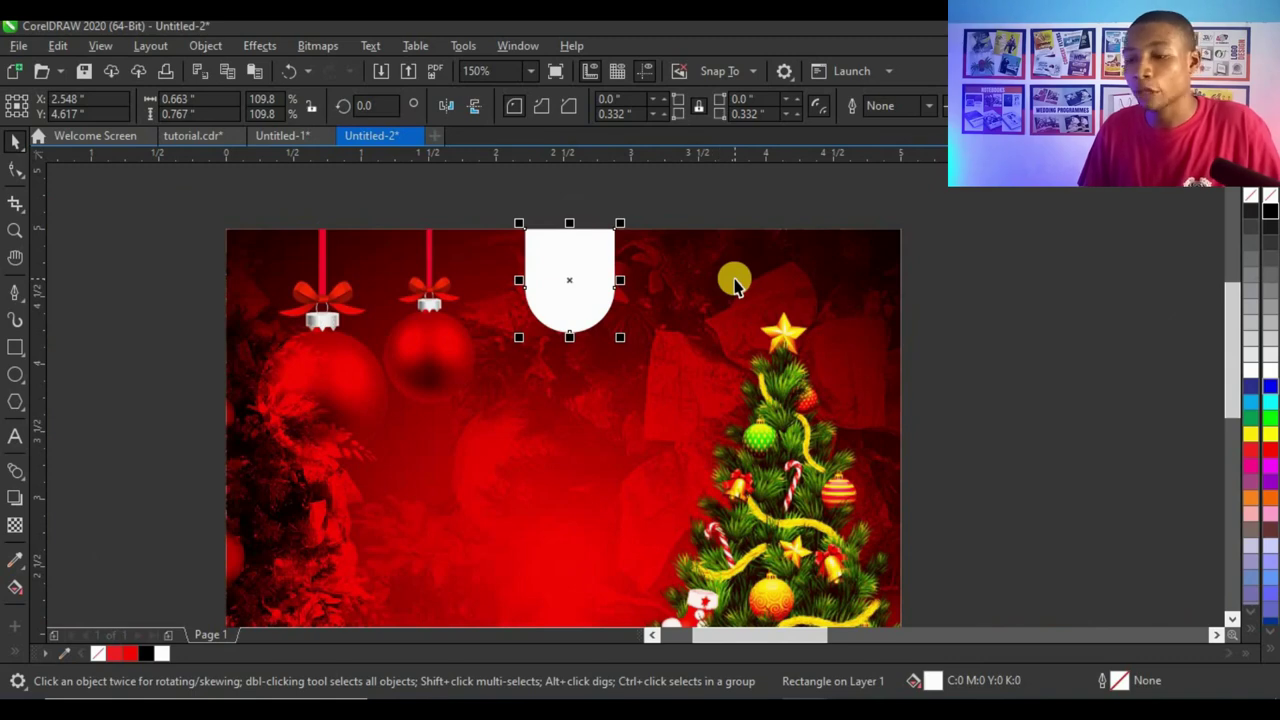
# Centre the white tab horizontally on the background and deselect both objects
pyautogui.keyDown('shift'); pyautogui.click(738, 282); pyautogui.keyUp('shift')
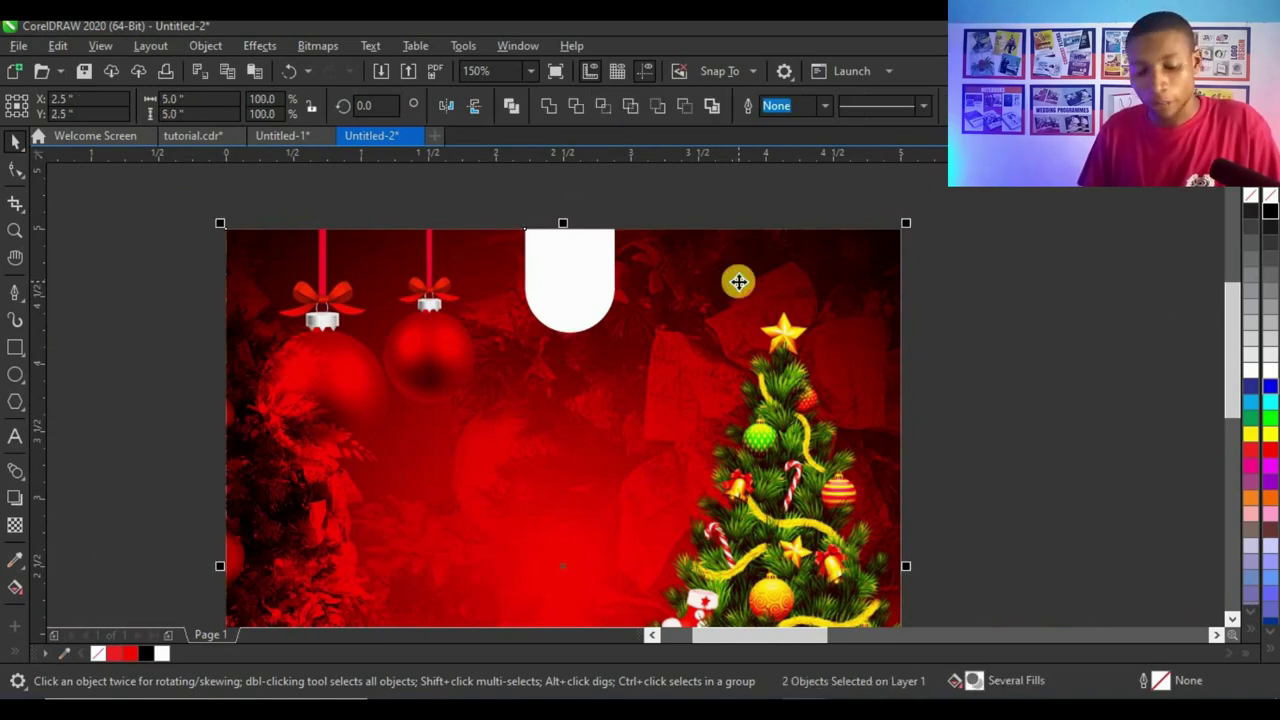
pyautogui.scroll(-2, 577, 257)
pyautogui.click(680, 300)
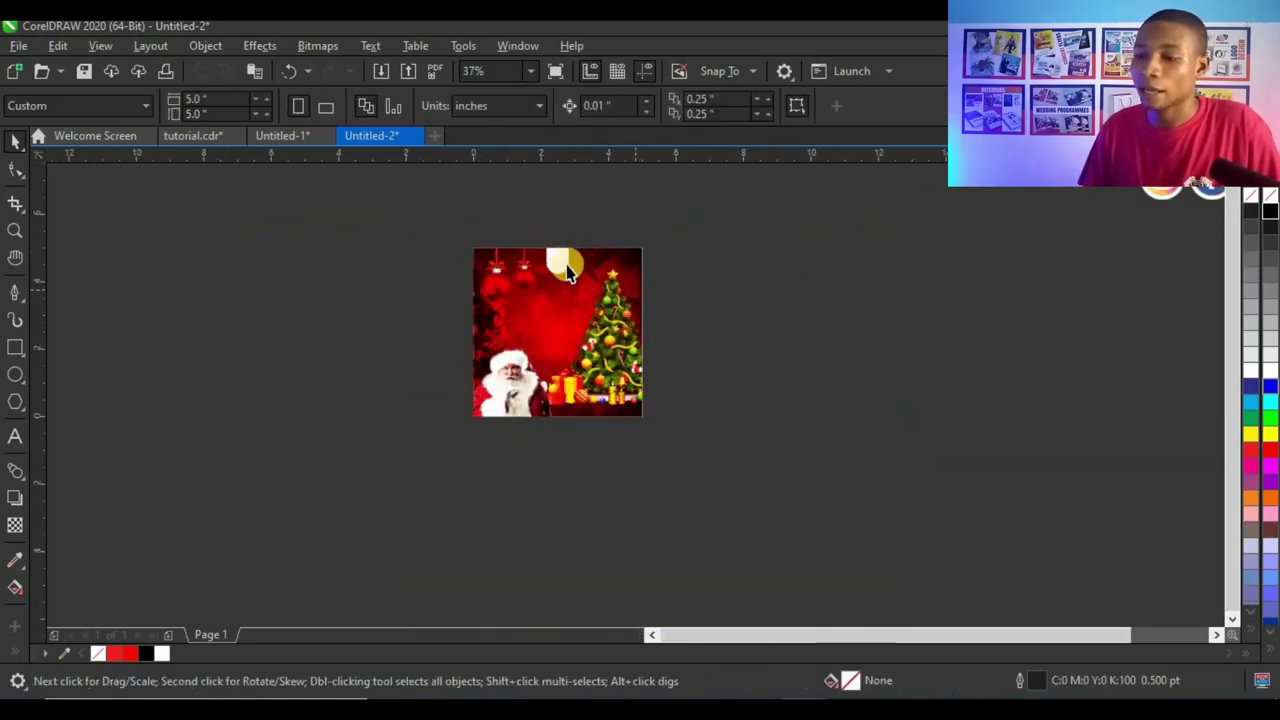
# Bring the blue Graphics logo onto the white tab at about 0.37 × 0.46 inches, centred near X 2.63, Y 4.70 inches
pyautogui.scroll(1, 566, 277)
pyautogui.scroll(-2, 566, 277)
pyautogui.moveTo(1027, 310); pyautogui.dragTo(582, 276)
pyautogui.scroll(1, 579, 256)
pyautogui.scroll(-1, 591, 278)
pyautogui.scroll(1, 609, 212)
pyautogui.click(582, 276)
pyautogui.moveTo(601, 224); pyautogui.dragTo(559, 325)
pyautogui.scroll(2, 559, 325)
pyautogui.click(498, 274)
pyautogui.moveTo(450, 234); pyautogui.dragTo(446, 371)
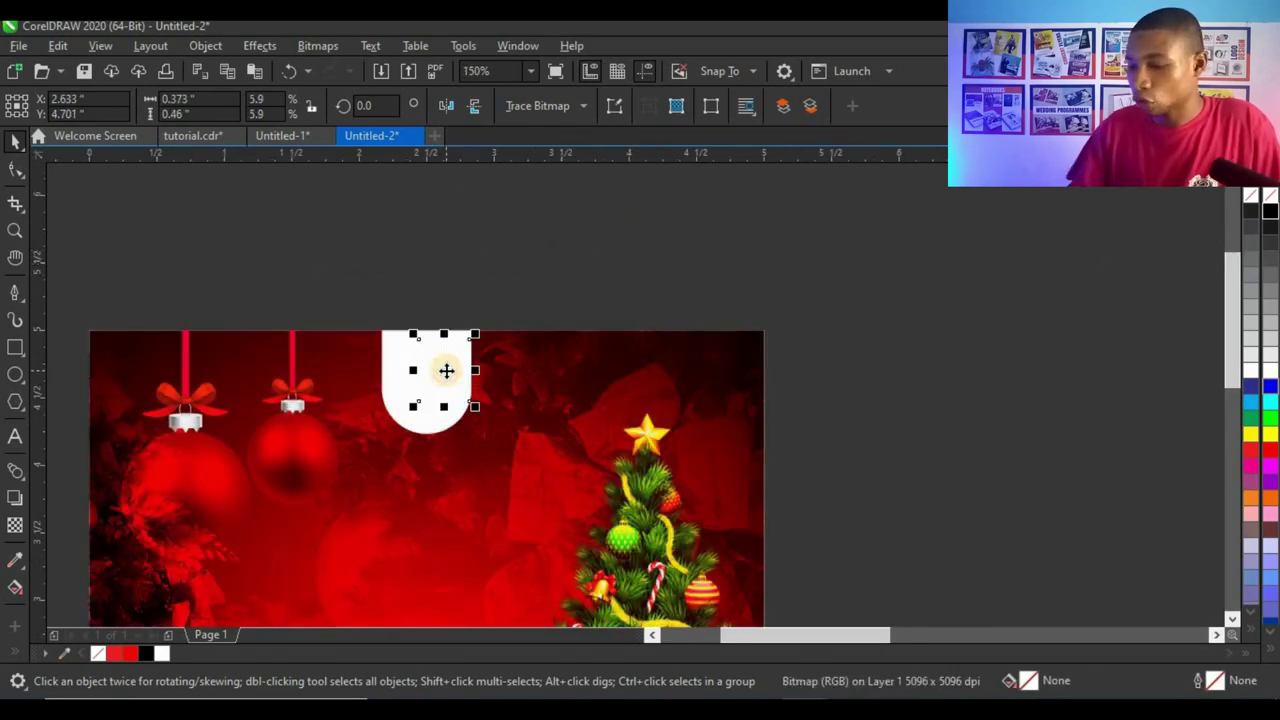
# Enlarge the logo to about 0.42 × 0.51 inches, centre it within the white tab, and deselect
pyautogui.scroll(1, 447, 378)
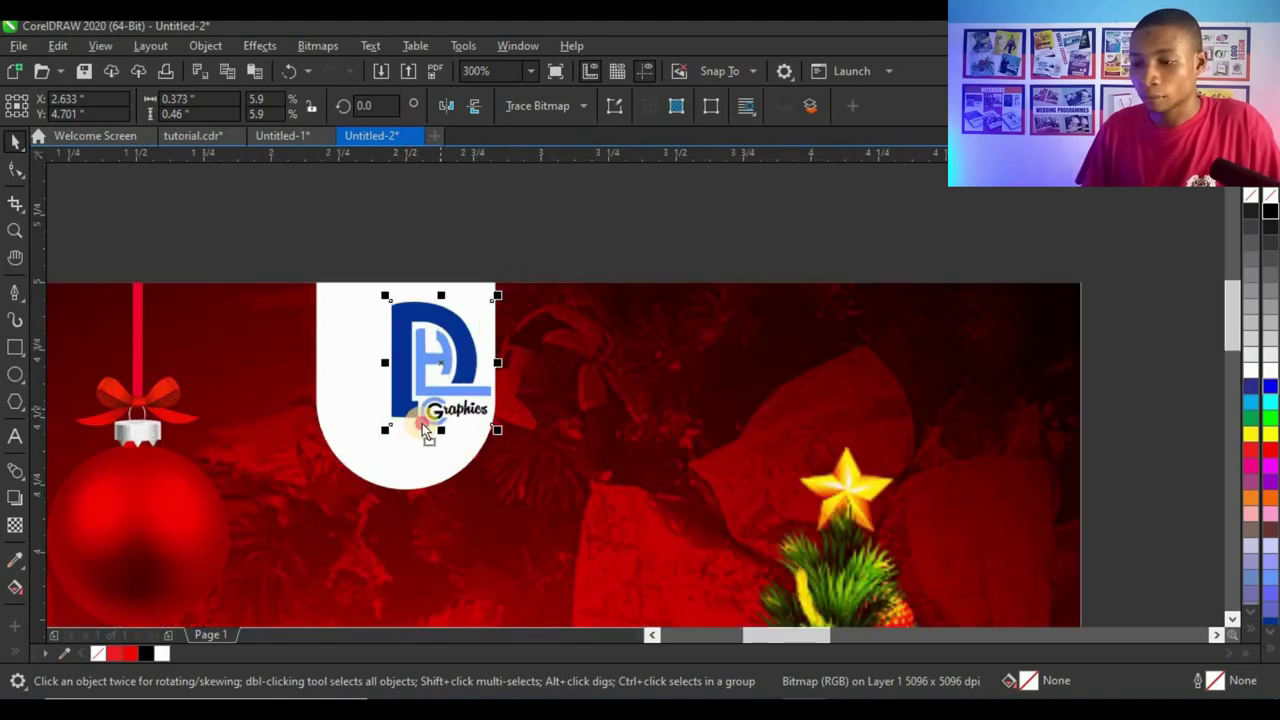
pyautogui.moveTo(449, 451); pyautogui.dragTo(487, 383)
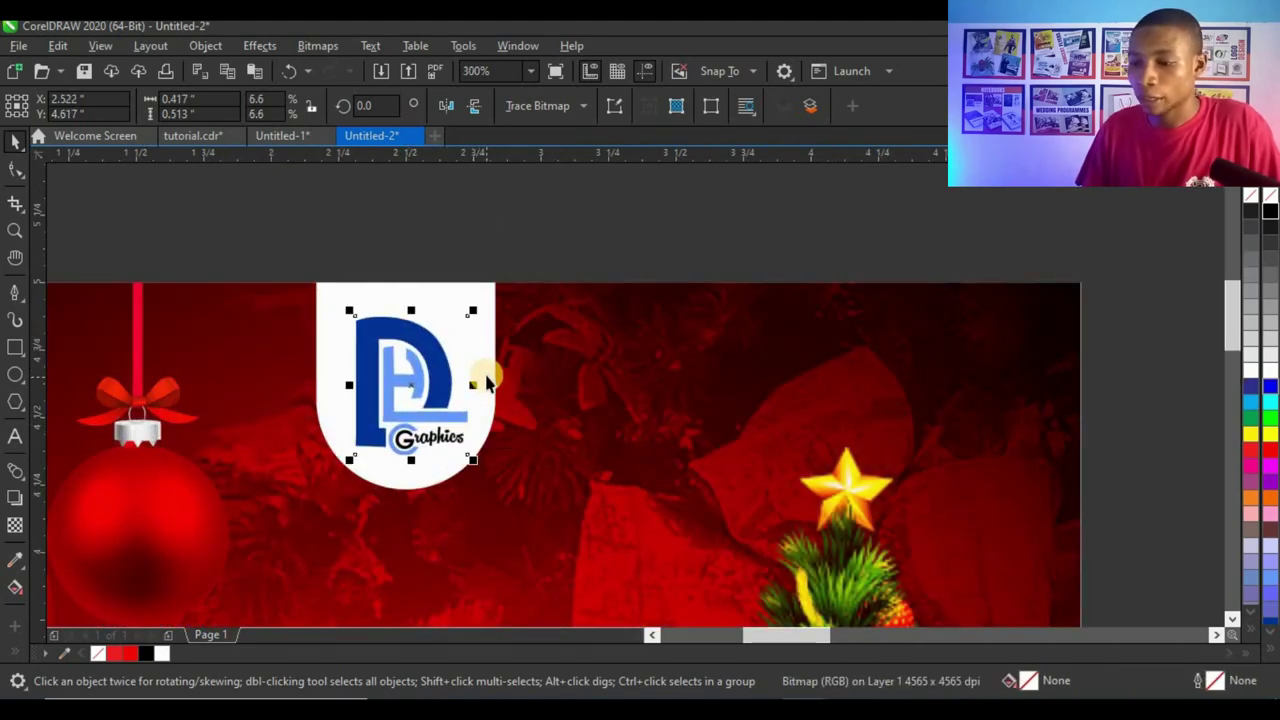
pyautogui.keyDown('shift'); pyautogui.click(486, 367); pyautogui.keyUp('shift')
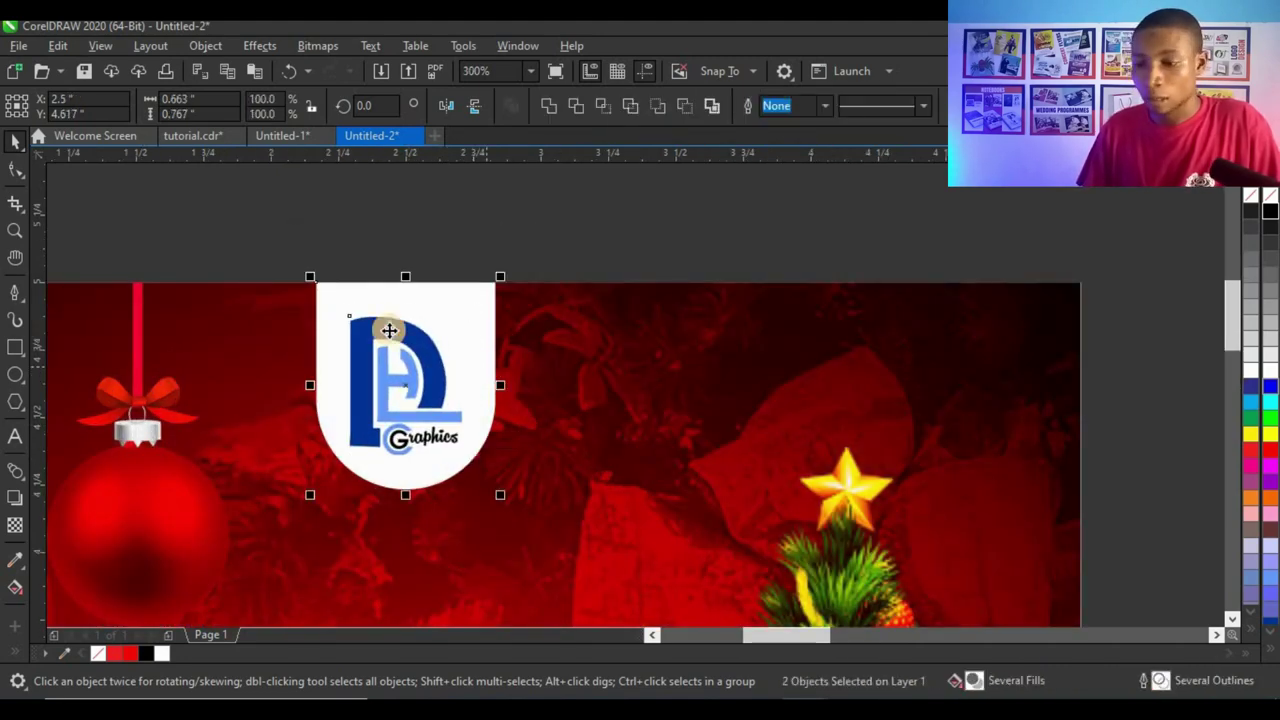
pyautogui.scroll(-2, 531, 318)
pyautogui.click(531, 318)
pyautogui.scroll(-4, 490, 370)
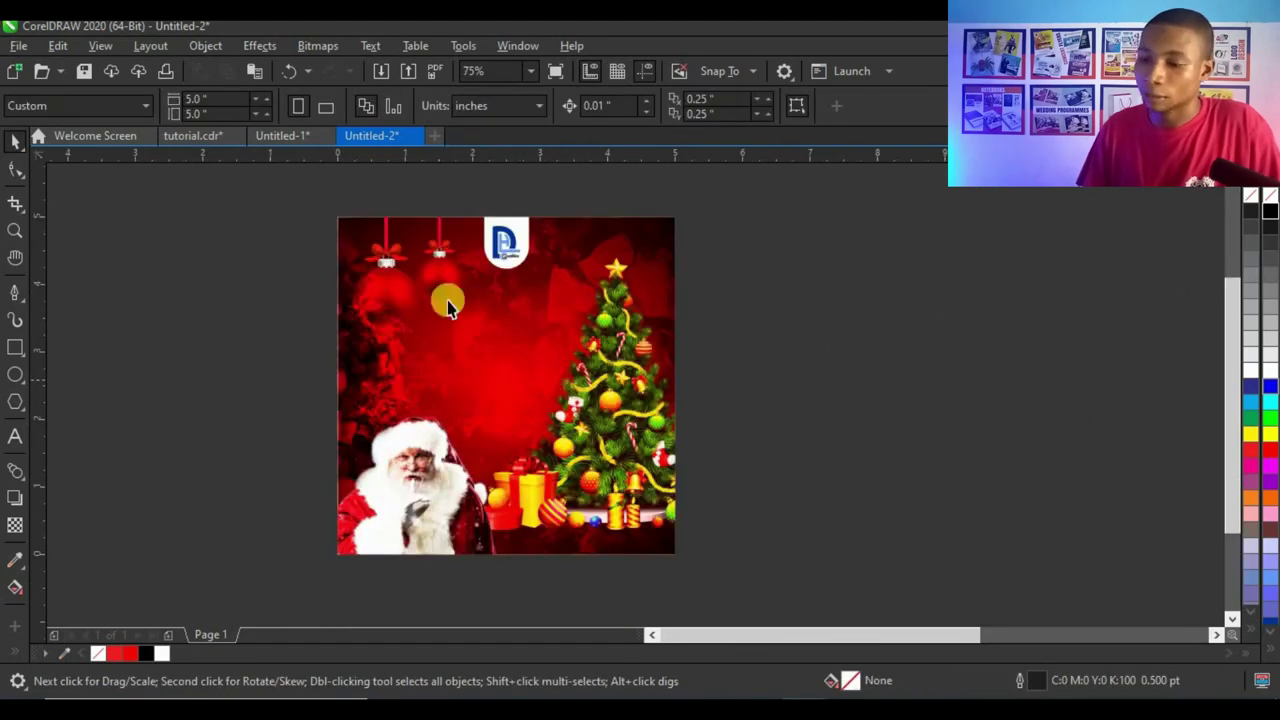
# Scale the white tab and its logo down slightly together, centre them horizontally on the background, and deselect
pyautogui.scroll(2, 418, 360)
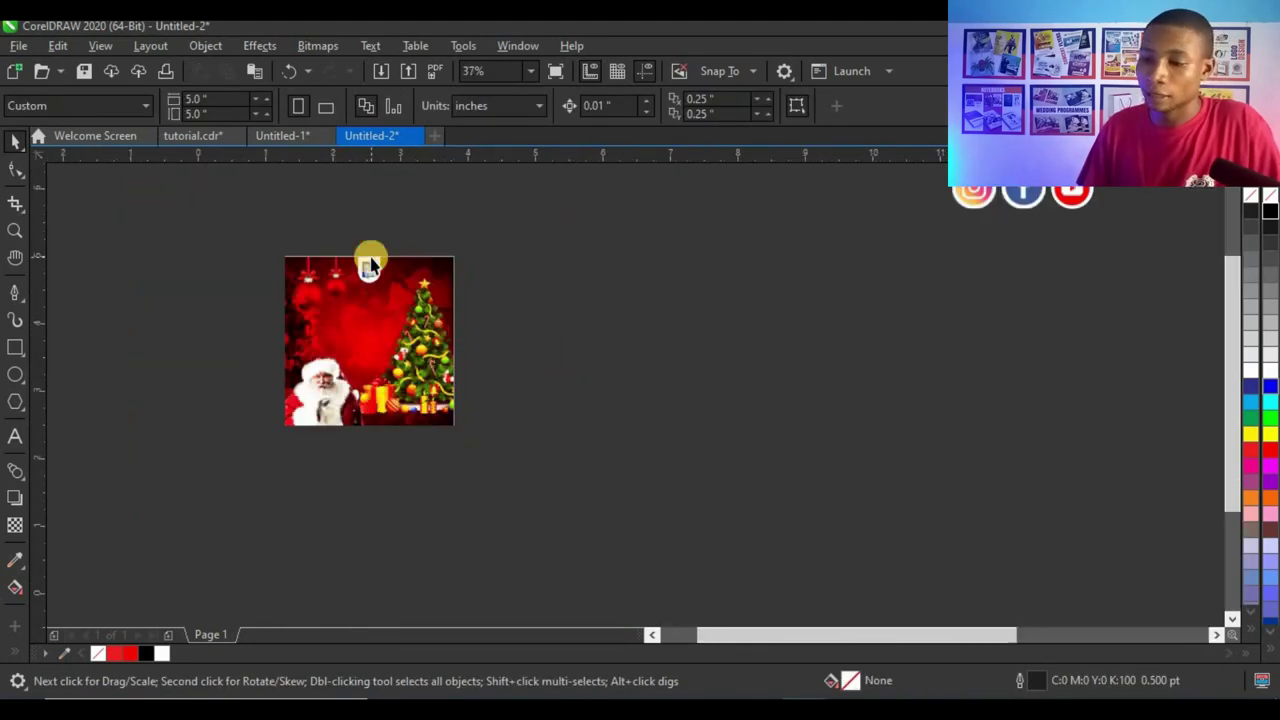
pyautogui.moveTo(418, 360); pyautogui.dragTo(318, 220)
pyautogui.scroll(2, 394, 334)
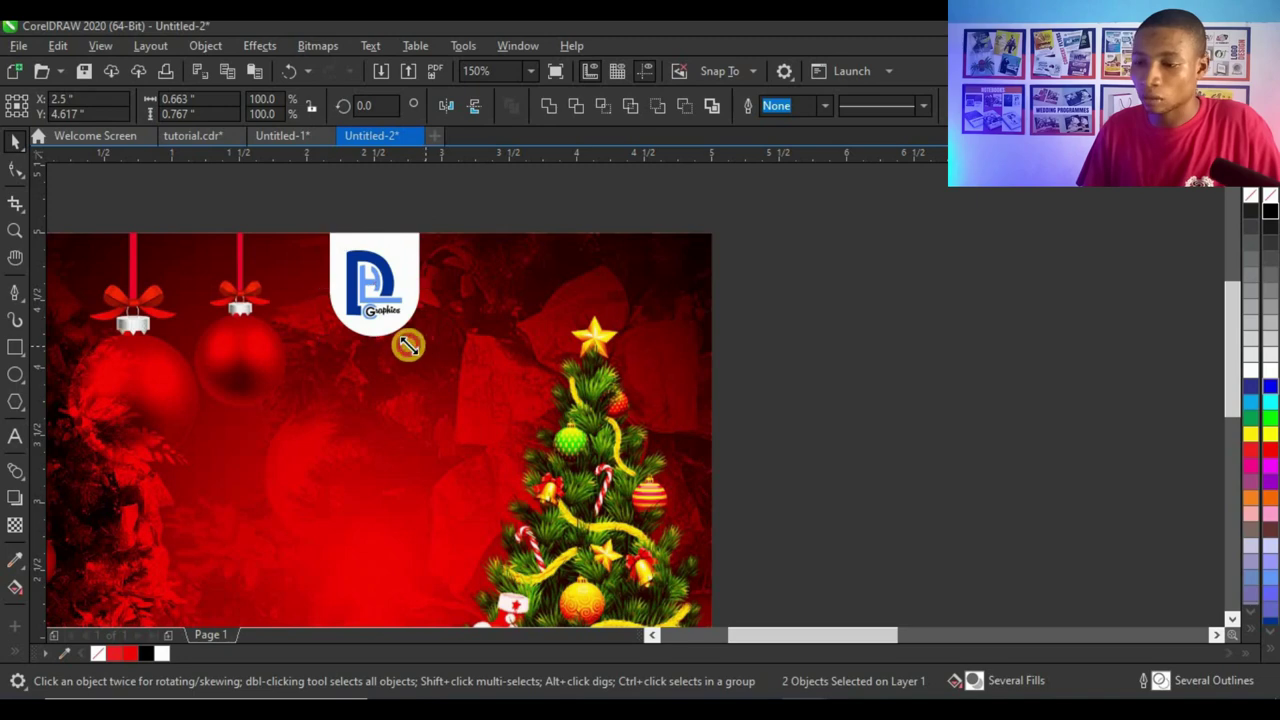
pyautogui.scroll(-3, 709, 266)
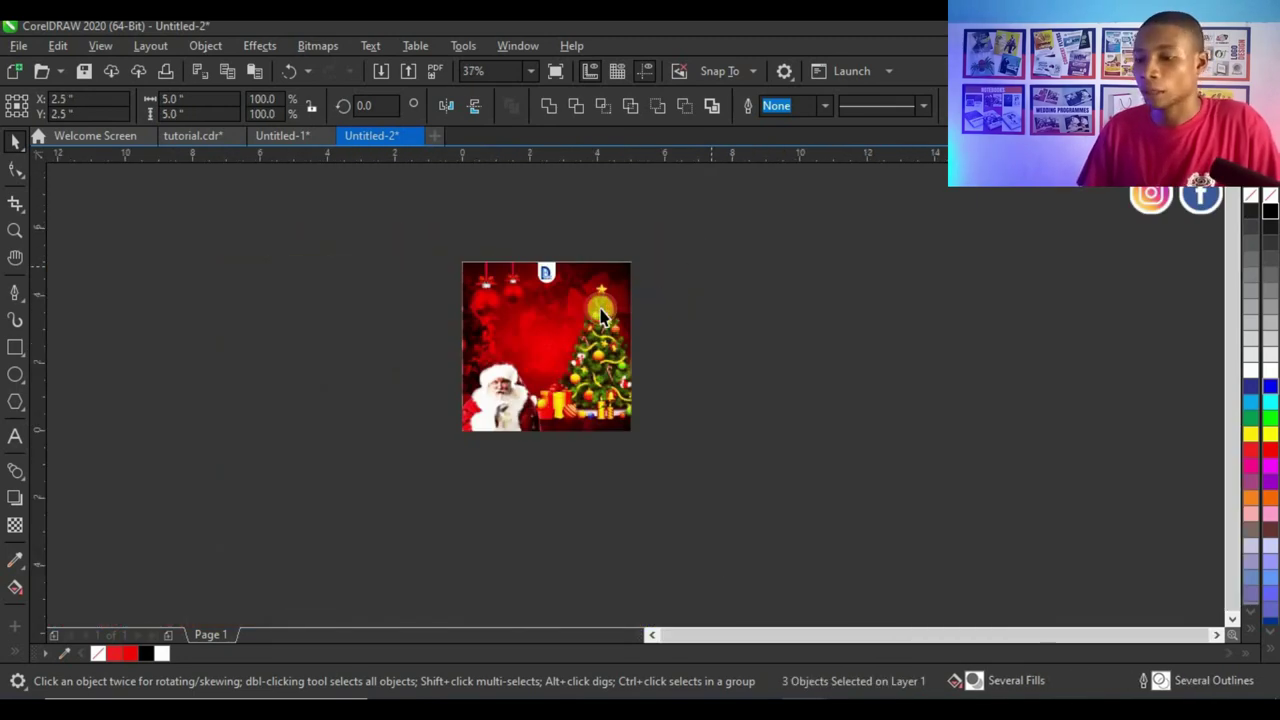
pyautogui.click(601, 316)
pyautogui.scroll(1, 601, 316)
pyautogui.scroll(-1, 791, 314)
pyautogui.scroll(-1, 826, 306)
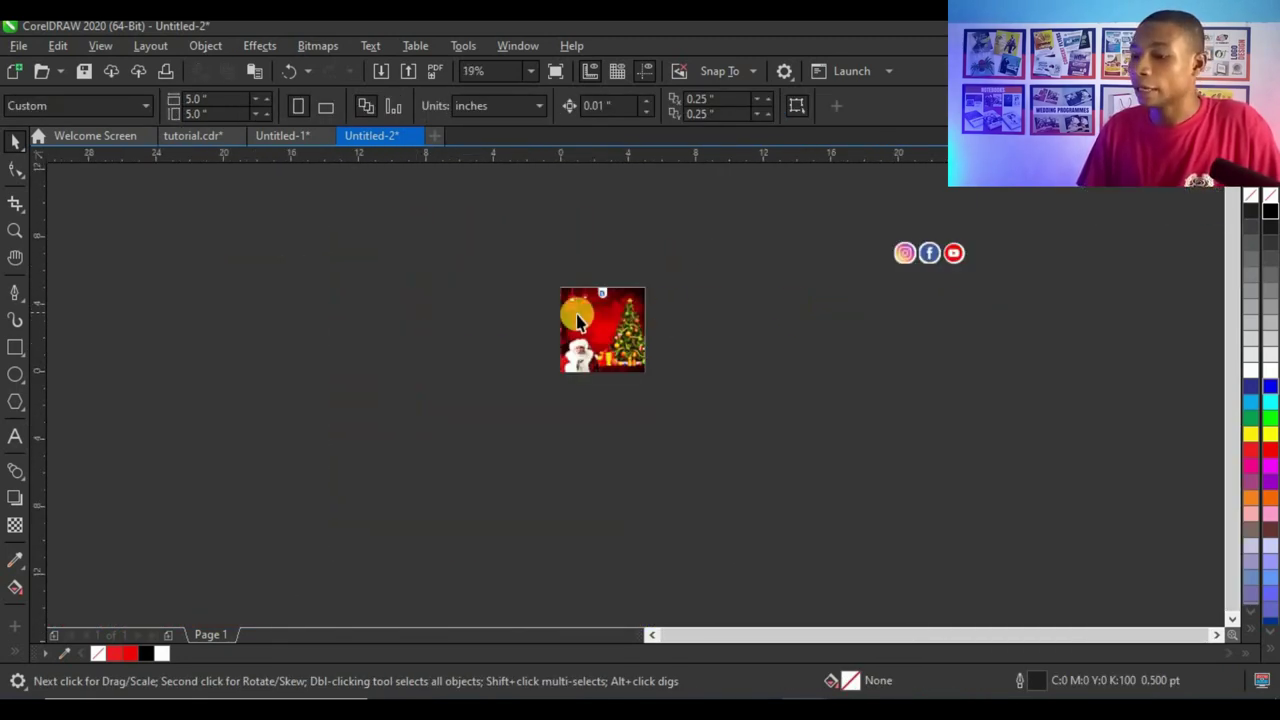
# Add the artistic text "Merry Christmas" on two lines in the empty area beside the flyer
pyautogui.scroll(2, 557, 333)
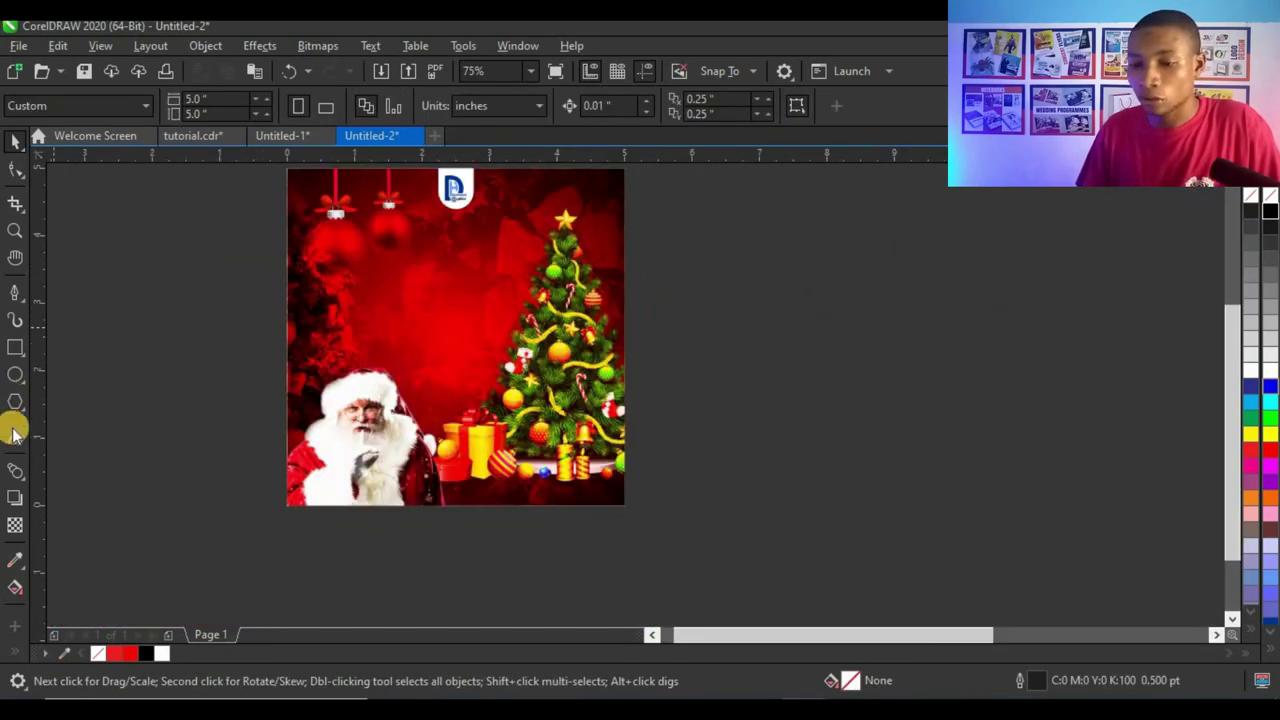
pyautogui.click(714, 326)
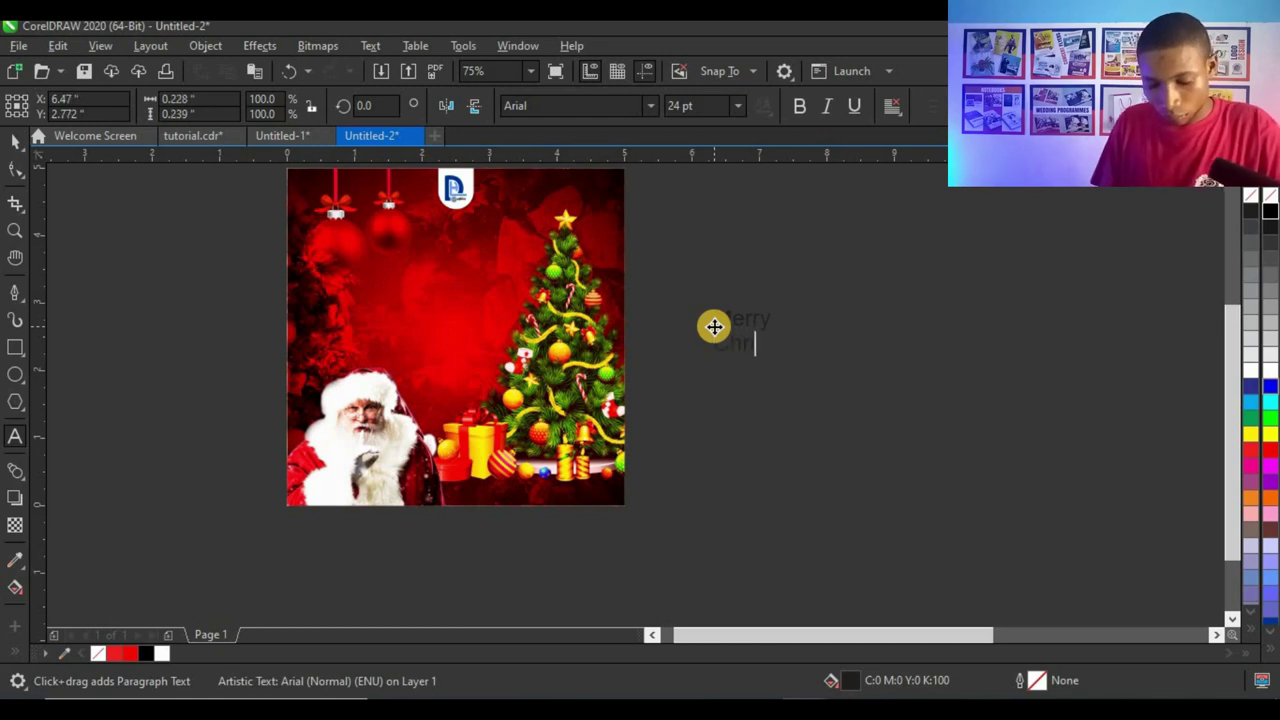
pyautogui.write('stmas')
pyautogui.press('Escape')
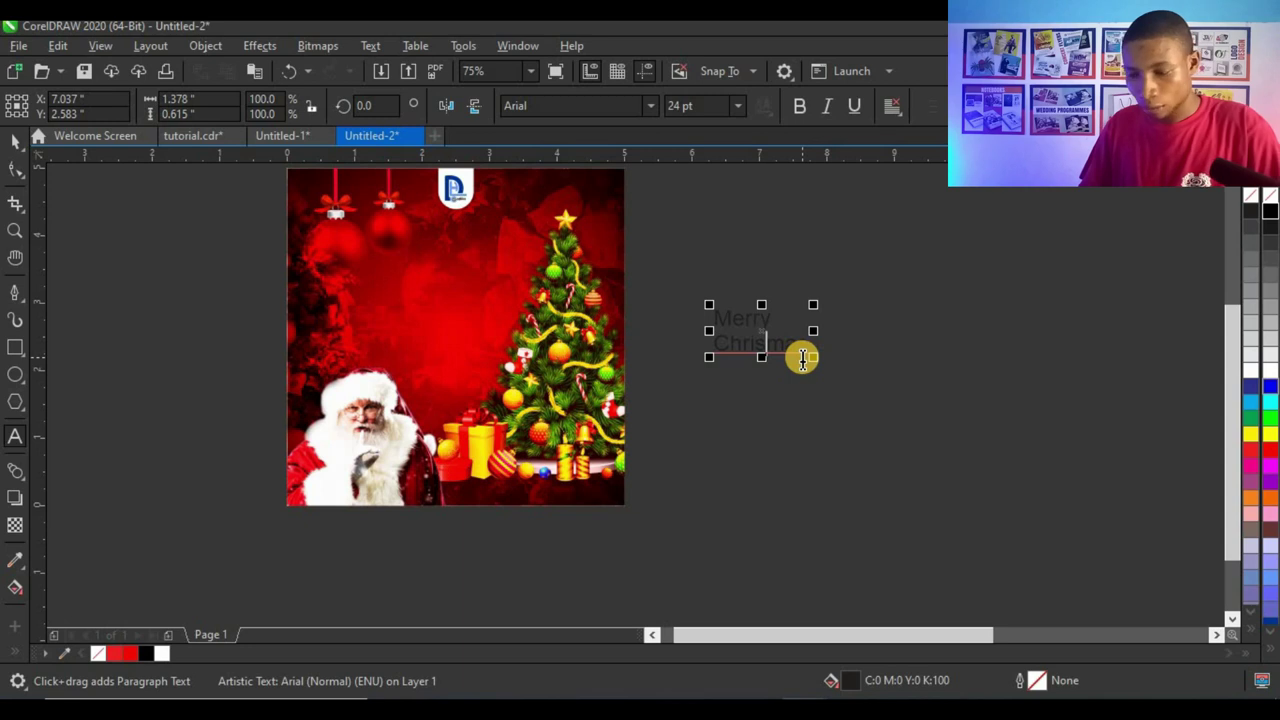
pyautogui.write('t')
pyautogui.click(12, 145)
pyautogui.doubleClick(785, 349)
pyautogui.click(15, 143)
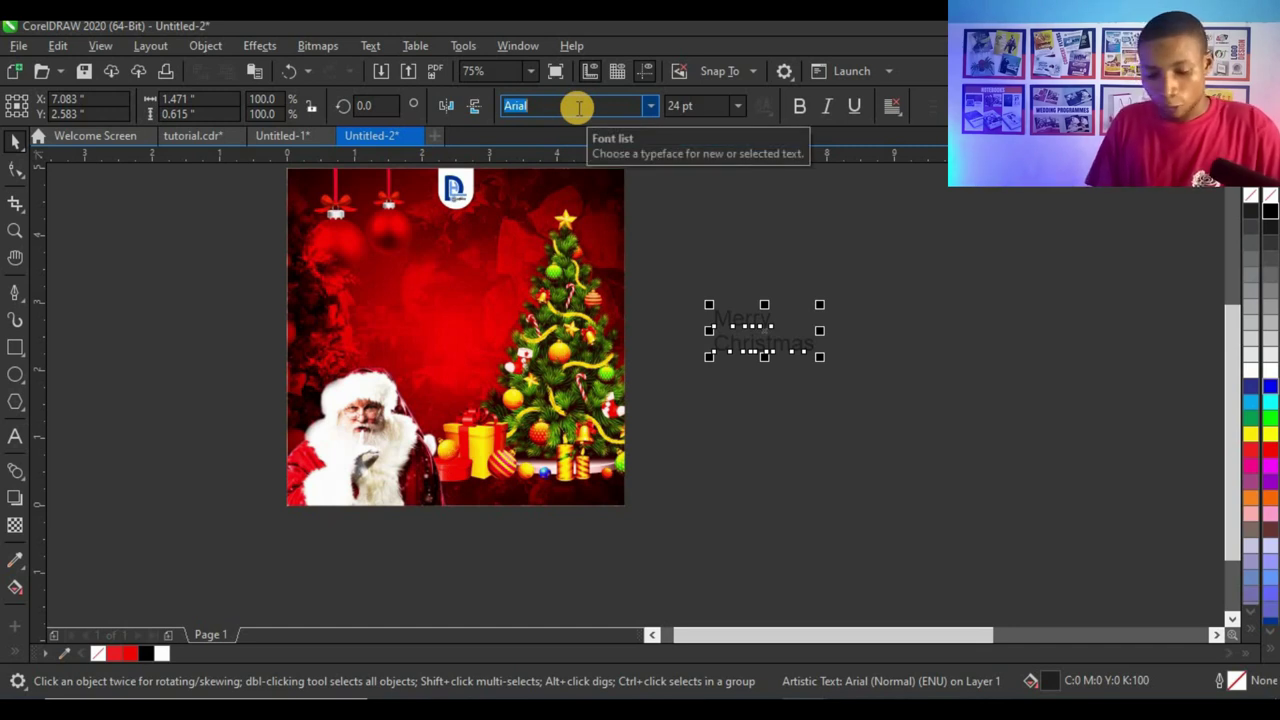
# Set the Merry Christmas text in the Fountain free font with centre alignment
pyautogui.press('BackSpace')
pyautogui.write('F')
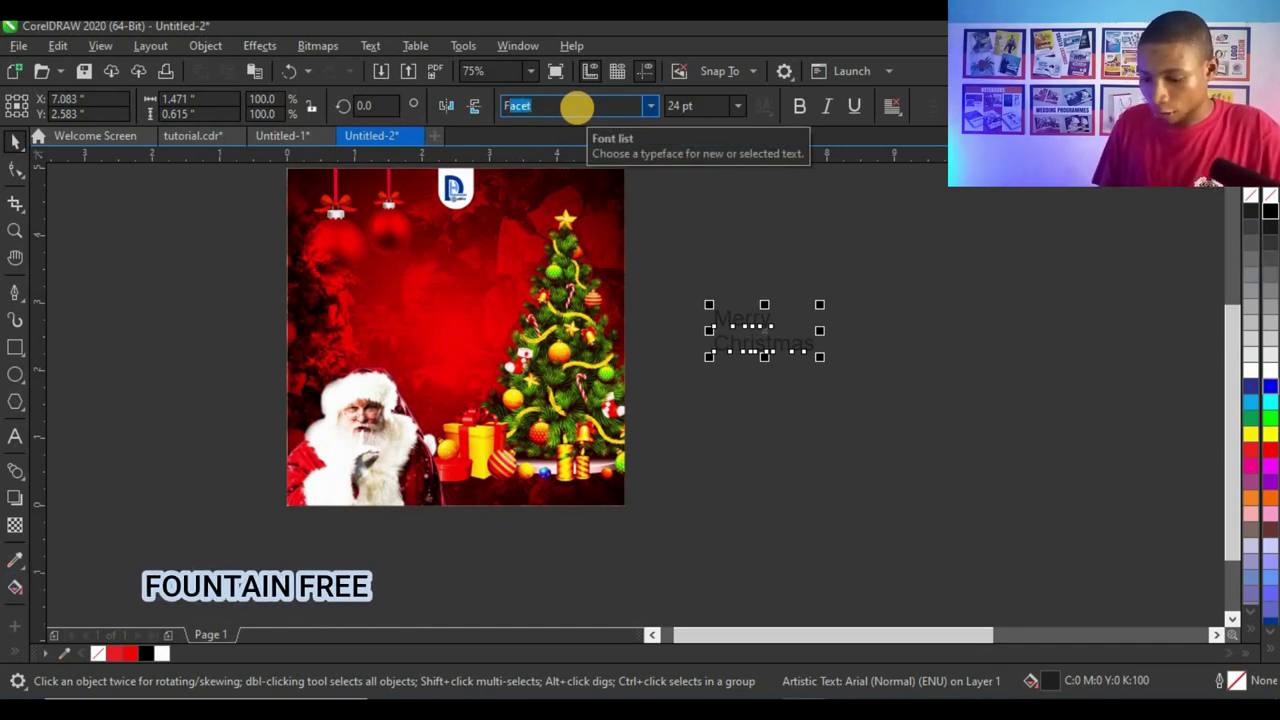
pyautogui.write('ountain free')
pyautogui.press('Return')
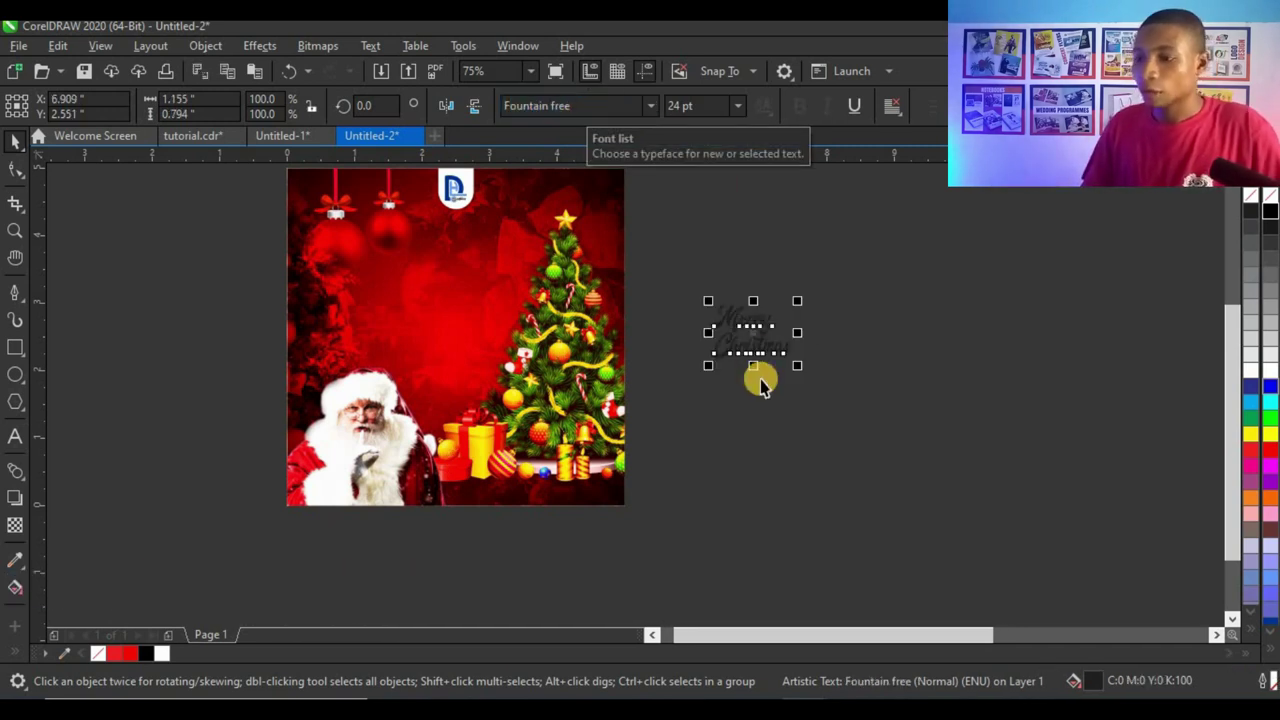
pyautogui.click(893, 115)
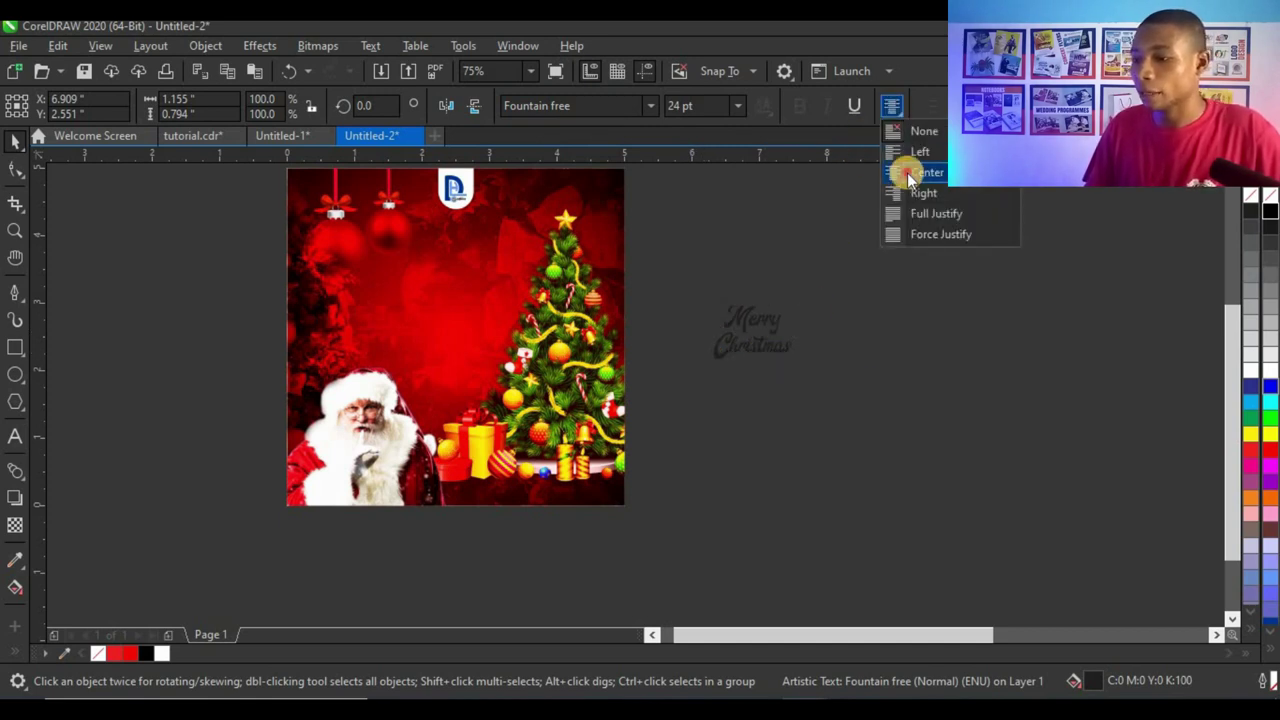
pyautogui.click(907, 172)
# Move the Merry Christmas text onto the flyer near X 2.03, Y 3.16 inches and tighten its line spacing
pyautogui.moveTo(464, 352); pyautogui.dragTo(398, 283)
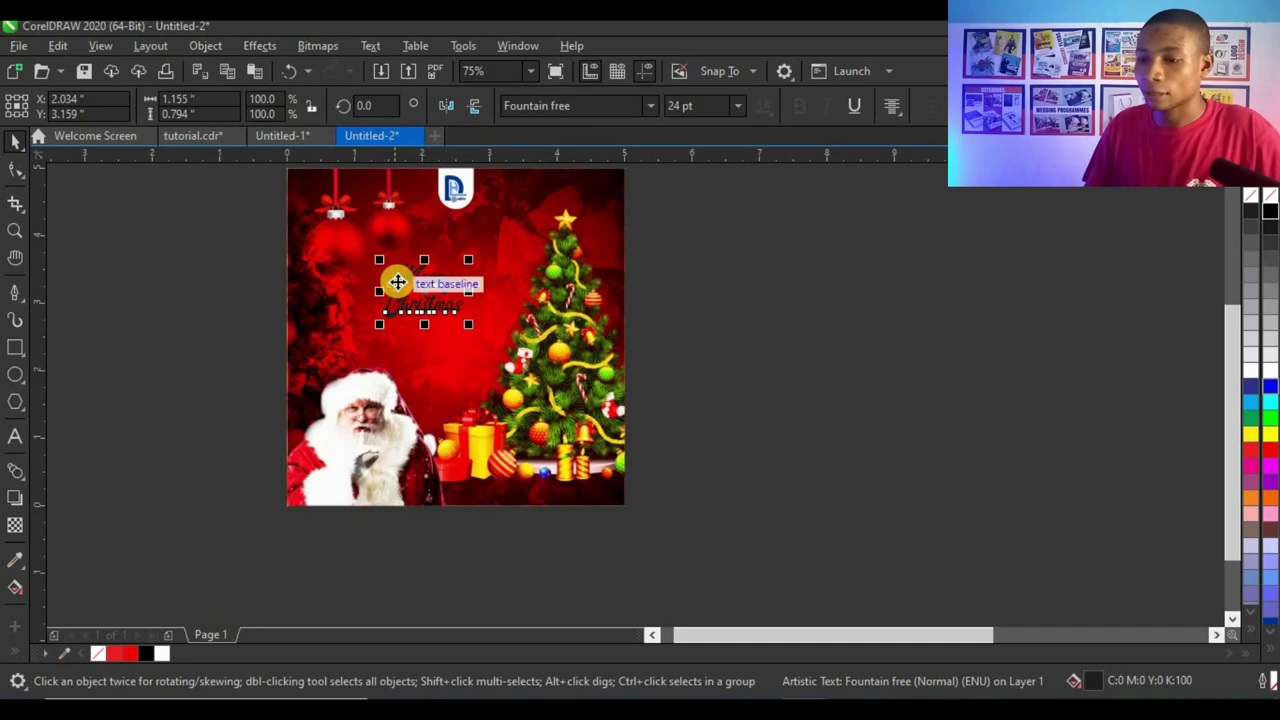
pyautogui.scroll(2, 398, 282)
pyautogui.click(15, 171)
pyautogui.moveTo(345, 445); pyautogui.dragTo(366, 363)
pyautogui.click(15, 141)
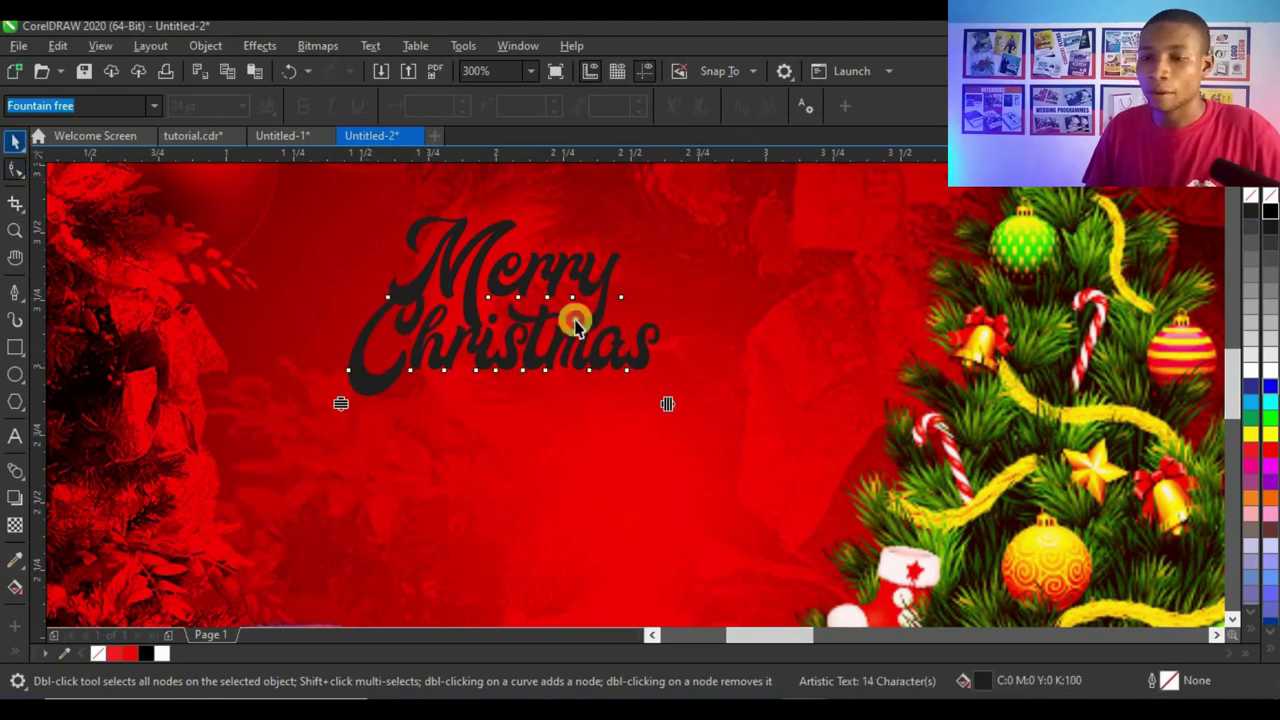
# Enlarge the Merry Christmas text to about 2.29 × 1.32 inches between the baubles and tree, and fill it white
pyautogui.scroll(-4, 531, 411)
pyautogui.moveTo(553, 435)
pyautogui.mouseDown()
pyautogui.moveTo(571, 456)
pyautogui.moveTo(531, 383)
pyautogui.moveTo(549, 426)
pyautogui.mouseUp()
pyautogui.hotkey('ctrl', 'z')
pyautogui.click(505, 411)
pyautogui.scroll(2, 527, 418)
pyautogui.click(1230, 376)
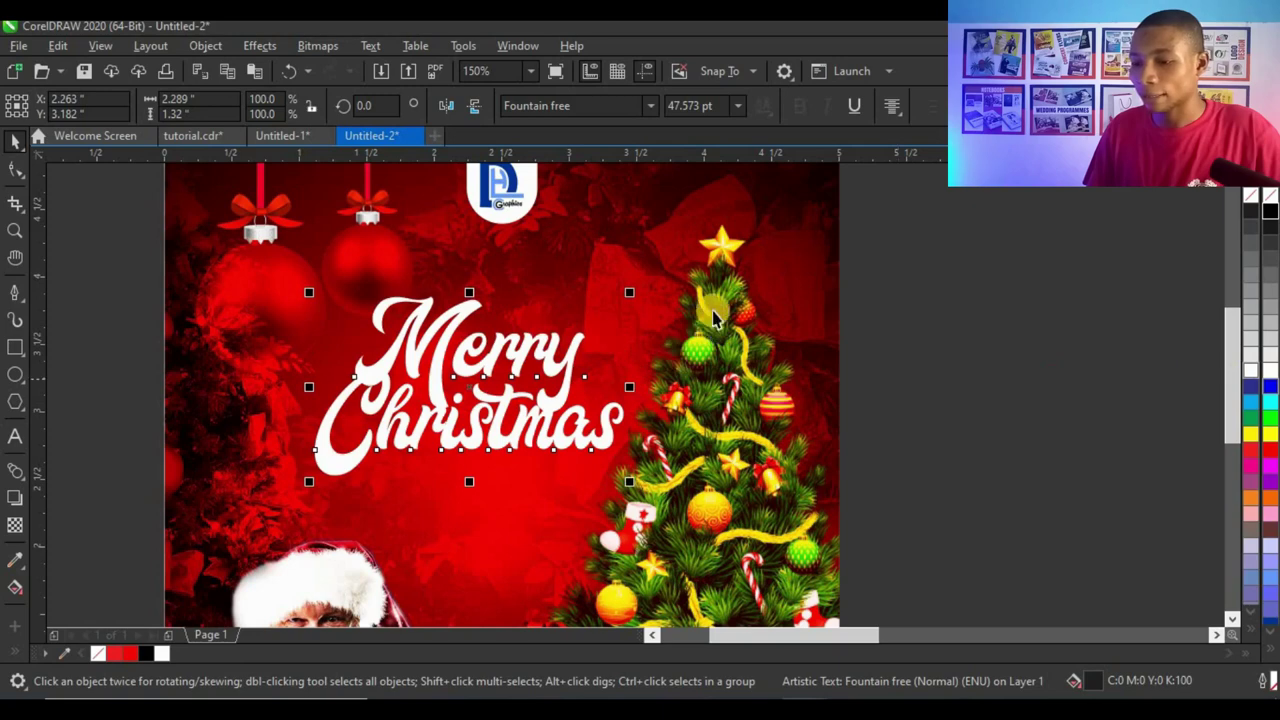
# Centre the Merry Christmas text horizontally on the flyer background and deselect everything
pyautogui.hotkey('ctrl', 'a')
pyautogui.scroll(-4, 722, 370)
pyautogui.click(721, 368)
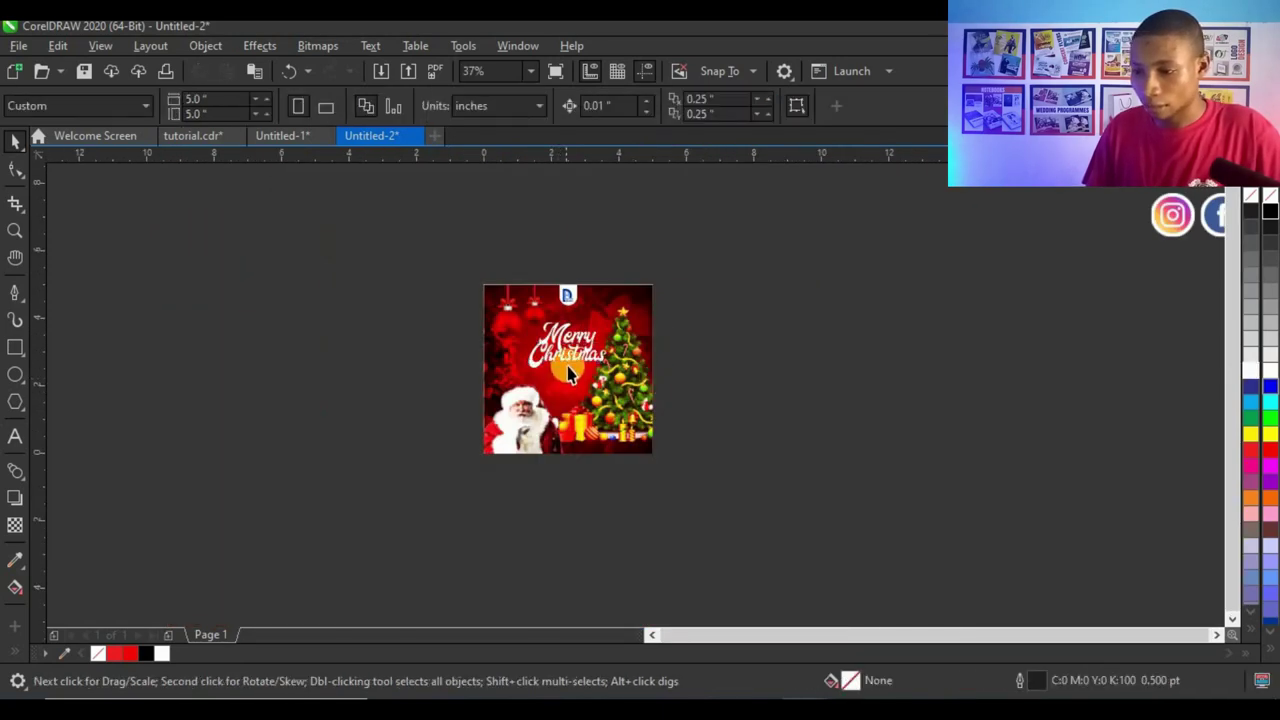
# Reposition the Merry Christmas text between the baubles and the tree at about X 2.29, Y 3.12 inches
pyautogui.scroll(1, 568, 368)
pyautogui.moveTo(592, 352); pyautogui.dragTo(588, 325)
pyautogui.scroll(4, 588, 325)
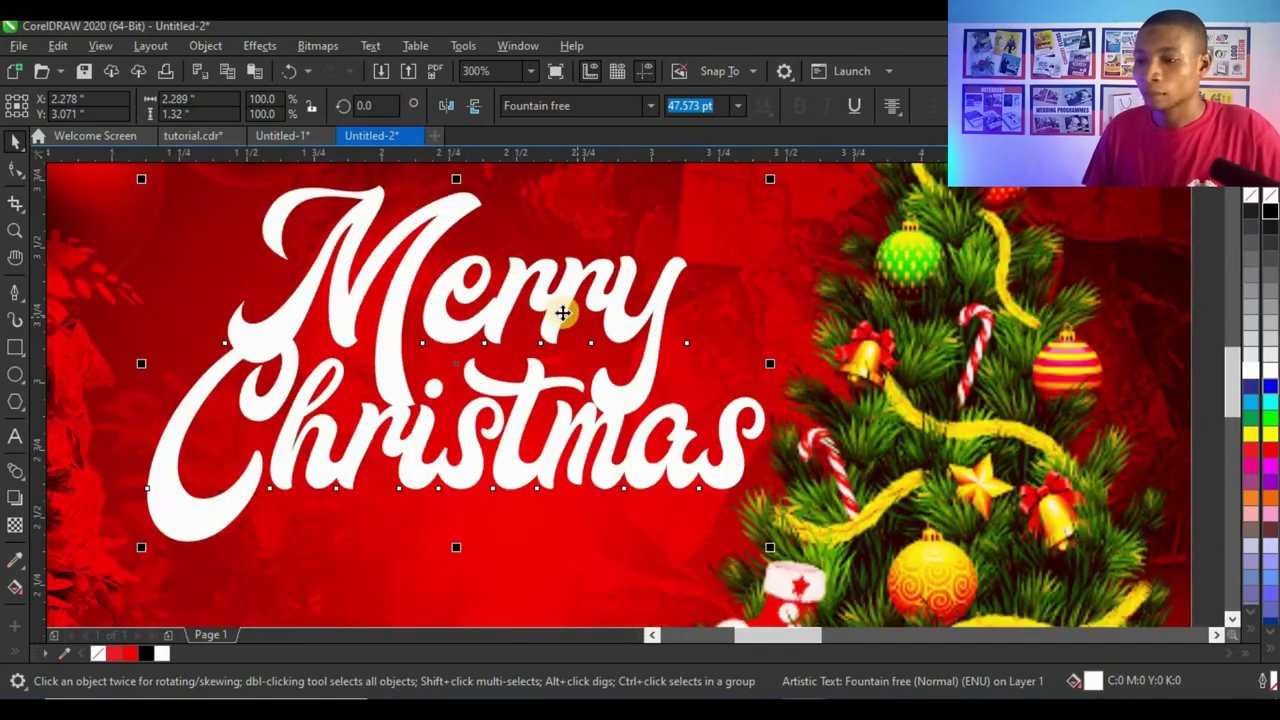
pyautogui.scroll(-4, 563, 313)
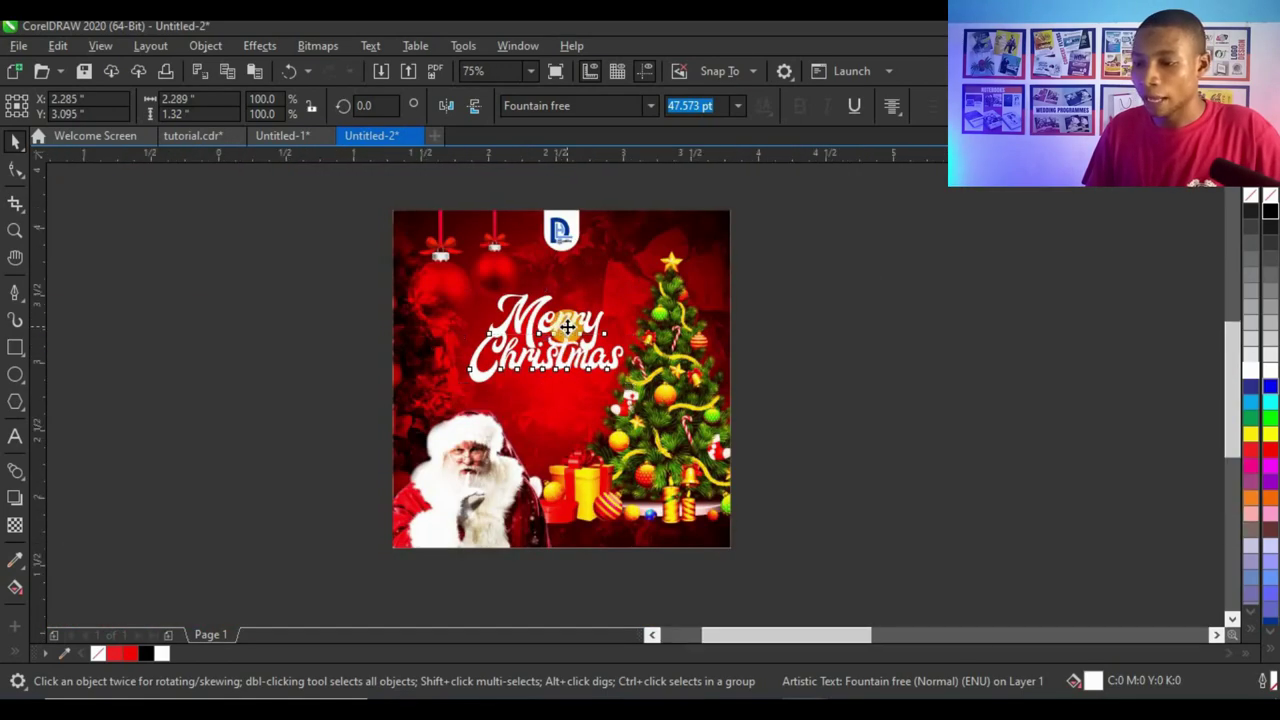
pyautogui.scroll(2, 567, 315)
pyautogui.moveTo(567, 315); pyautogui.dragTo(567, 321)
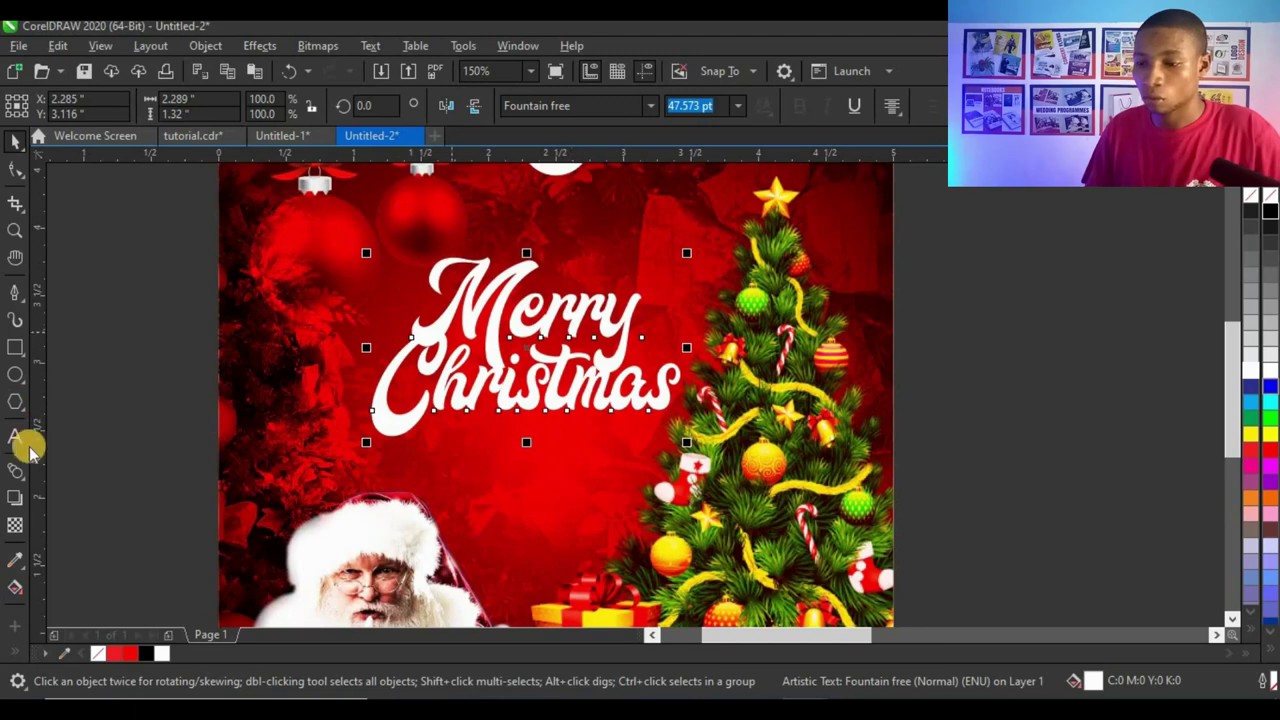
# Add a drop shadow falling slightly down and left from the Merry Christmas text, set its opacity to 81, and deselect
pyautogui.click(17, 496)
pyautogui.scroll(2, 545, 410)
pyautogui.moveTo(512, 297); pyautogui.dragTo(443, 488)
pyautogui.scroll(-2, 515, 400)
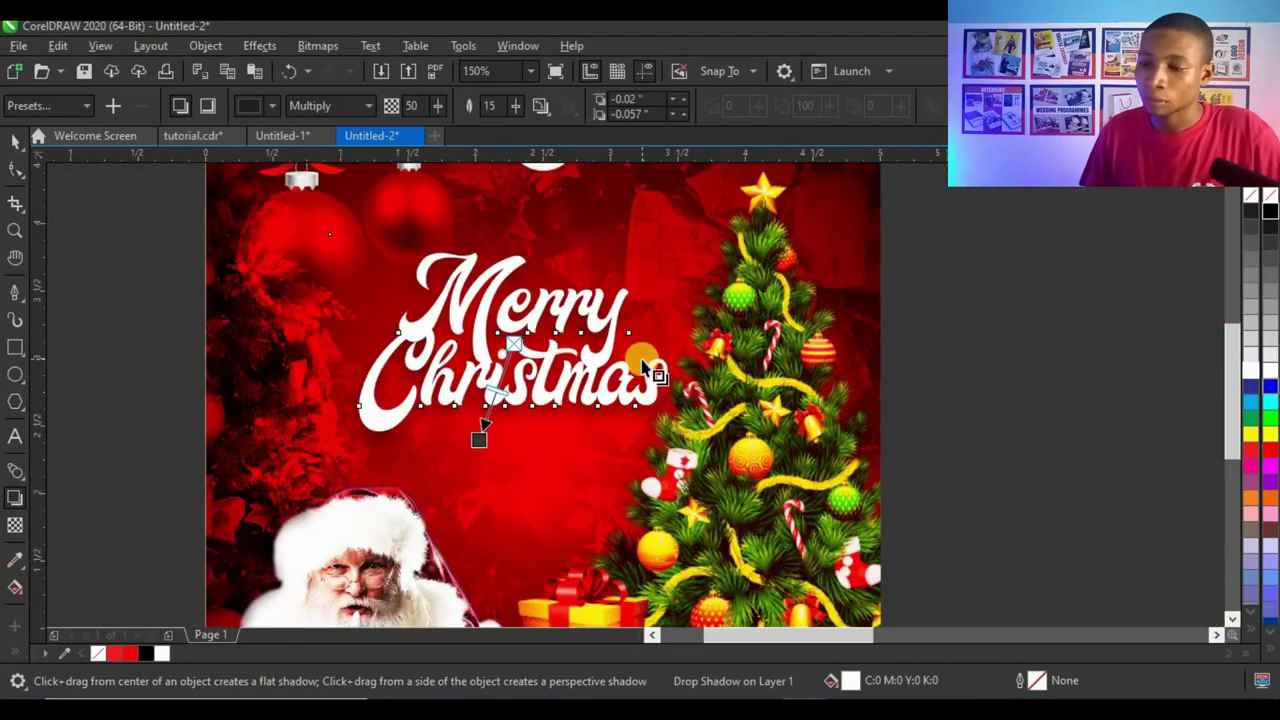
pyautogui.moveTo(451, 103)
pyautogui.mouseDown()
pyautogui.moveTo(541, 117)
pyautogui.moveTo(429, 114)
pyautogui.moveTo(443, 117)
pyautogui.mouseUp()
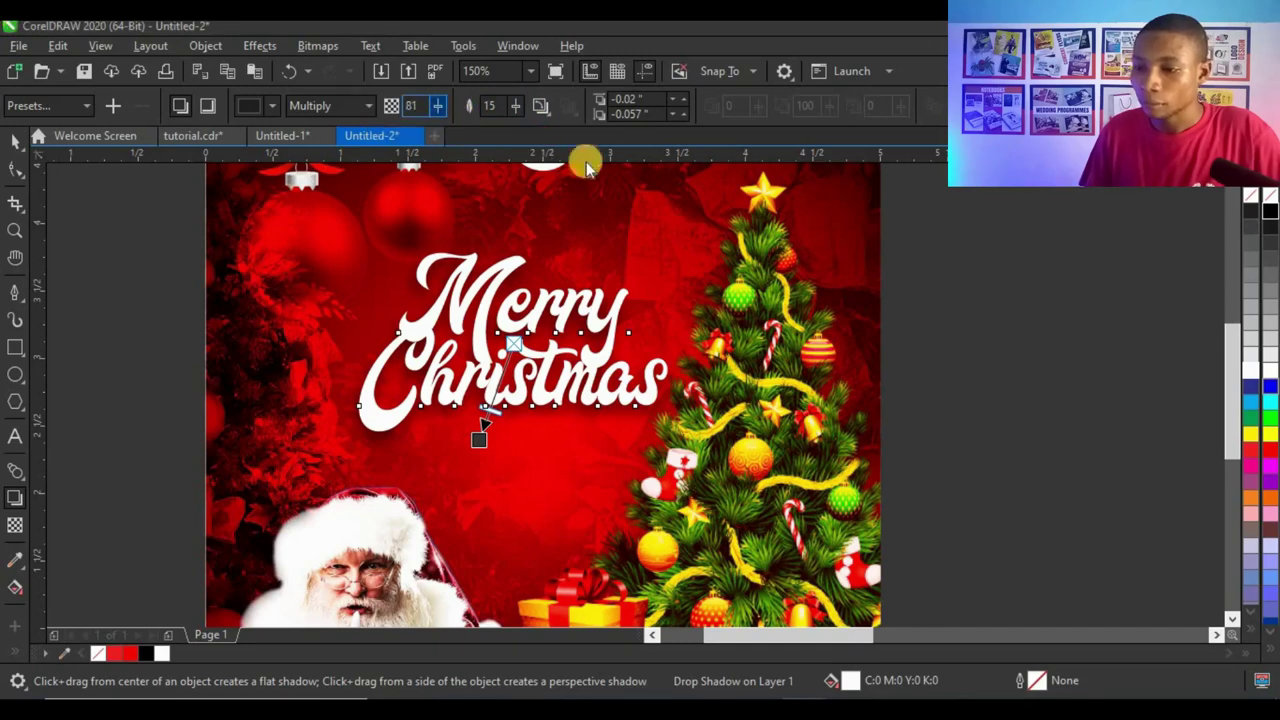
pyautogui.click(15, 141)
pyautogui.scroll(-2, 574, 334)
pyautogui.click(750, 331)
pyautogui.press('space')
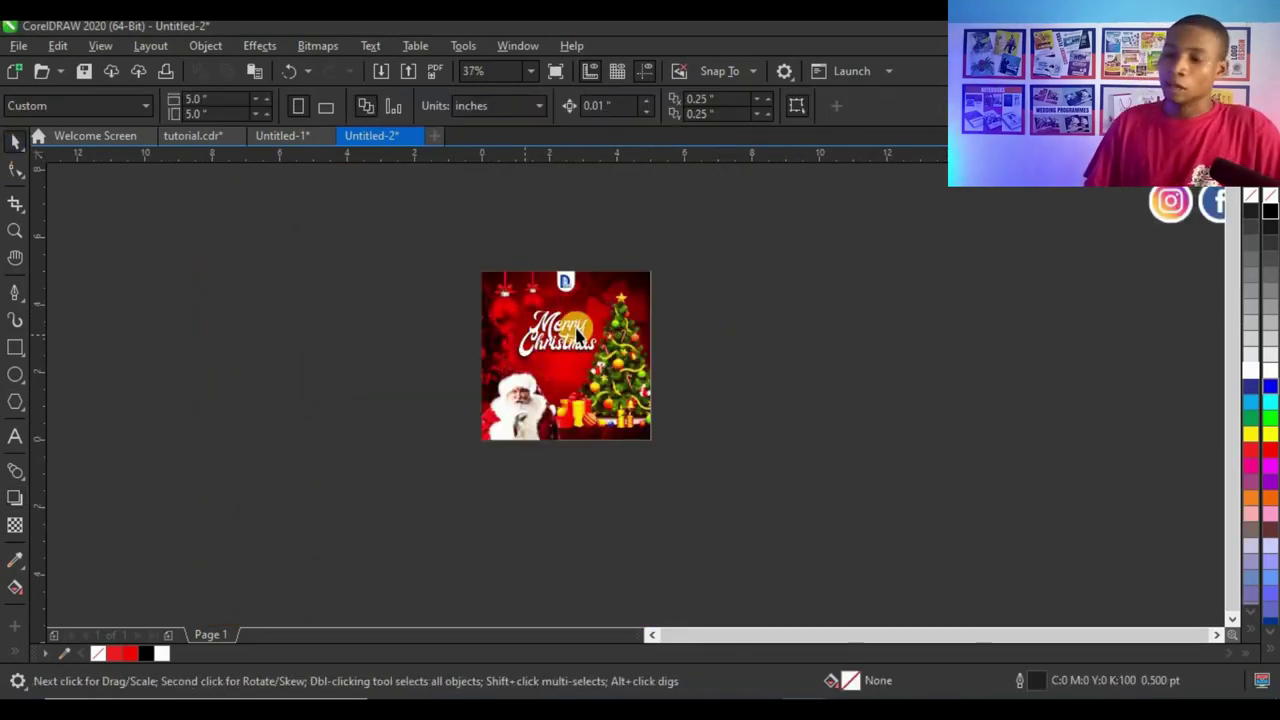
# Add the artistic text "from us all" on the empty area beside the flyer and change it to uppercase
pyautogui.scroll(1, 581, 328)
pyautogui.scroll(-1, 533, 322)
pyautogui.scroll(2, 557, 334)
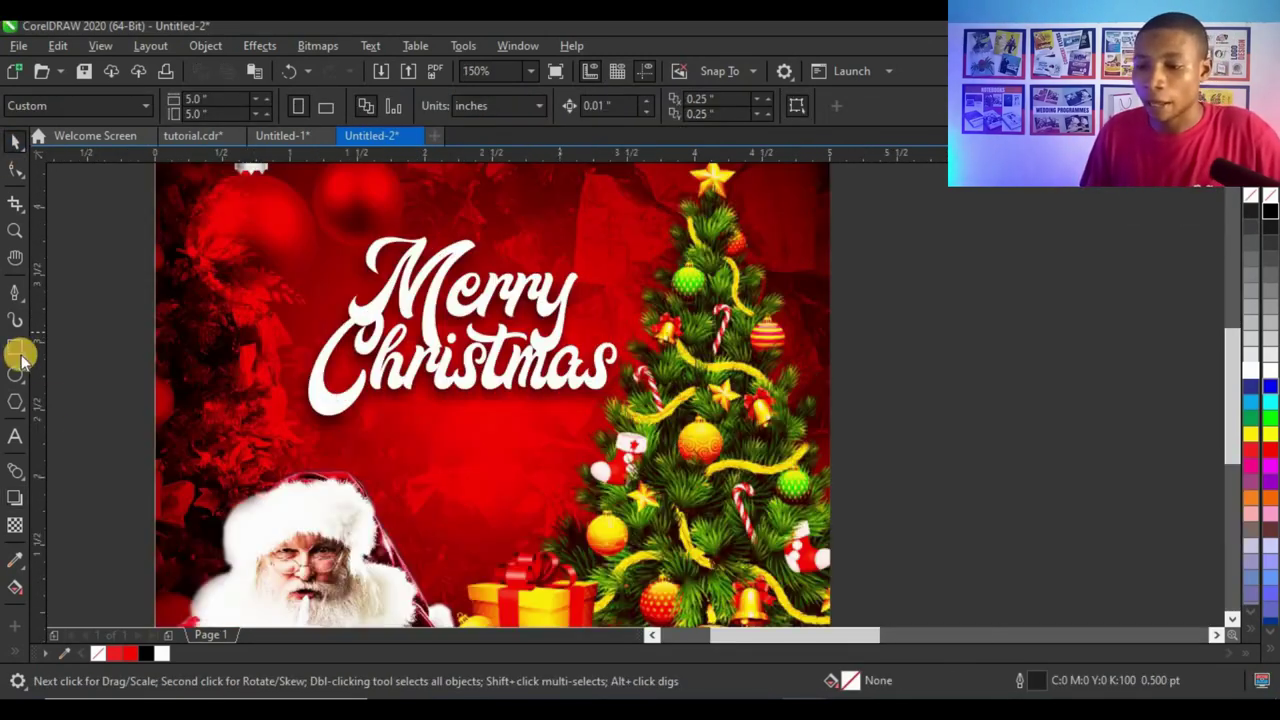
pyautogui.click(14, 437)
pyautogui.click(945, 384)
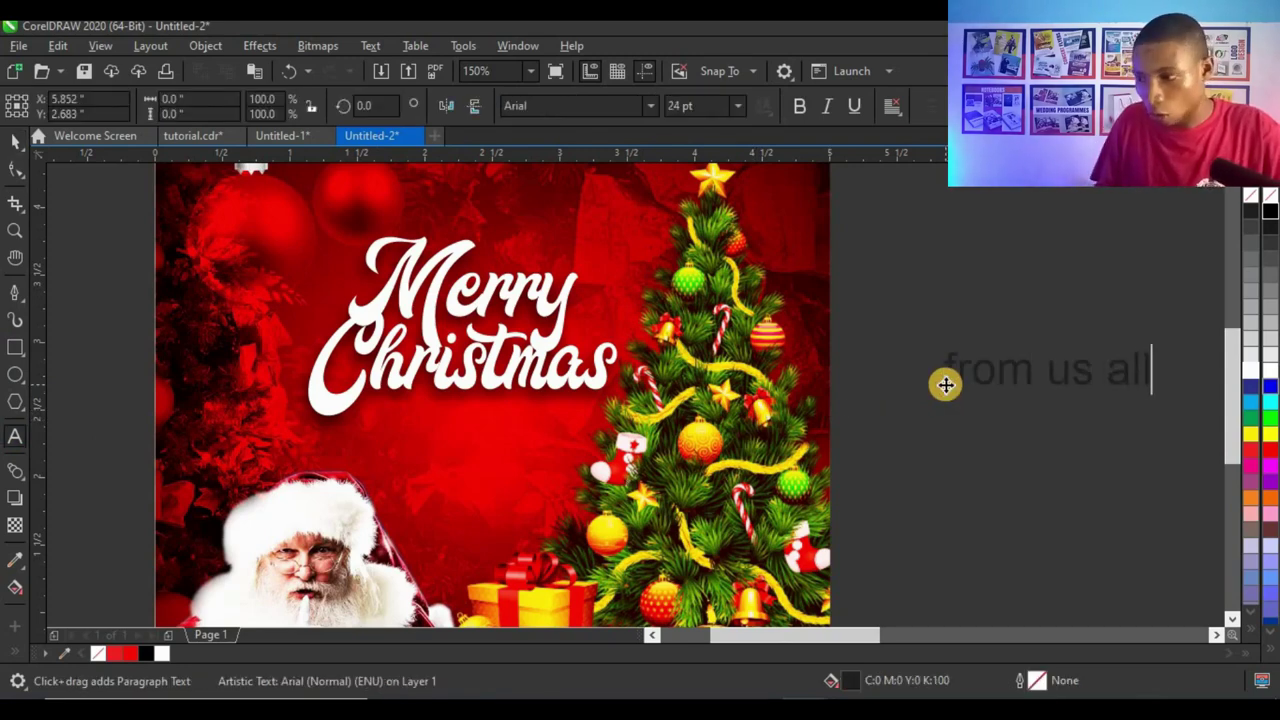
pyautogui.write('from us all')
pyautogui.click(14, 145)
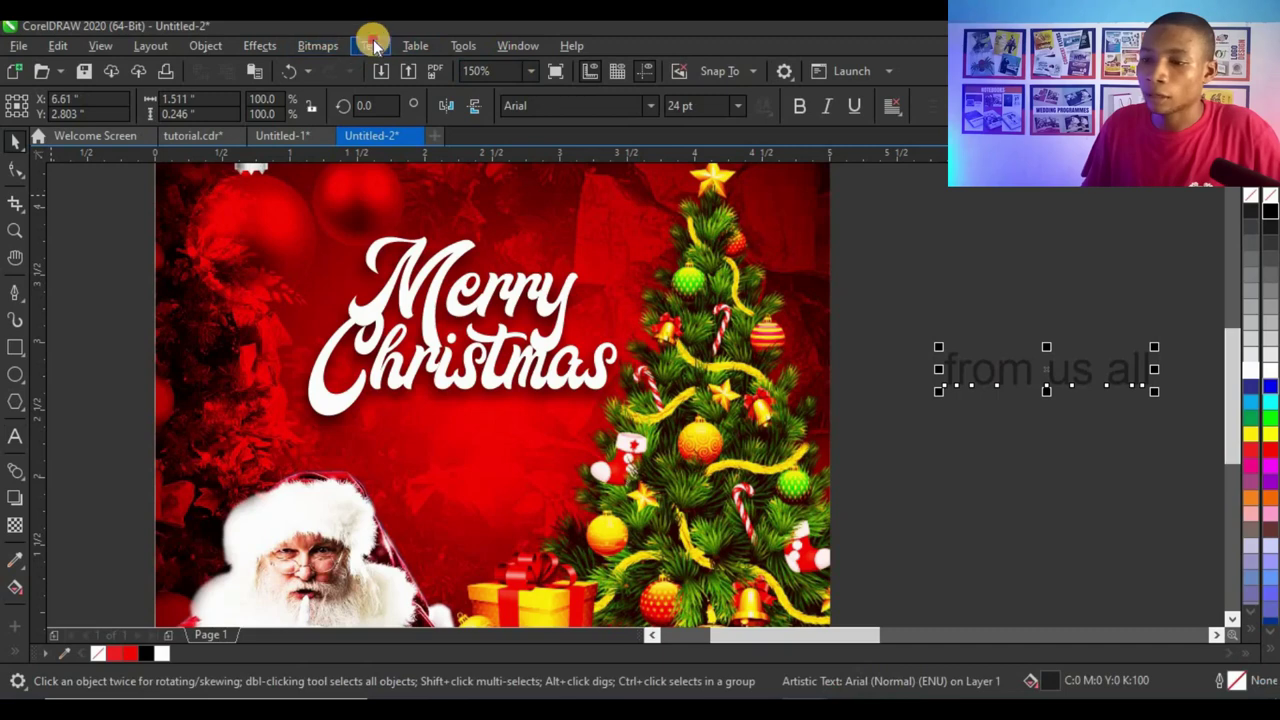
pyautogui.click(370, 45)
pyautogui.press('Escape')
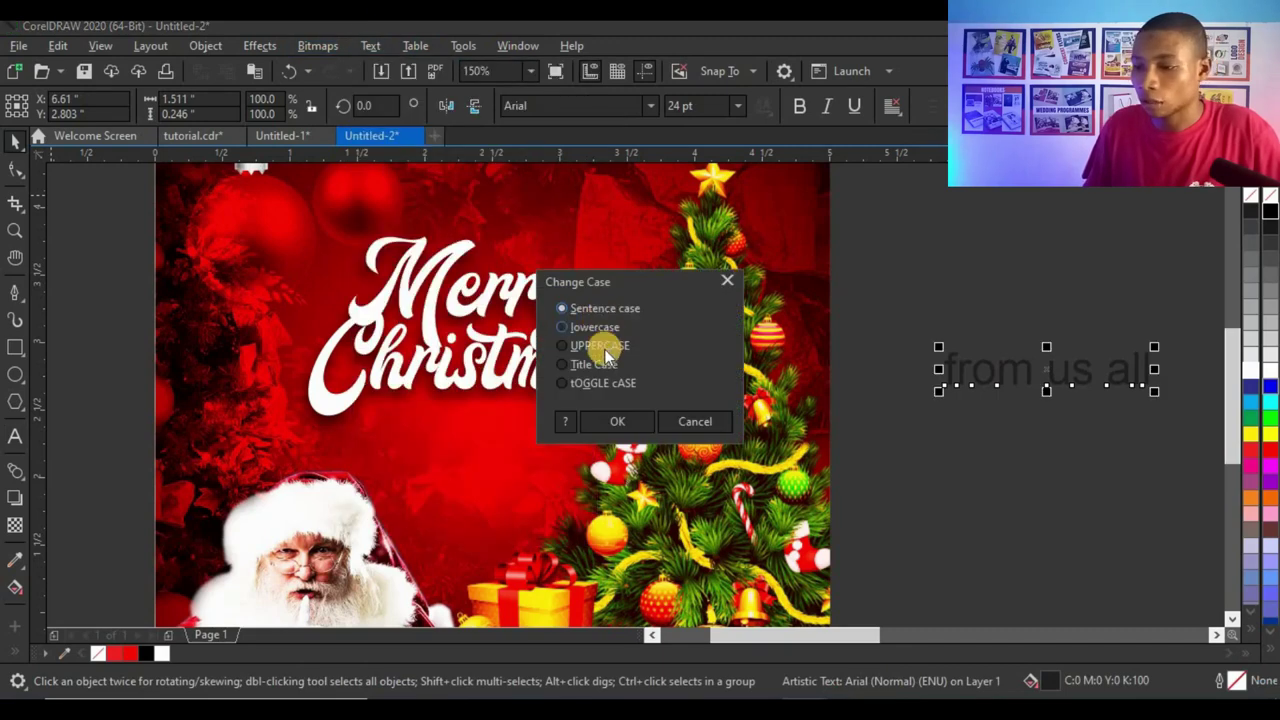
pyautogui.click(621, 421)
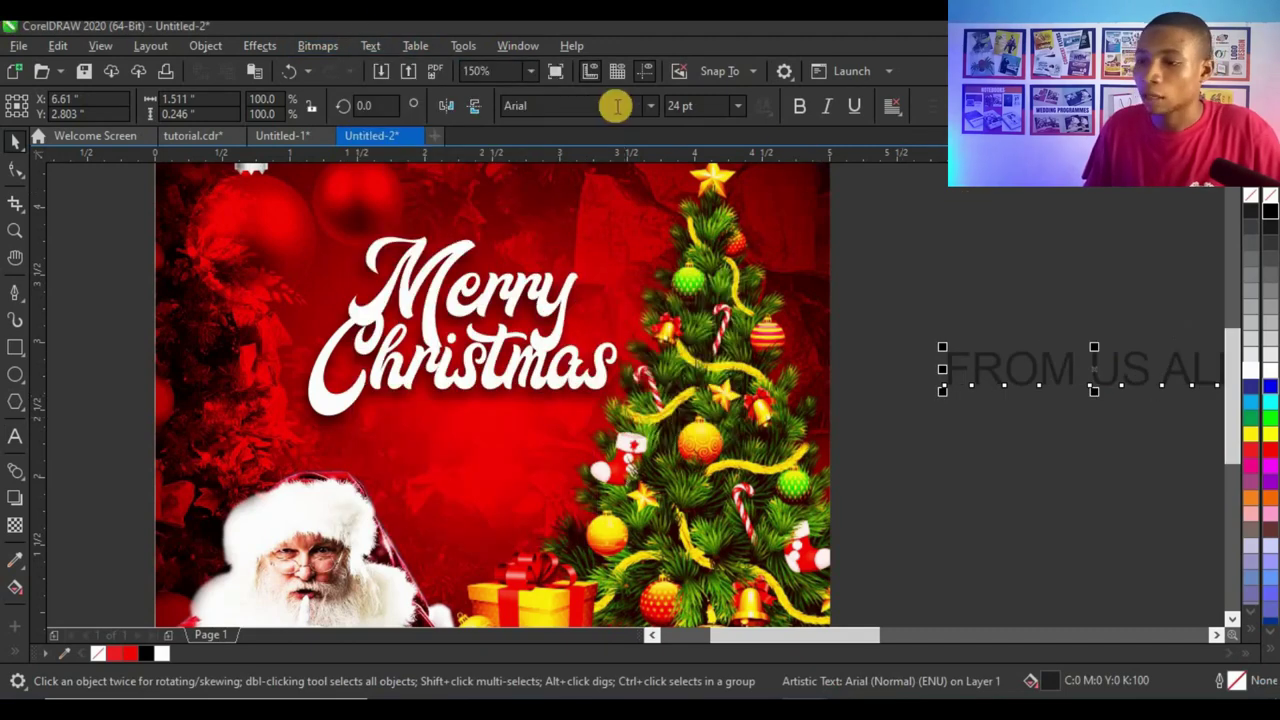
# Set the FROM US ALL text in the Futura Md BT font
pyautogui.write('Fu')
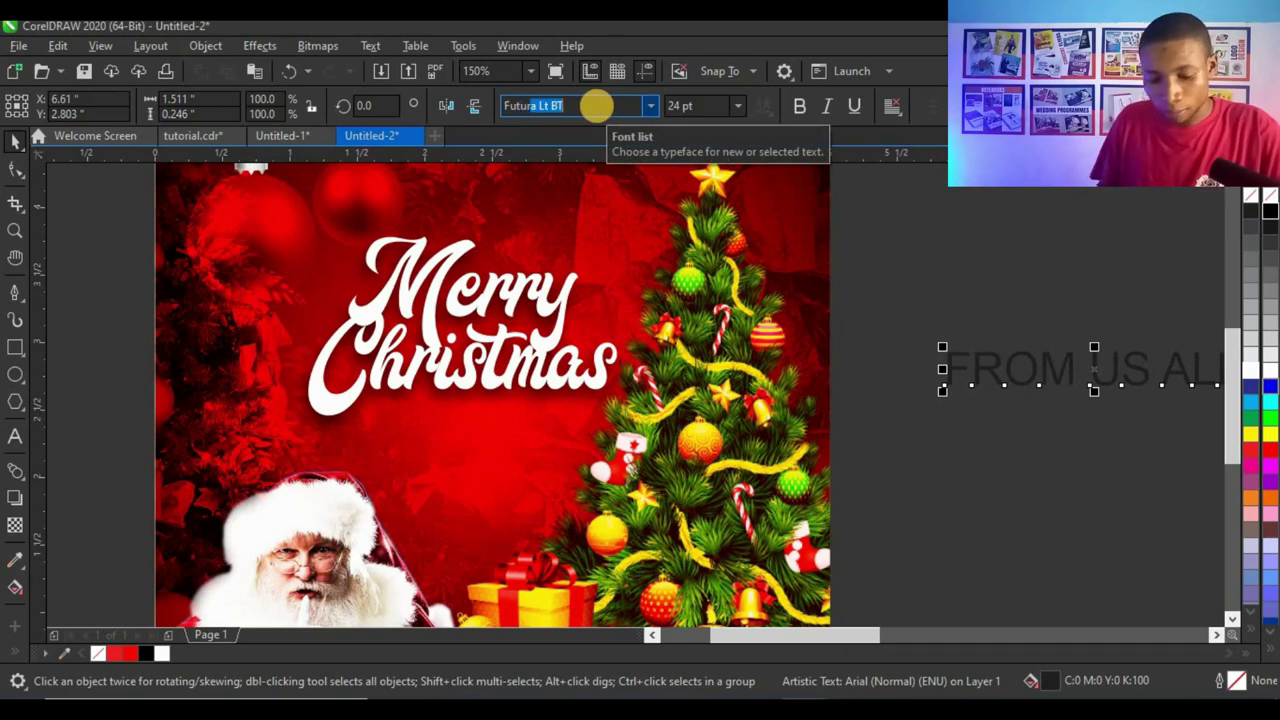
pyautogui.write('tur')
pyautogui.press('Return')
pyautogui.click(651, 107)
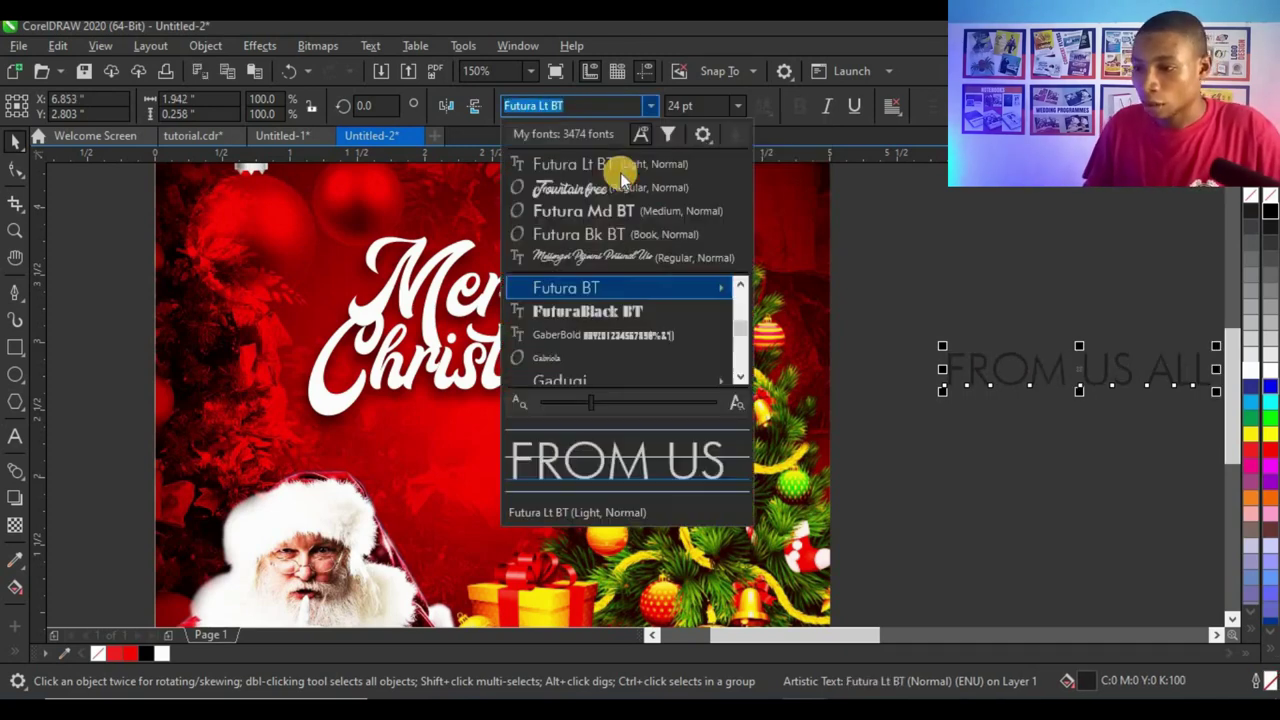
pyautogui.click(1059, 377)
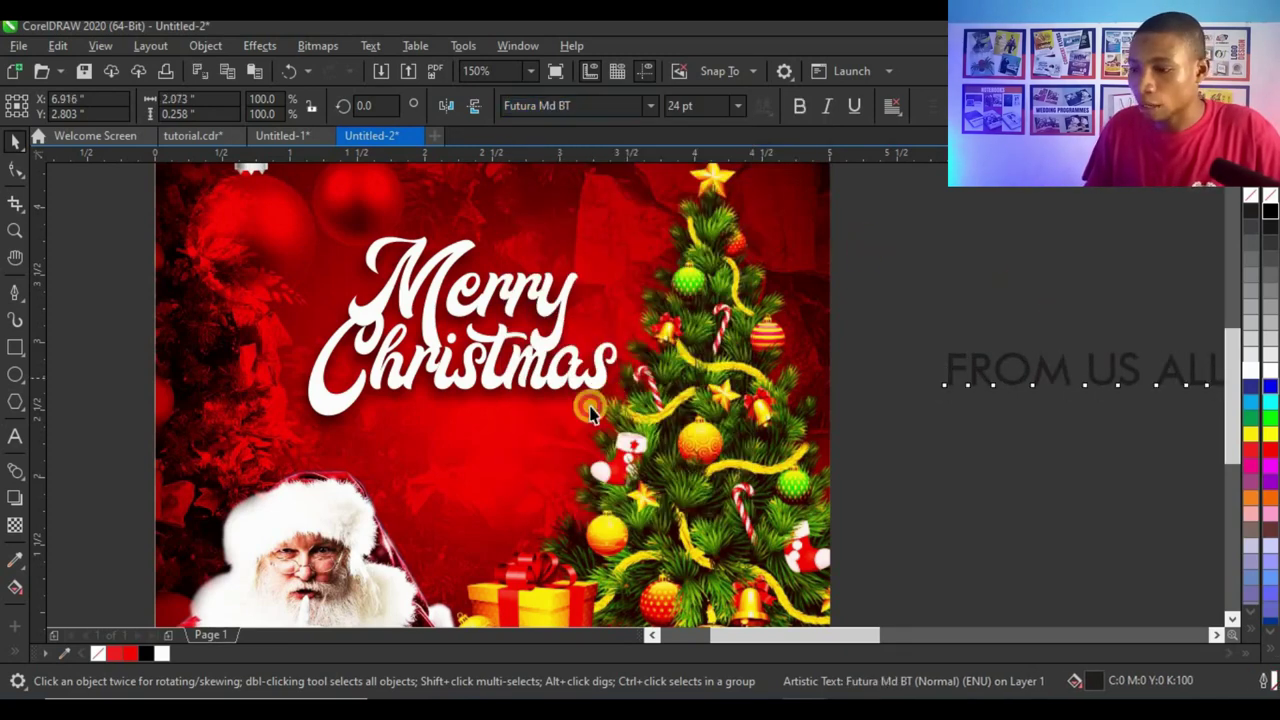
# Place FROM US ALL beneath the Merry Christmas lettering, make it bold and shrink it to about 1.32 × 0.15 inches
pyautogui.click(1003, 374)
pyautogui.moveTo(1027, 372); pyautogui.dragTo(456, 421)
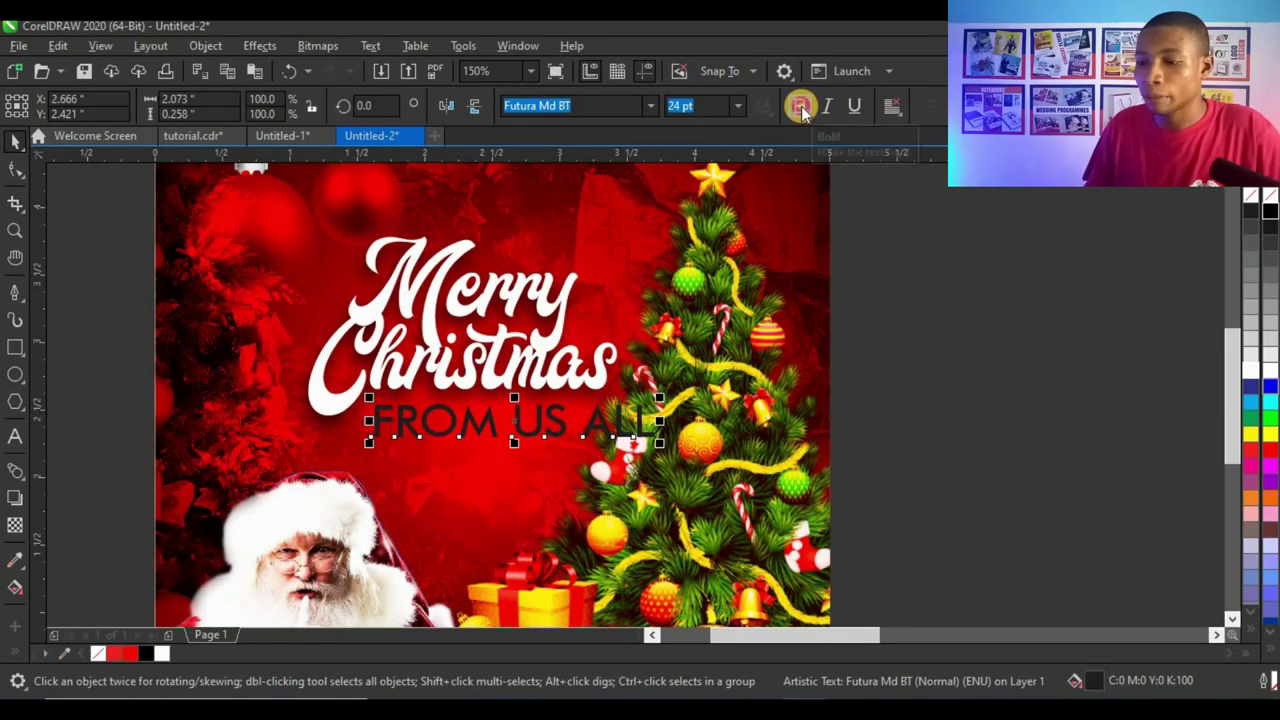
pyautogui.click(800, 106)
pyautogui.moveTo(679, 447); pyautogui.dragTo(533, 438)
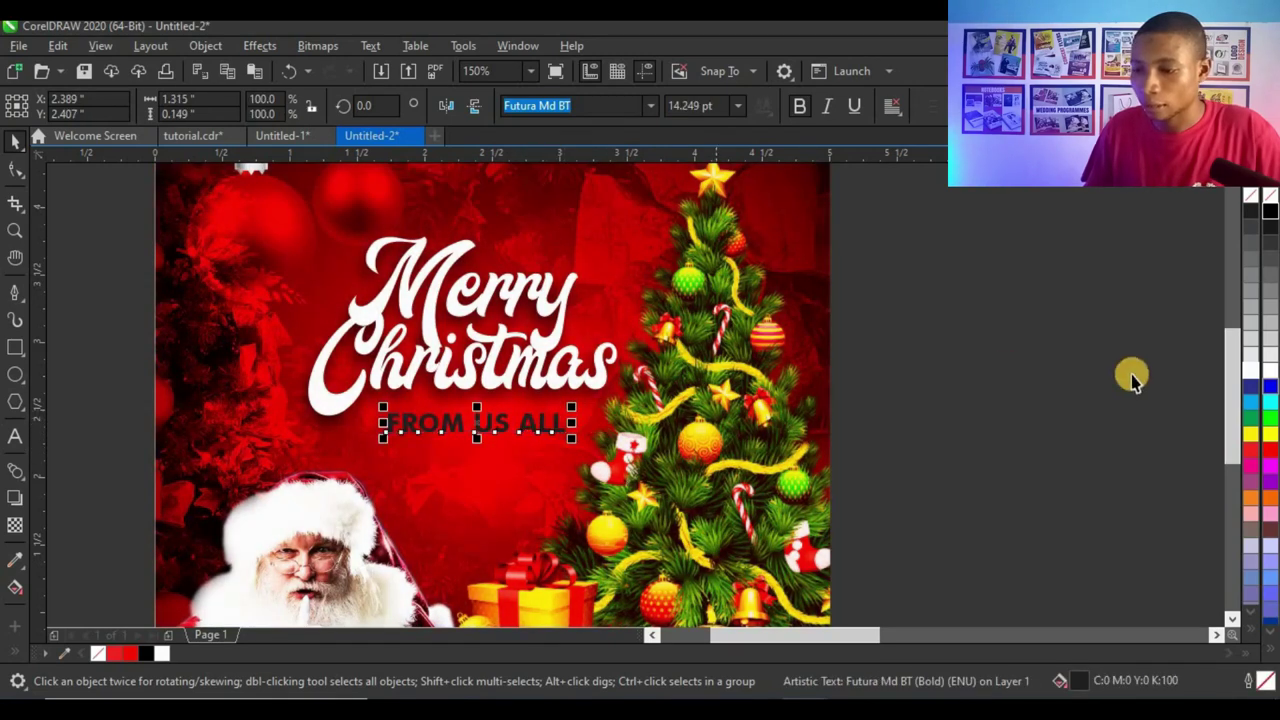
# Fill the FROM US ALL text white and shift it slightly to about X 2.37, Y 2.42 inches
pyautogui.click(1250, 371)
pyautogui.scroll(-2, 796, 367)
pyautogui.click(977, 354)
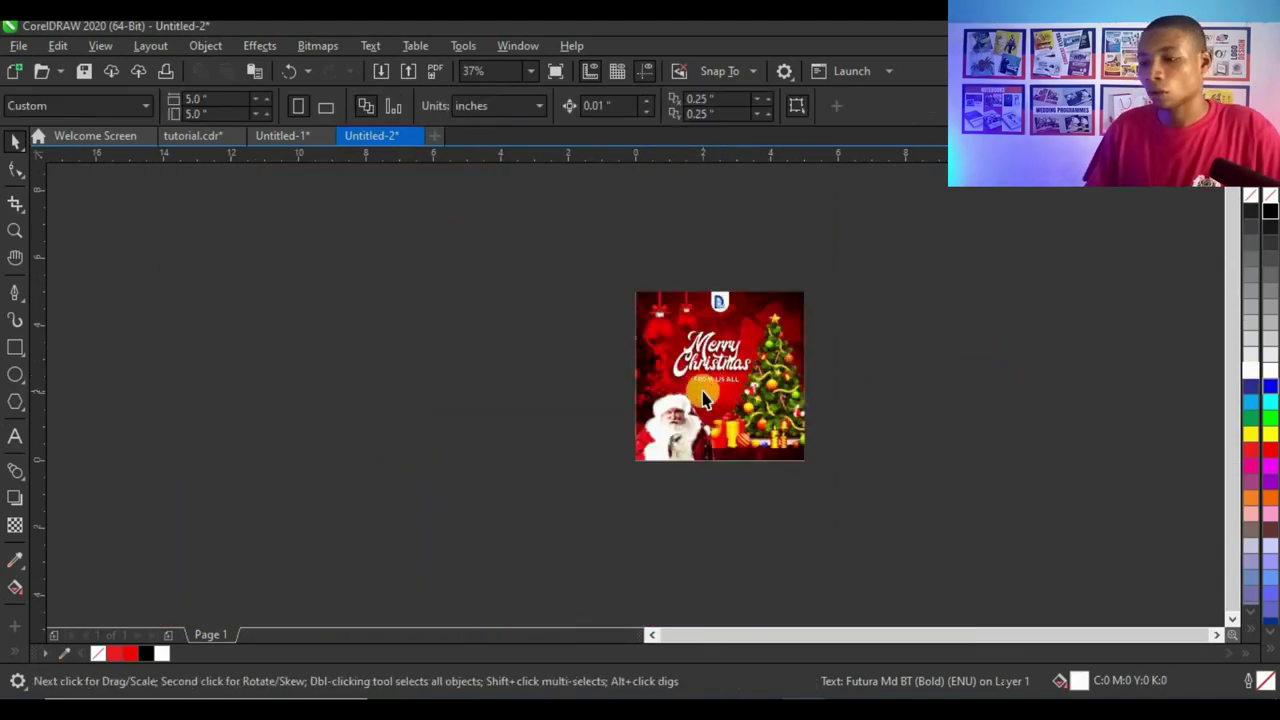
pyautogui.scroll(3, 703, 392)
pyautogui.scroll(2, 787, 355)
pyautogui.click(802, 330)
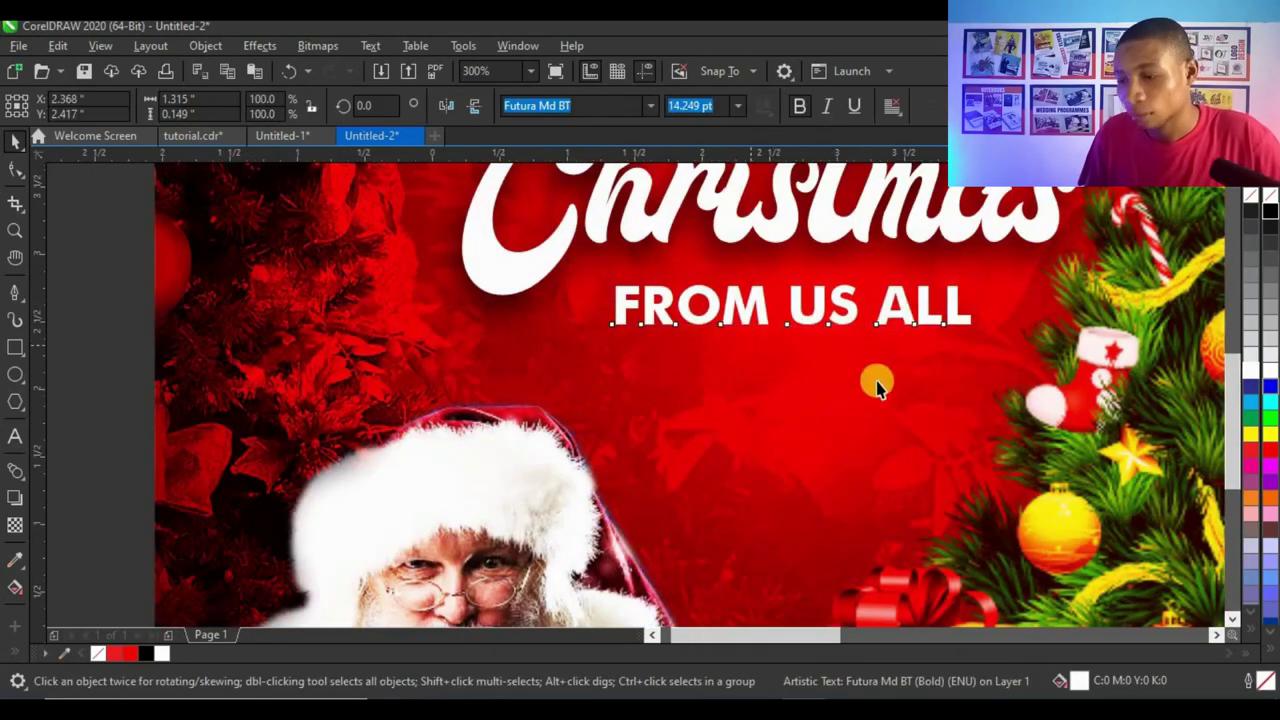
pyautogui.scroll(-2, 877, 383)
pyautogui.click(1017, 350)
pyautogui.scroll(-2, 1017, 350)
pyautogui.scroll(3, 644, 347)
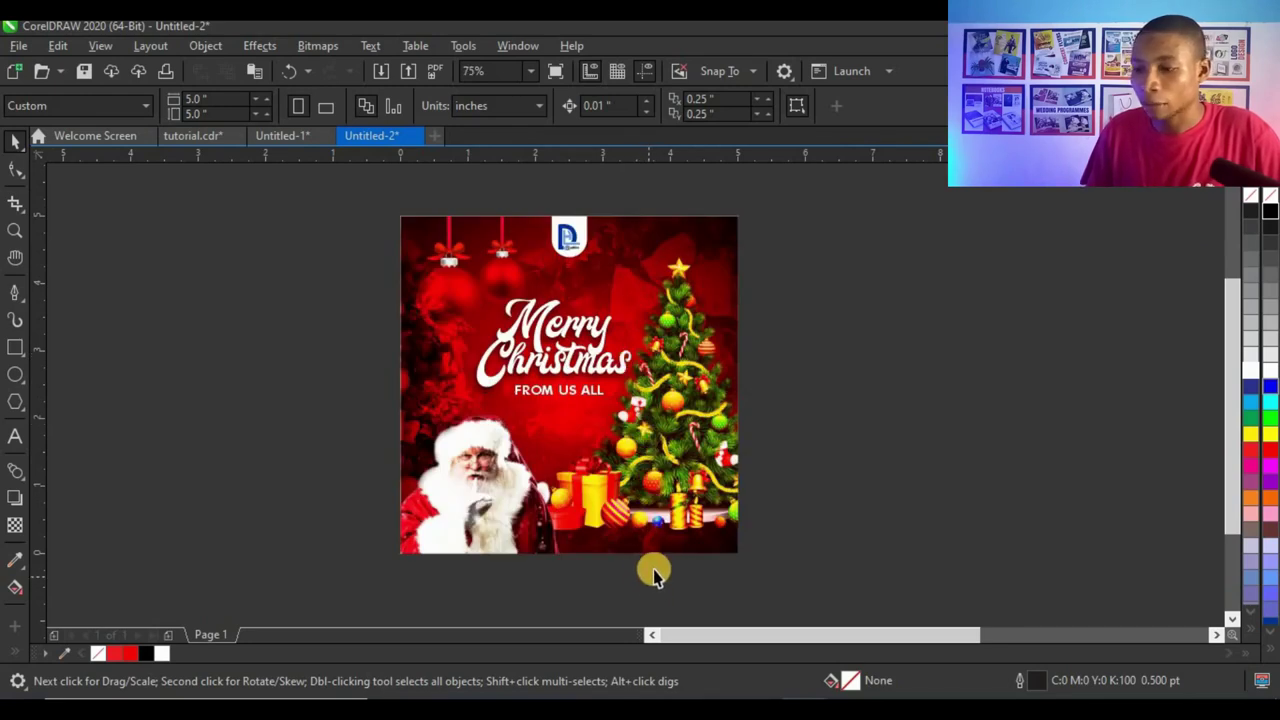
# Draw a rectangle about 2.54 × 0.28 inches in the flyer's lower-right corner, filled white with no outline
pyautogui.scroll(1, 680, 555)
pyautogui.click(15, 347)
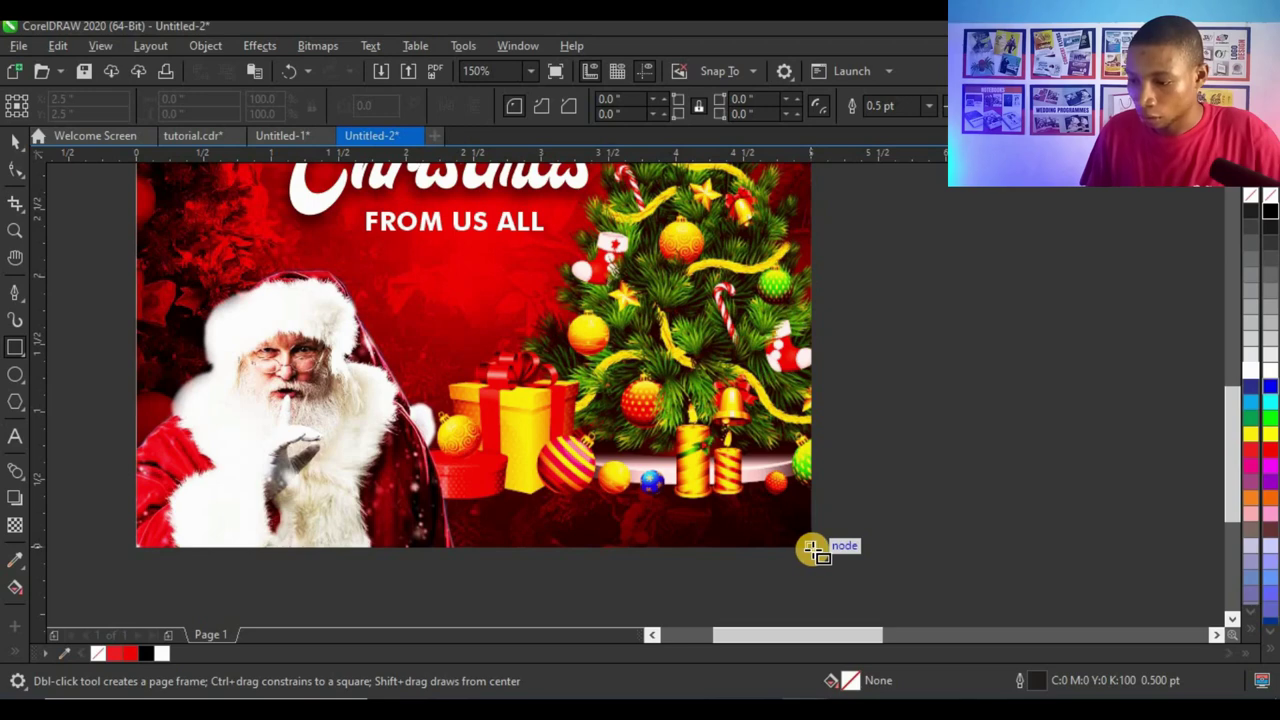
pyautogui.moveTo(812, 548); pyautogui.dragTo(462, 505)
pyautogui.click(15, 141)
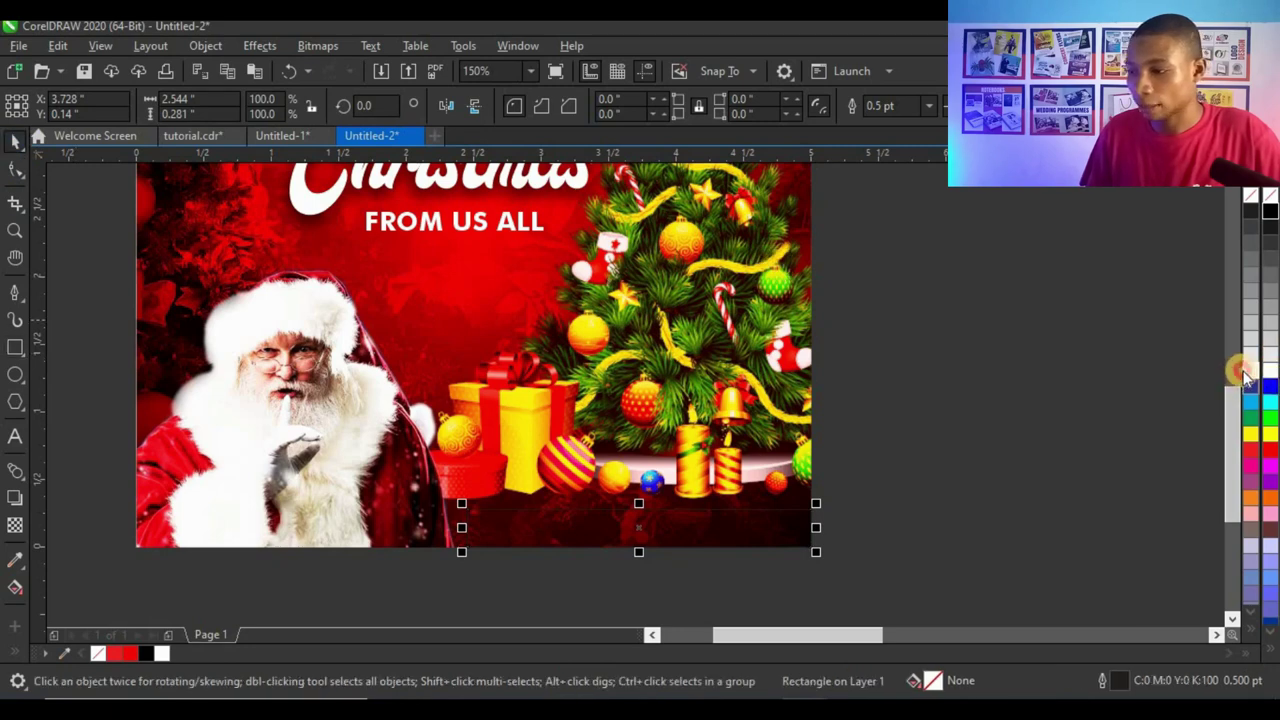
pyautogui.click(1254, 374)
pyautogui.rightClick(1249, 197)
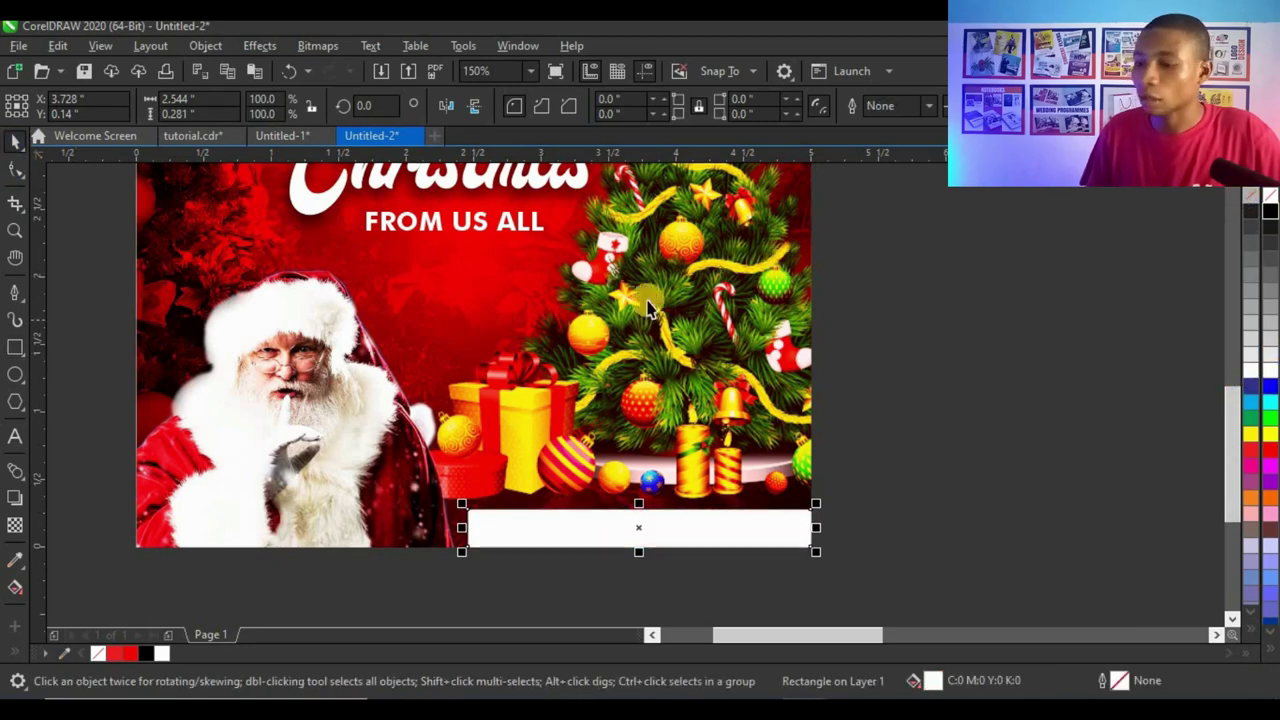
# Convert the white rectangle to curves and move its upper-left node about 0.25 inch inward to slant that end
pyautogui.hotkey('ctrl', 'q')
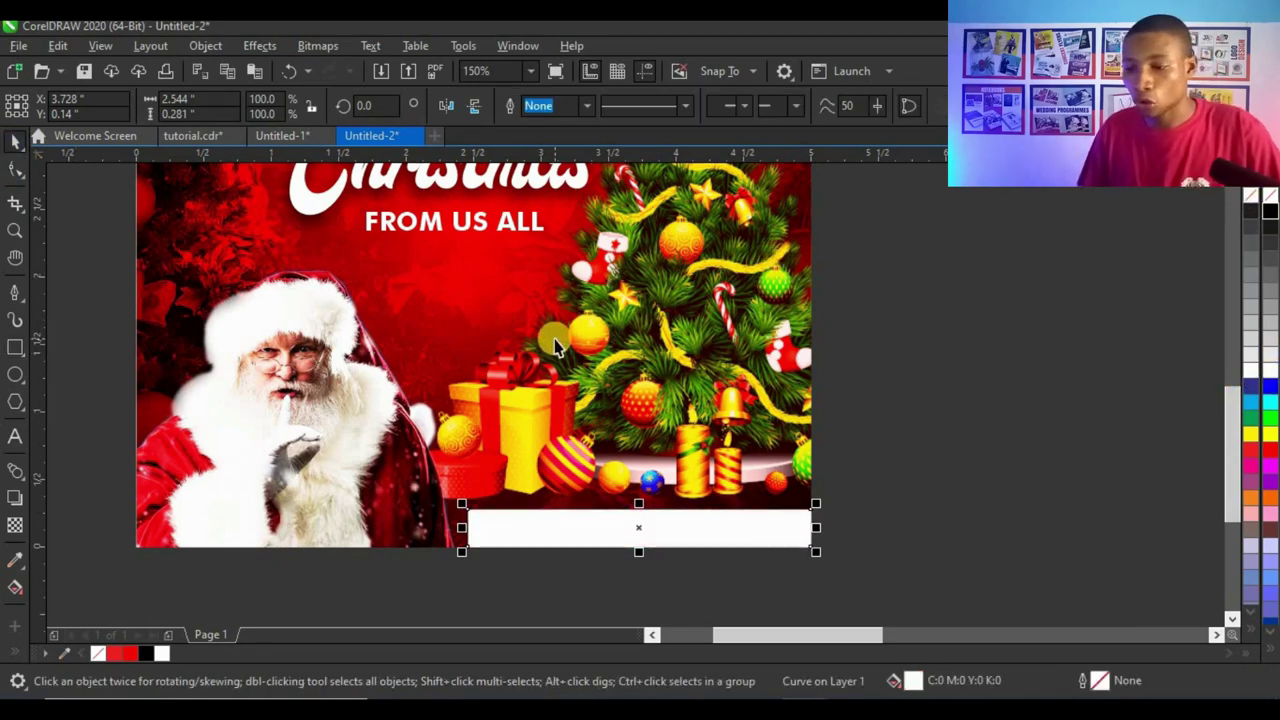
pyautogui.click(15, 169)
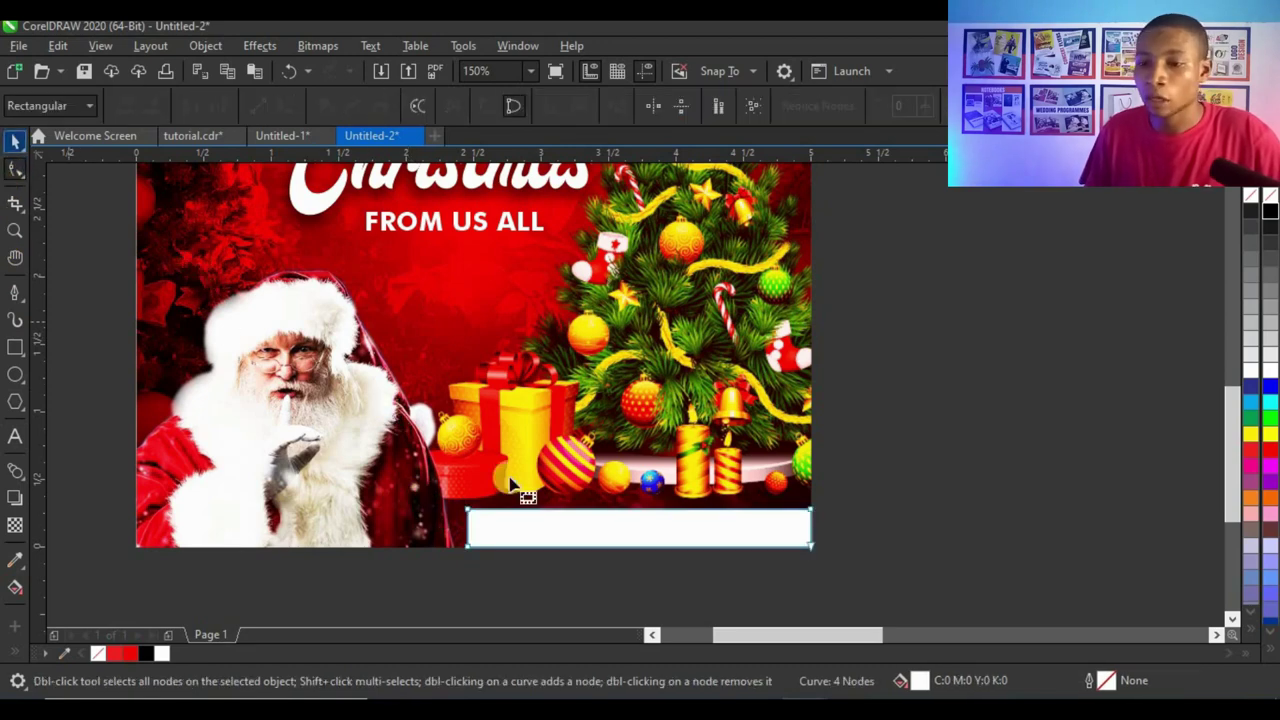
pyautogui.scroll(2, 440, 495)
pyautogui.click(434, 480)
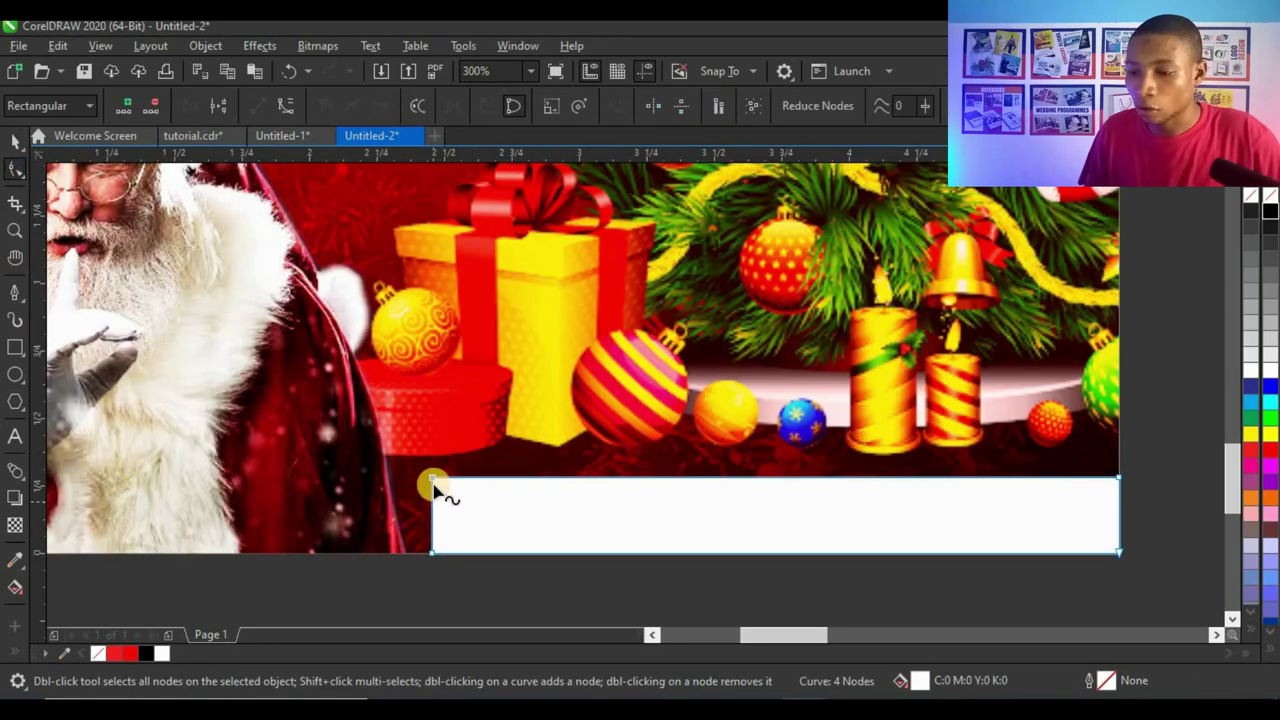
pyautogui.moveTo(453, 481); pyautogui.dragTo(503, 486)
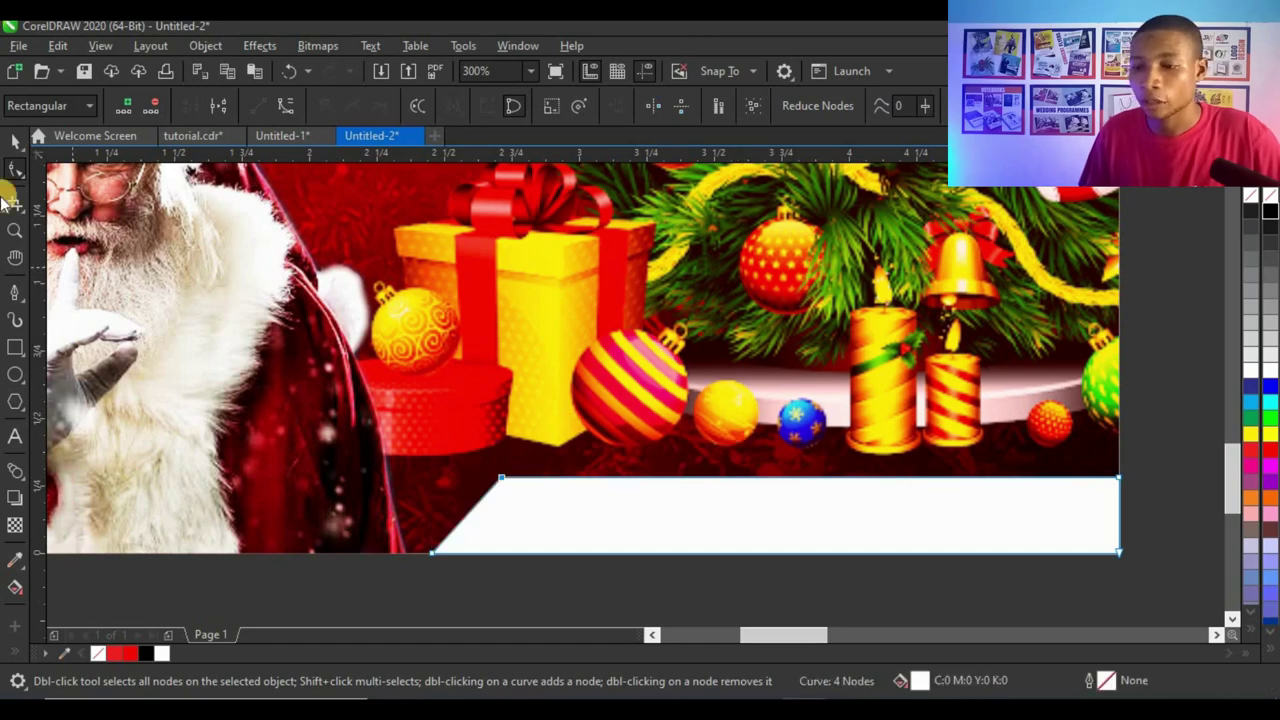
pyautogui.click(12, 143)
pyautogui.scroll(-2, 540, 452)
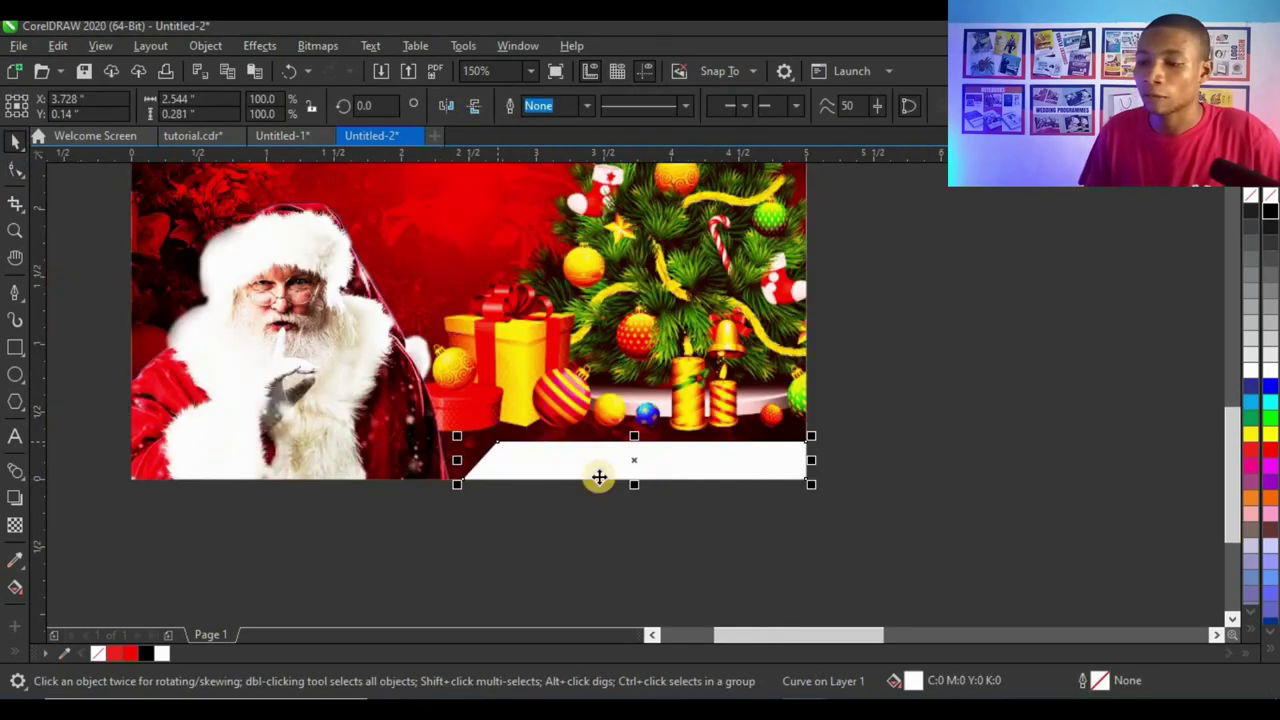
# Move the Instagram, Facebook and YouTube icons onto the slanted end of the white strip and scale them to fit its height
pyautogui.scroll(-4, 686, 494)
pyautogui.click(1033, 390)
pyautogui.moveTo(1088, 390); pyautogui.dragTo(946, 280)
pyautogui.moveTo(1036, 318); pyautogui.dragTo(747, 432)
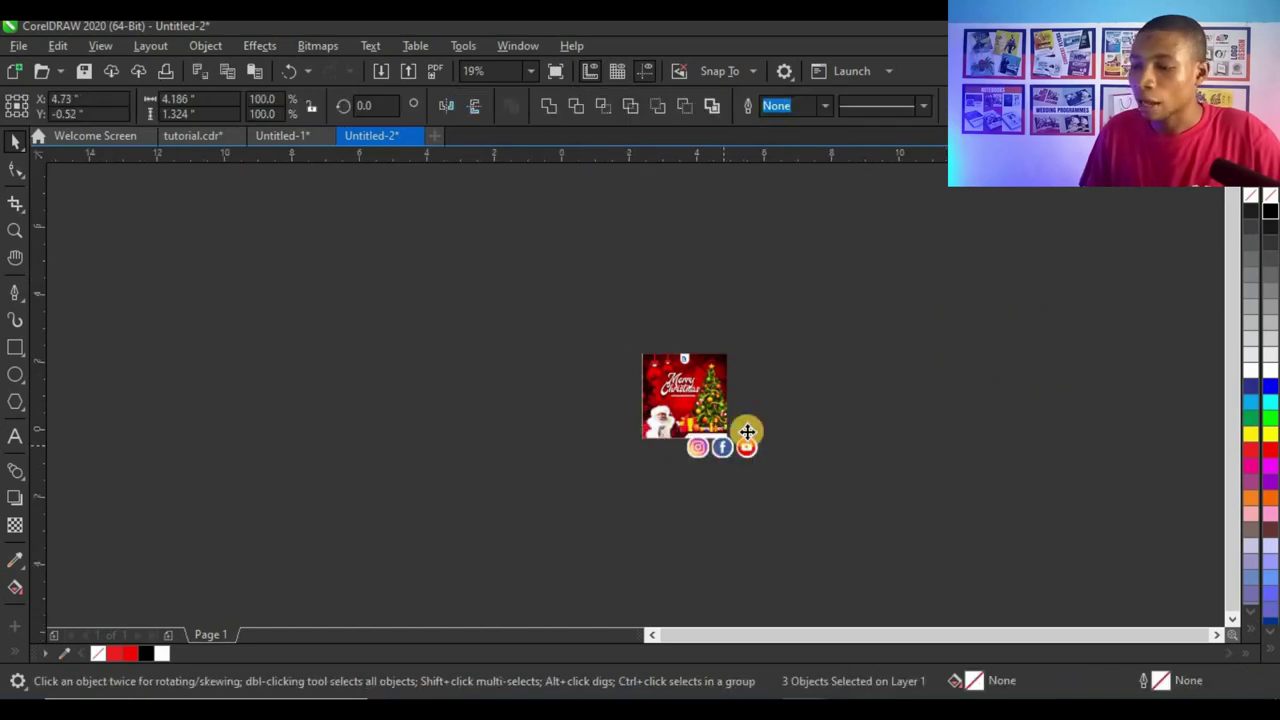
pyautogui.scroll(3, 747, 432)
pyautogui.moveTo(742, 502); pyautogui.dragTo(590, 420)
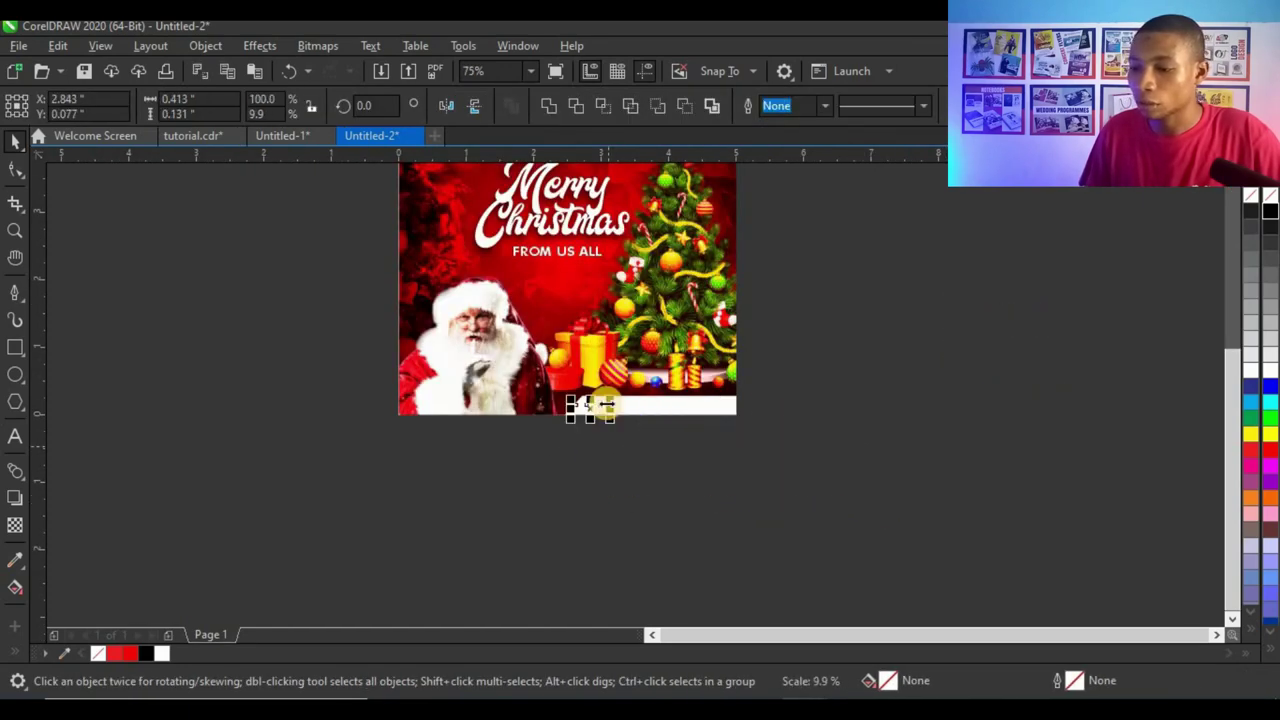
pyautogui.scroll(3, 585, 430)
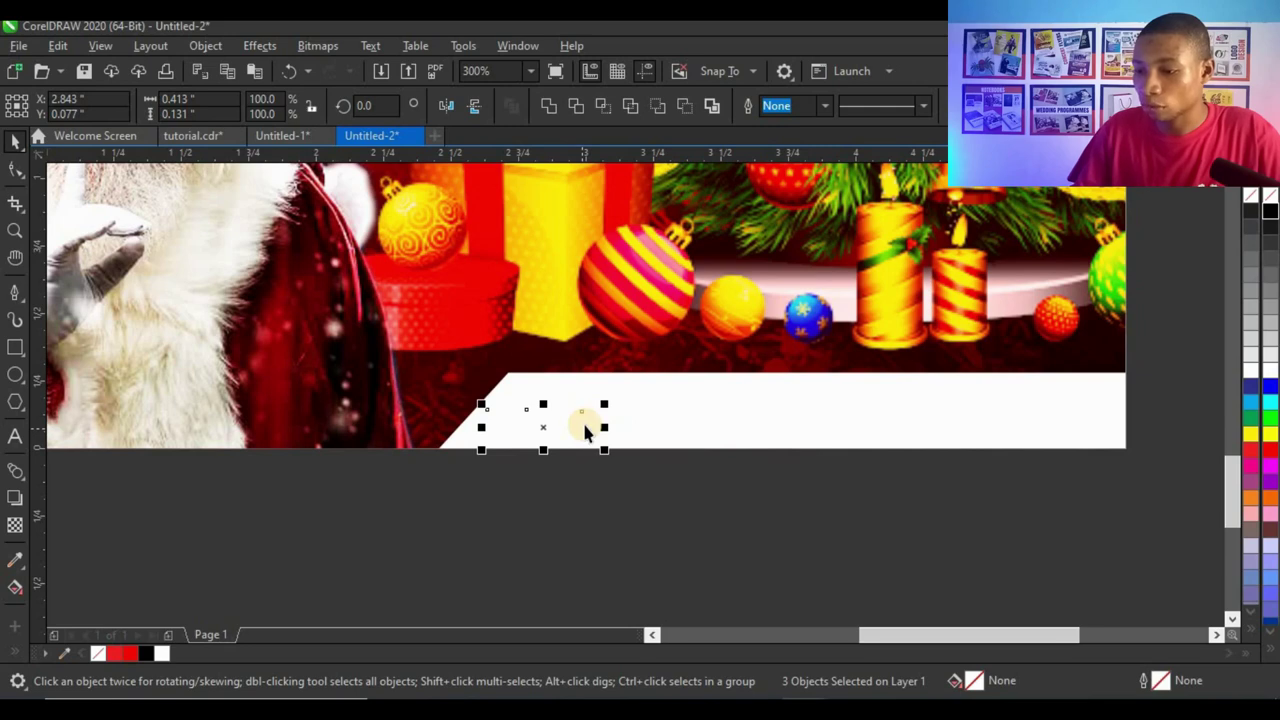
pyautogui.moveTo(618, 428); pyautogui.dragTo(656, 421)
pyautogui.click(629, 494)
# Add the artistic text "delight hands graphics" below the white strip
pyautogui.click(15, 436)
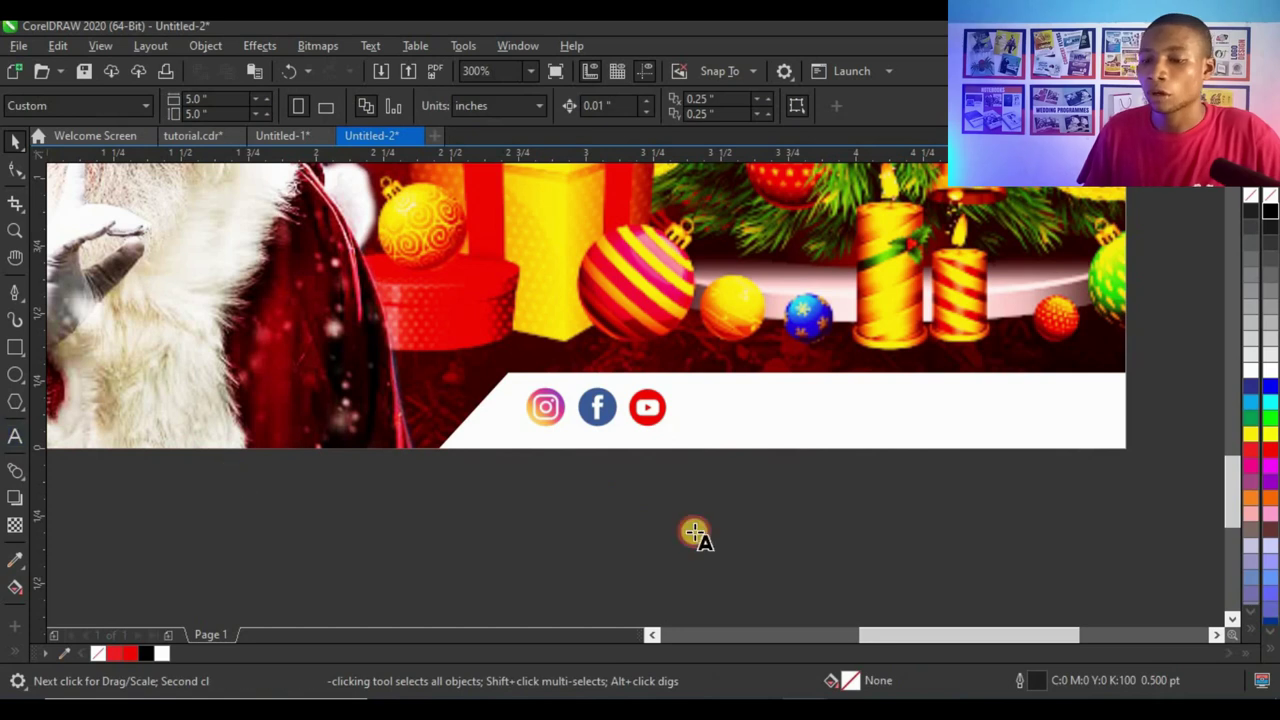
pyautogui.click(641, 535)
pyautogui.write('deli')
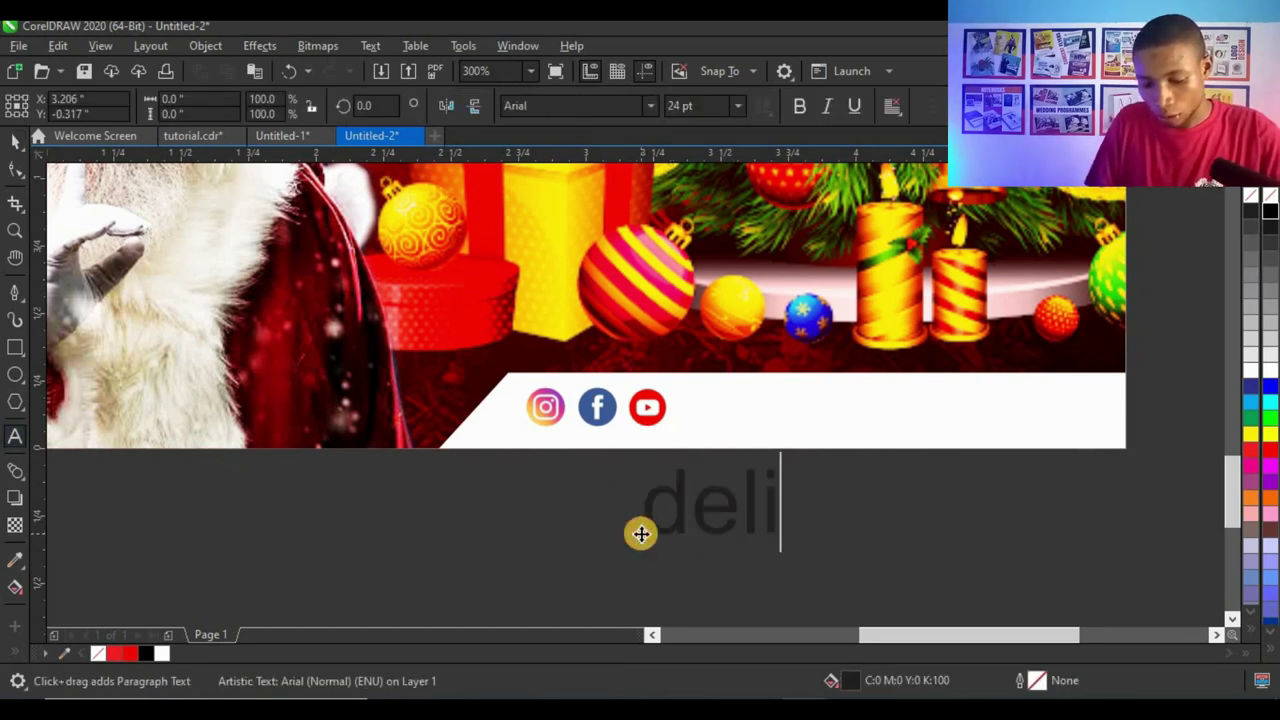
pyautogui.write('ght ha')
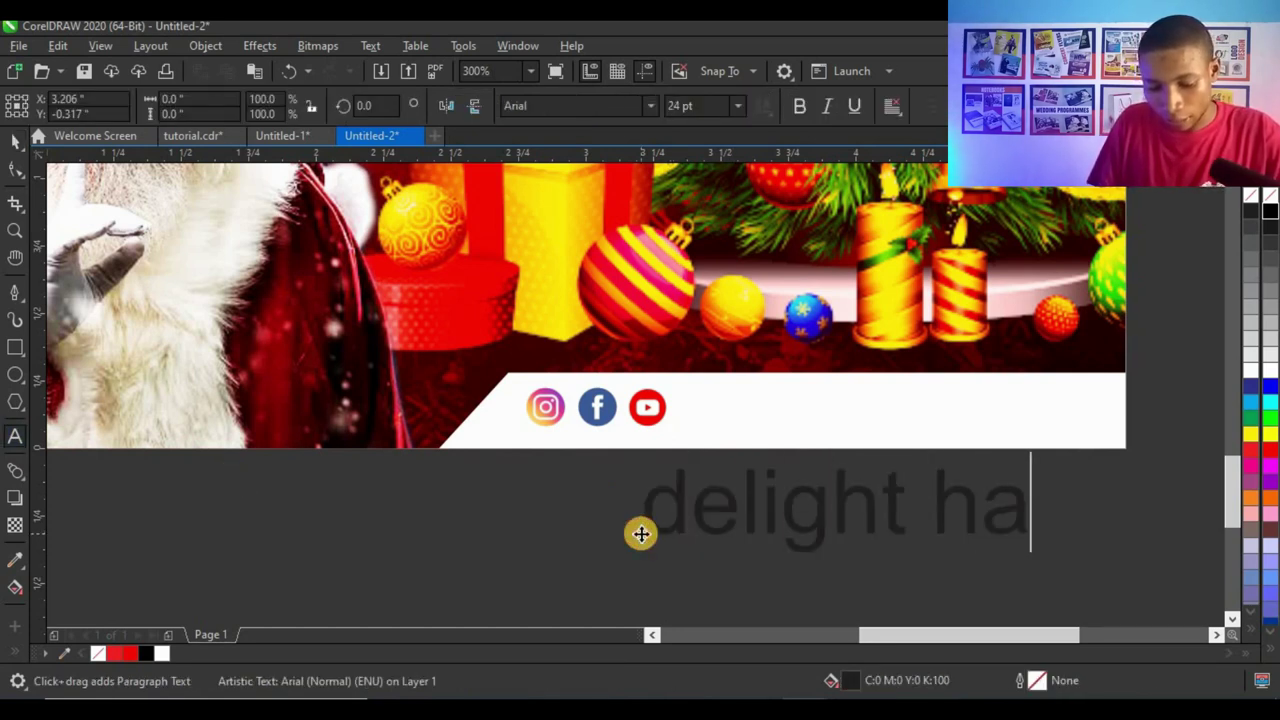
pyautogui.write('nds graphic')
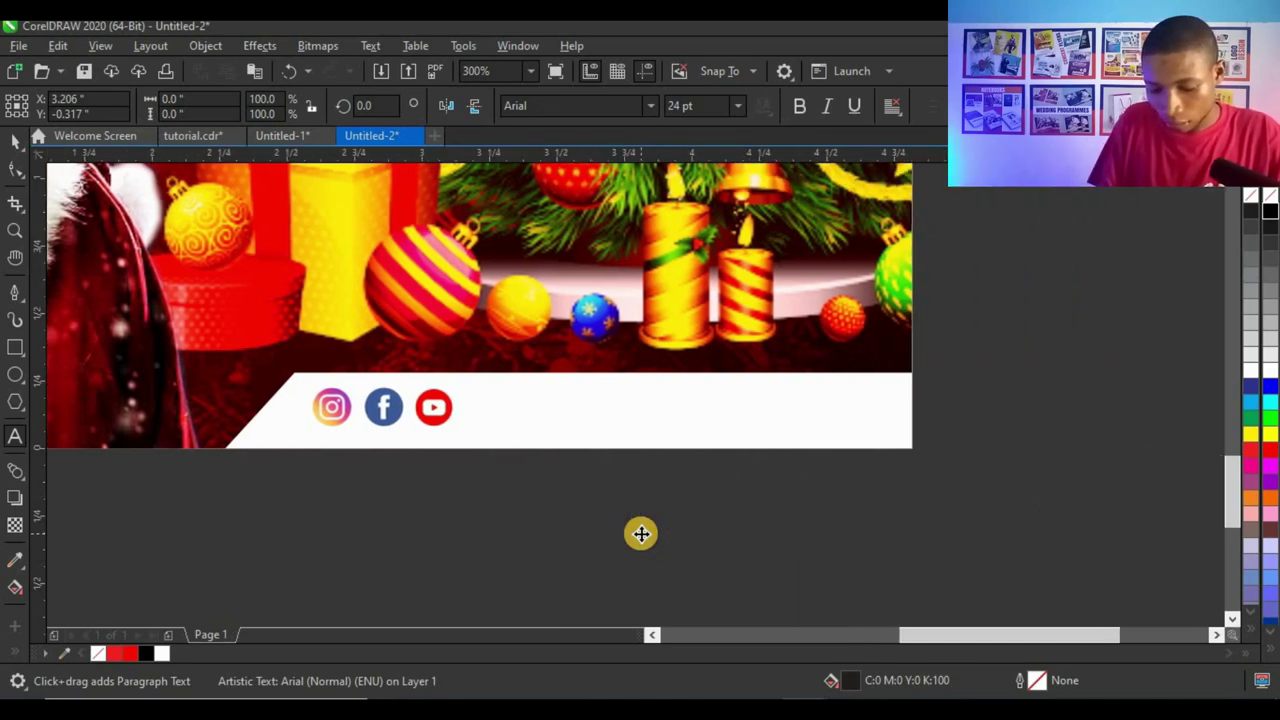
pyautogui.write('s')
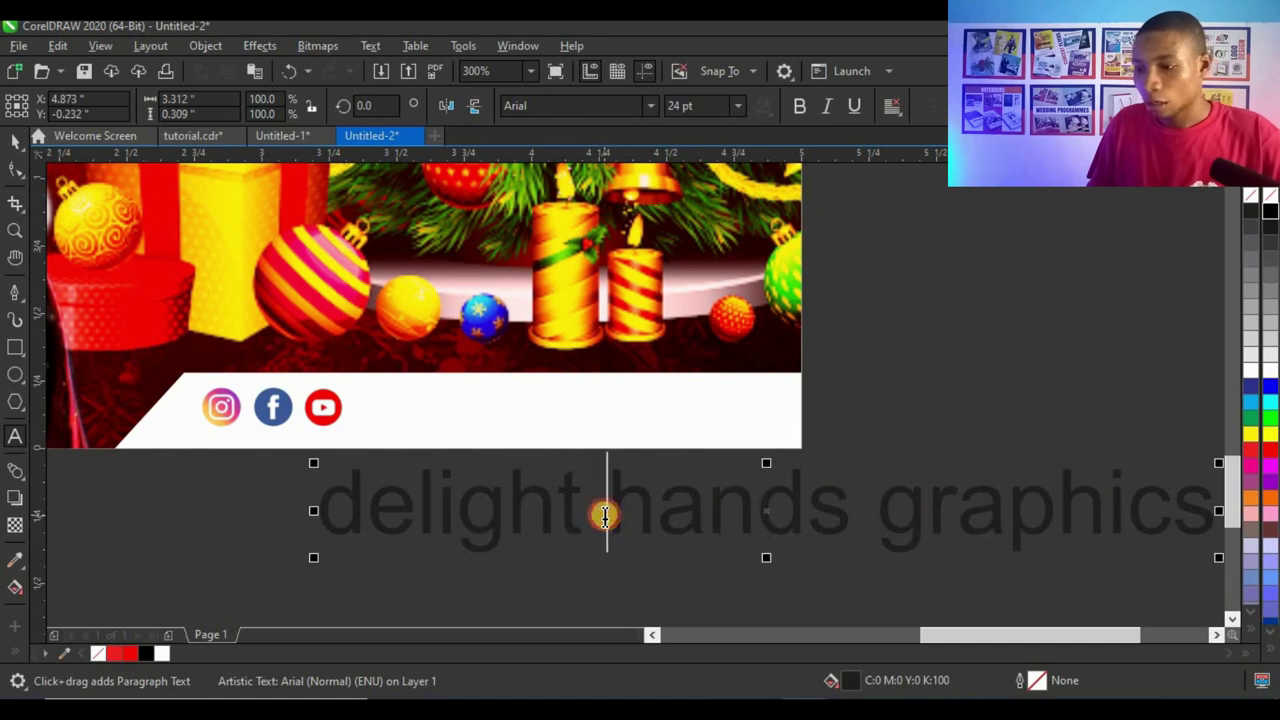
# Edit the contact text so its words are separated by periods, reading "delight .hands.graphics"
pyautogui.write('\\.')
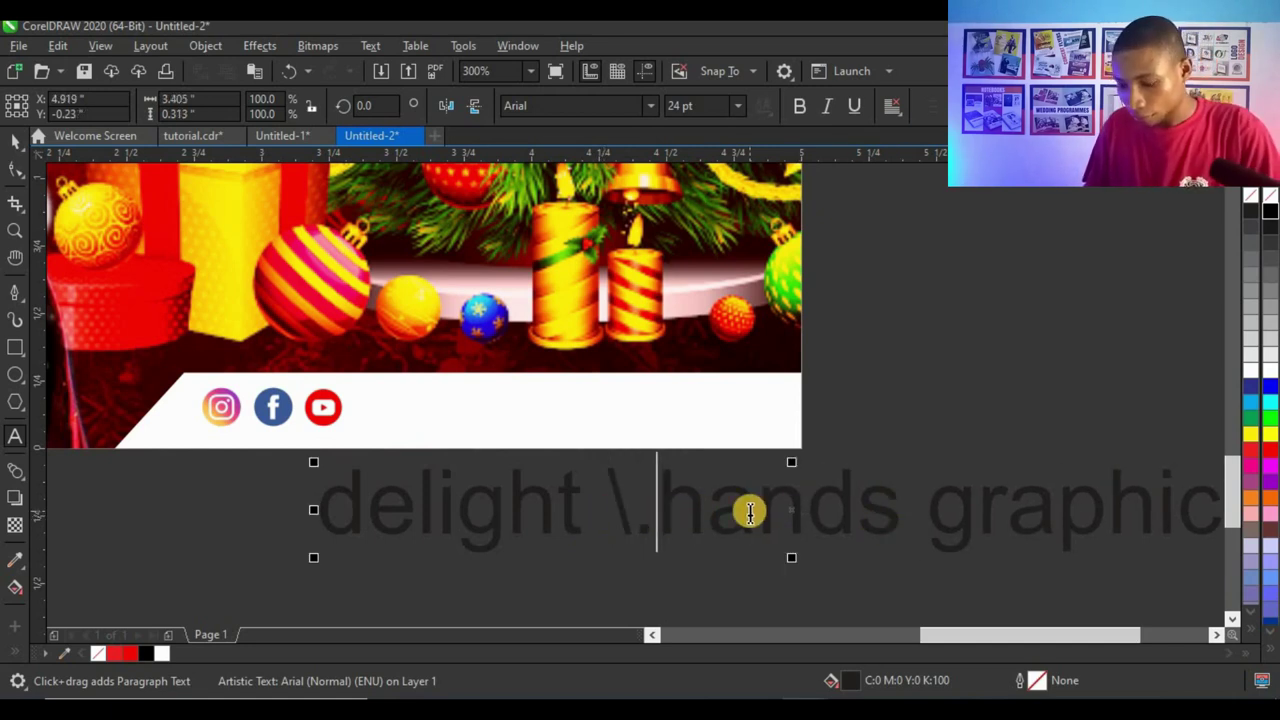
pyautogui.press('Left')
pyautogui.press('BackSpace')
pyautogui.click(892, 514)
pyautogui.press('BackSpace')
pyautogui.write('.')
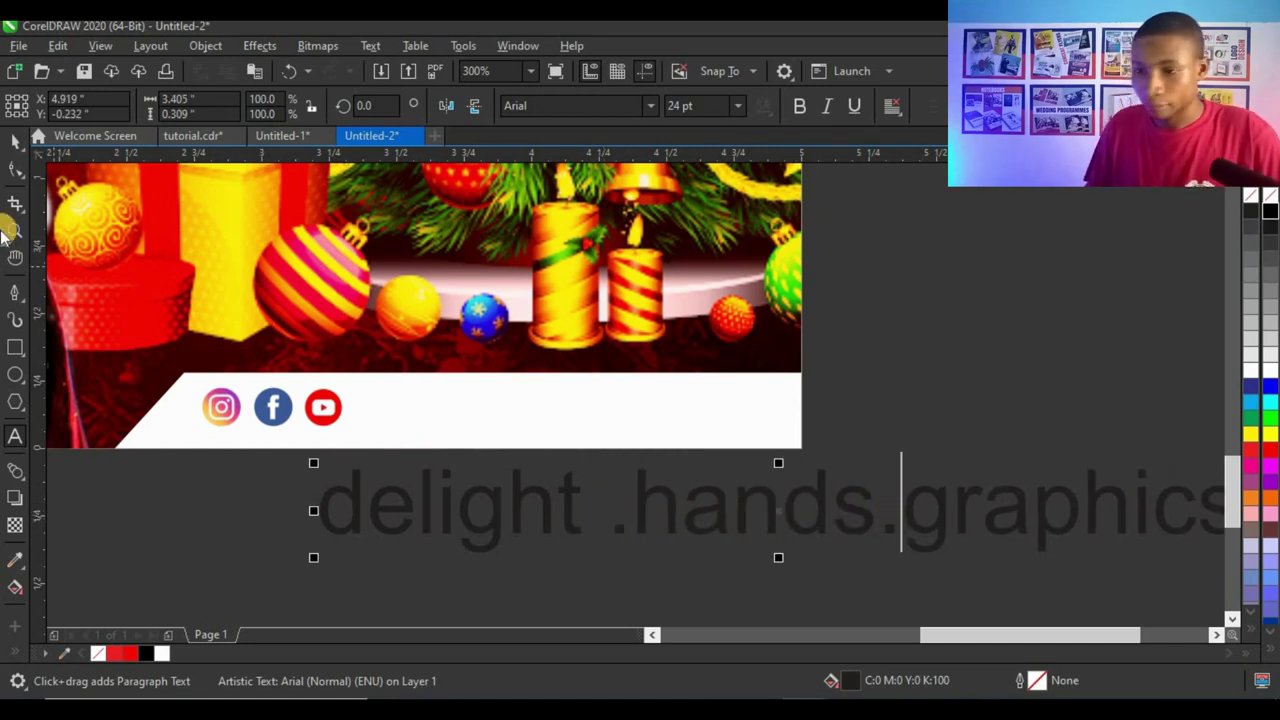
pyautogui.scroll(-2, 425, 424)
pyautogui.hotkey('ctrl', 'space')
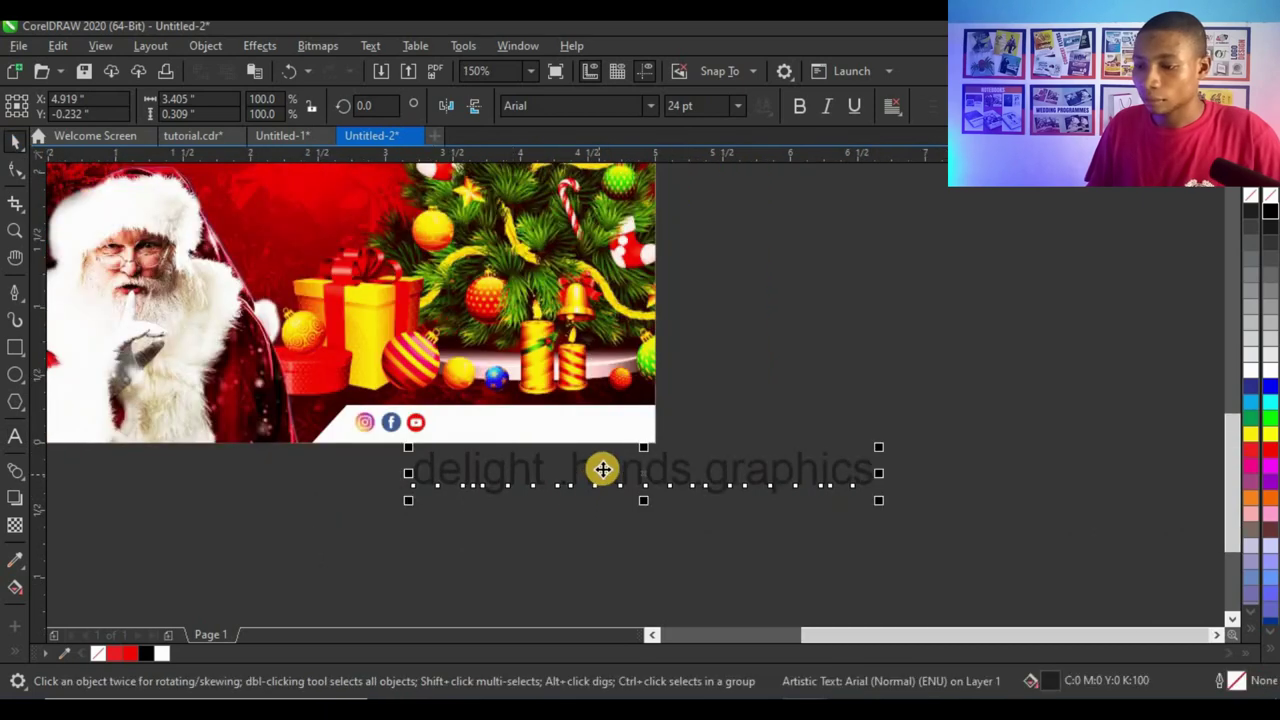
# Place the contact text beside the YouTube icon on the white strip, in Futura Md BT, scaled to about 9 pt
pyautogui.scroll(2, 600, 466)
pyautogui.moveTo(698, 408); pyautogui.dragTo(740, 388)
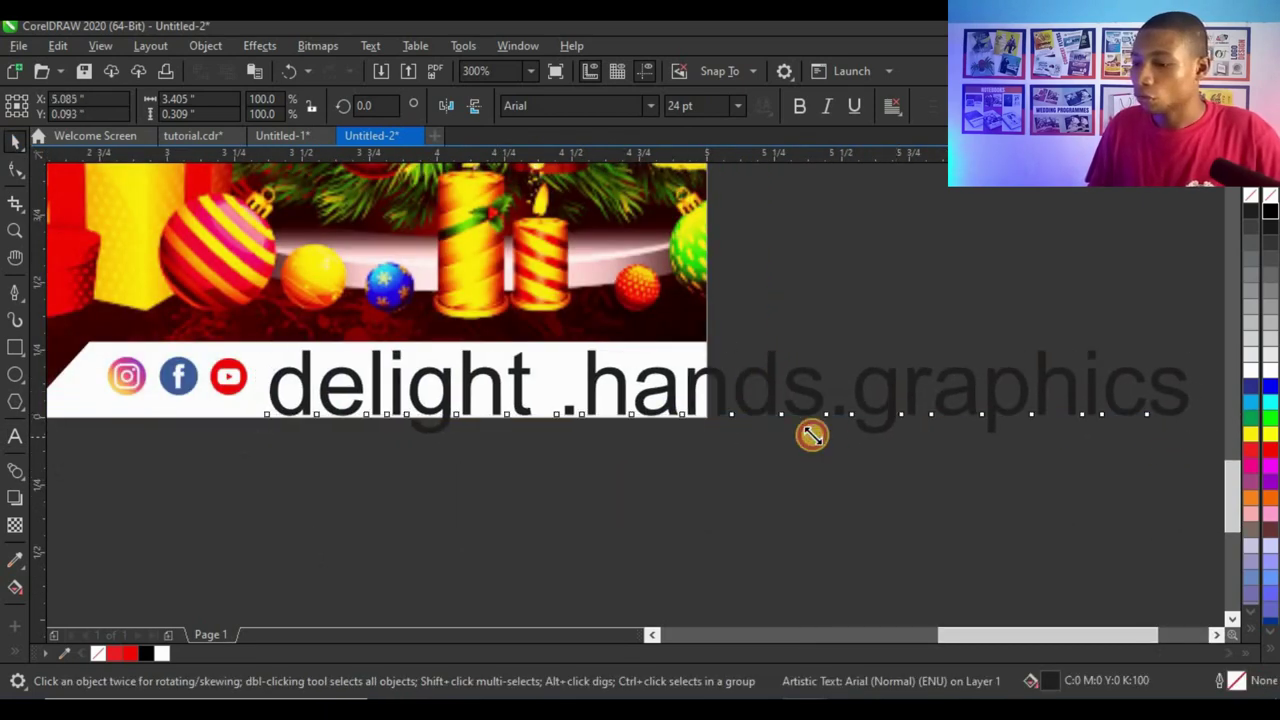
pyautogui.moveTo(812, 434); pyautogui.dragTo(689, 437)
pyautogui.click(650, 105)
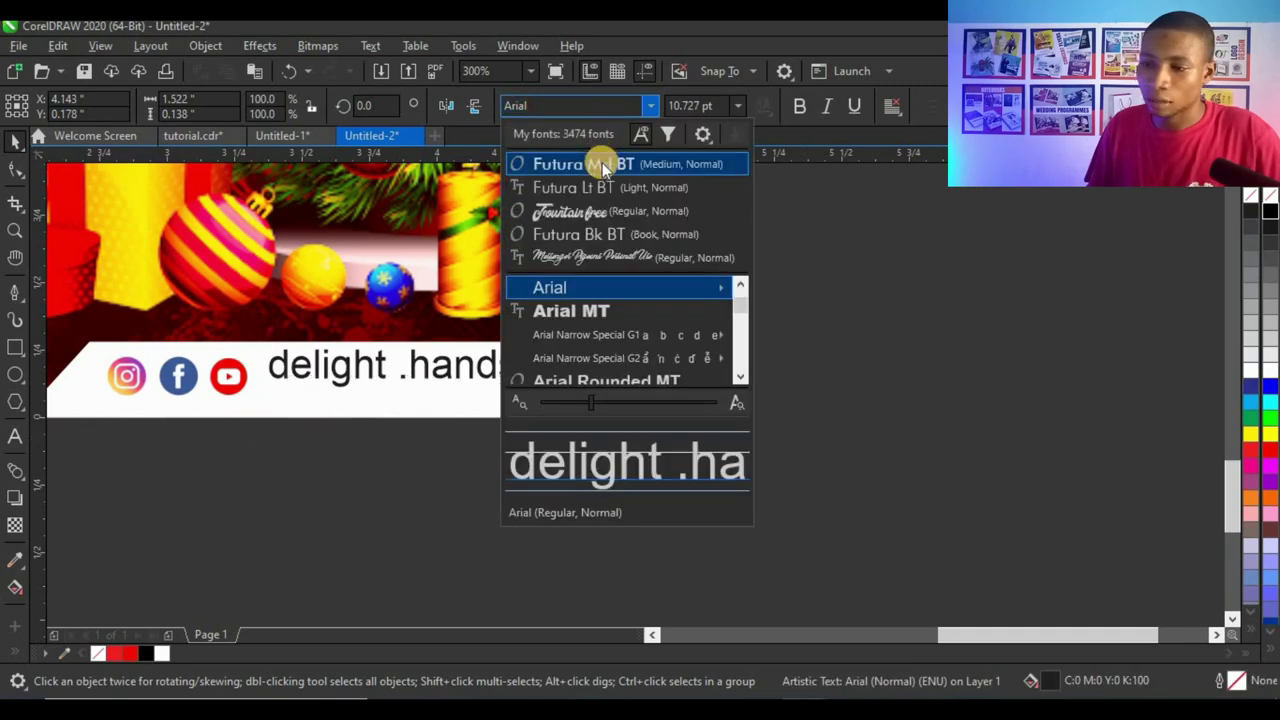
pyautogui.click(602, 163)
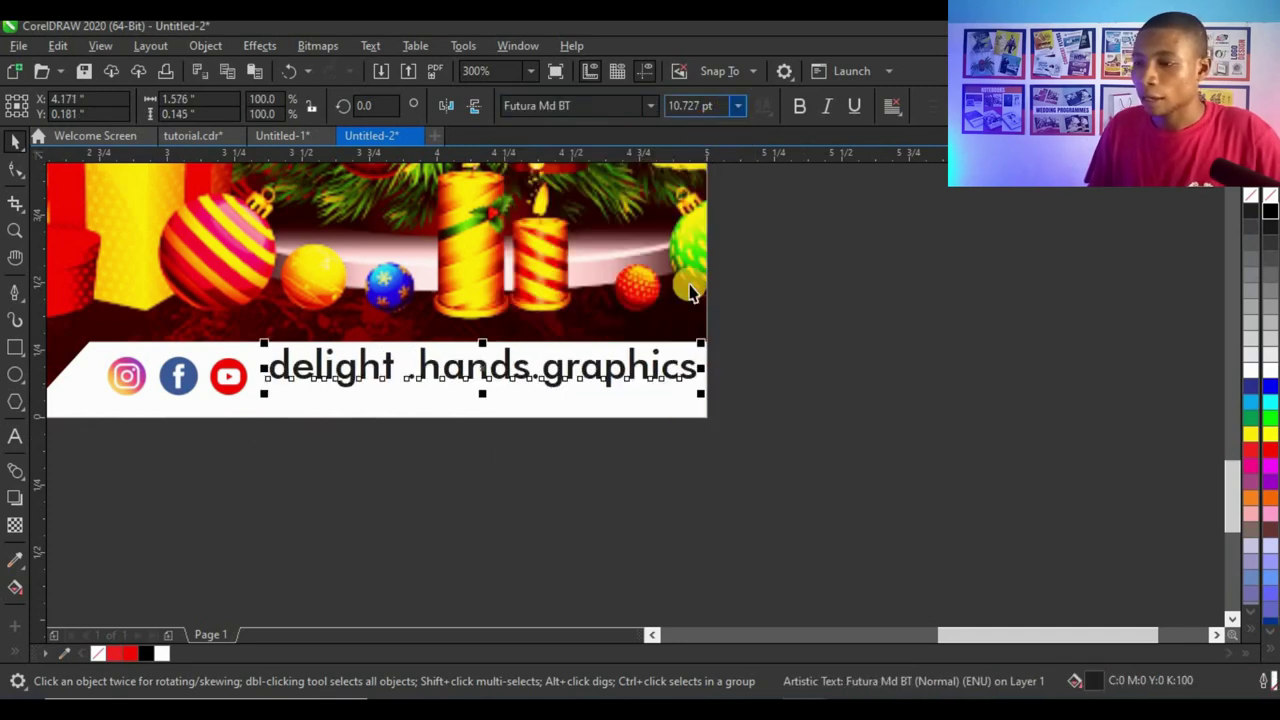
pyautogui.moveTo(665, 401); pyautogui.dragTo(543, 379)
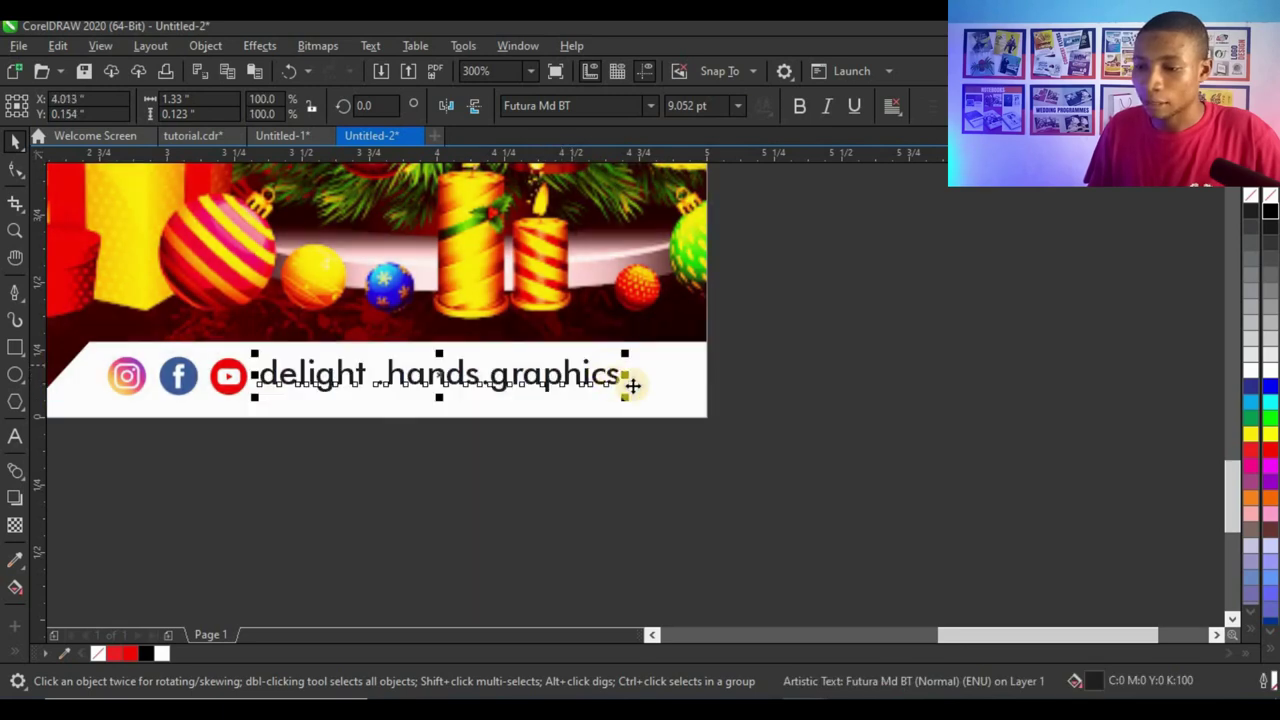
pyautogui.scroll(-2, 612, 379)
pyautogui.click(629, 420)
pyautogui.scroll(1, 543, 379)
pyautogui.scroll(-1, 632, 448)
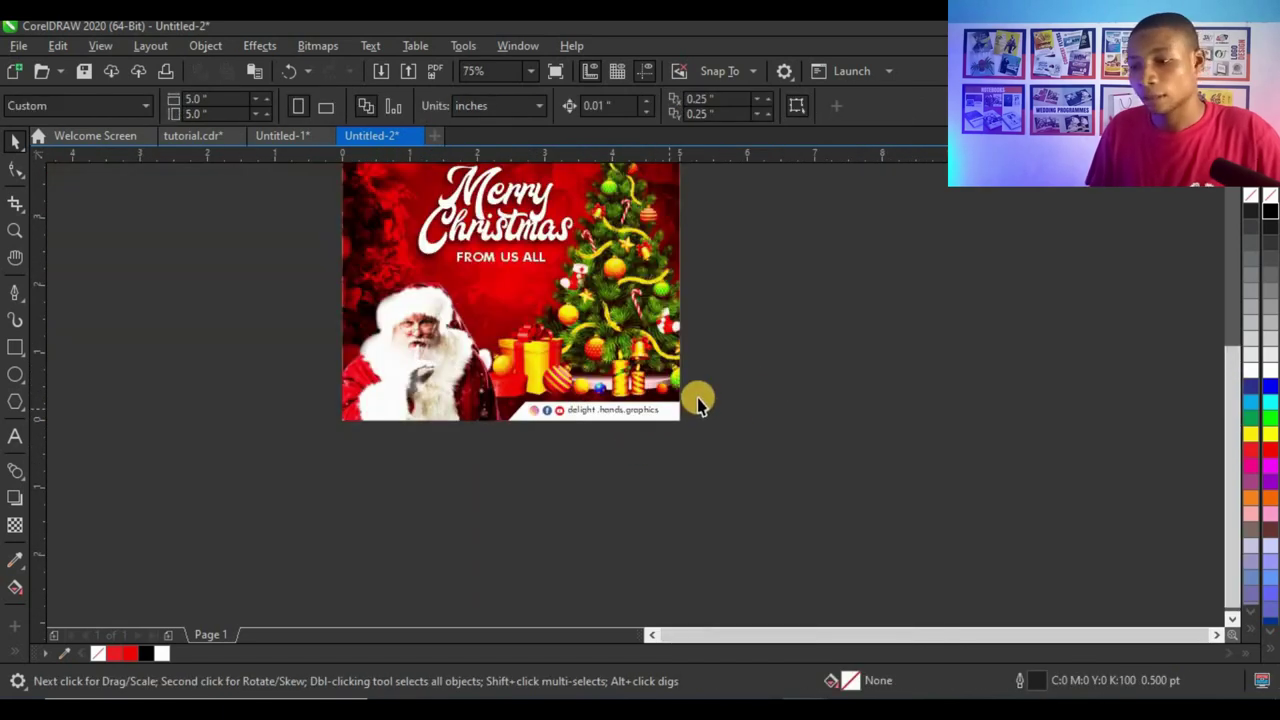
pyautogui.scroll(-1, 680, 411)
pyautogui.scroll(1, 605, 310)
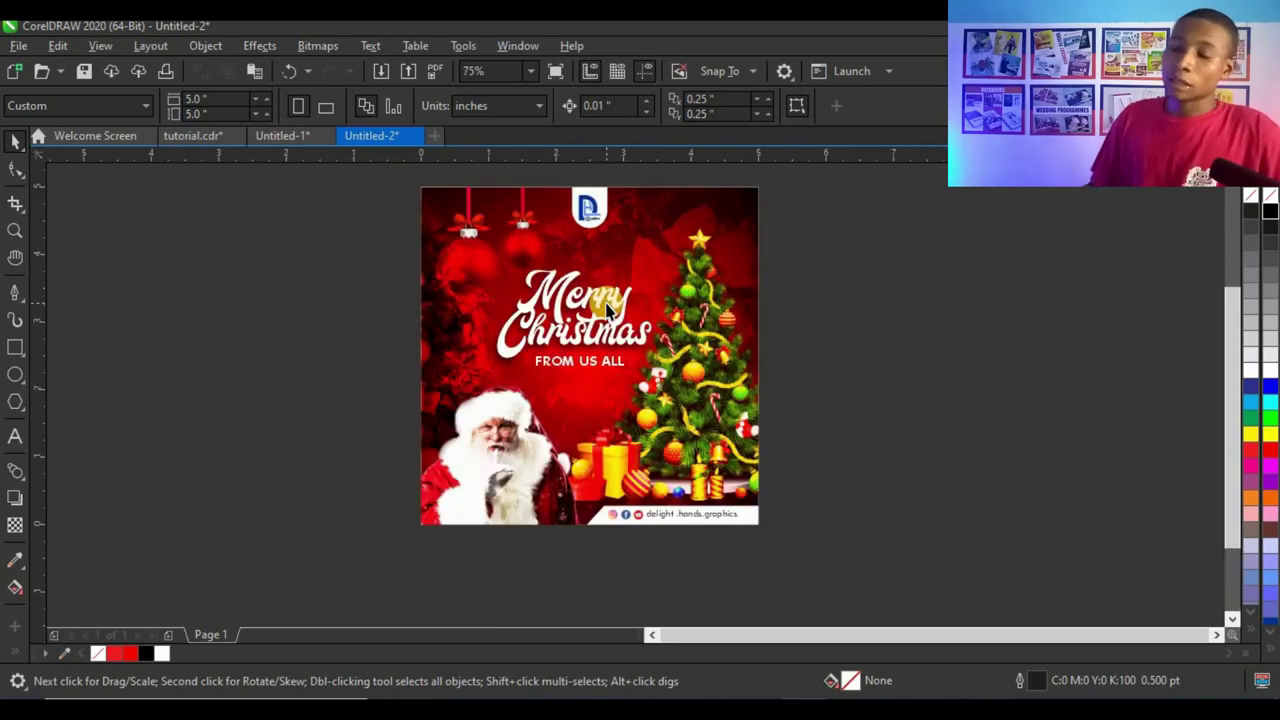
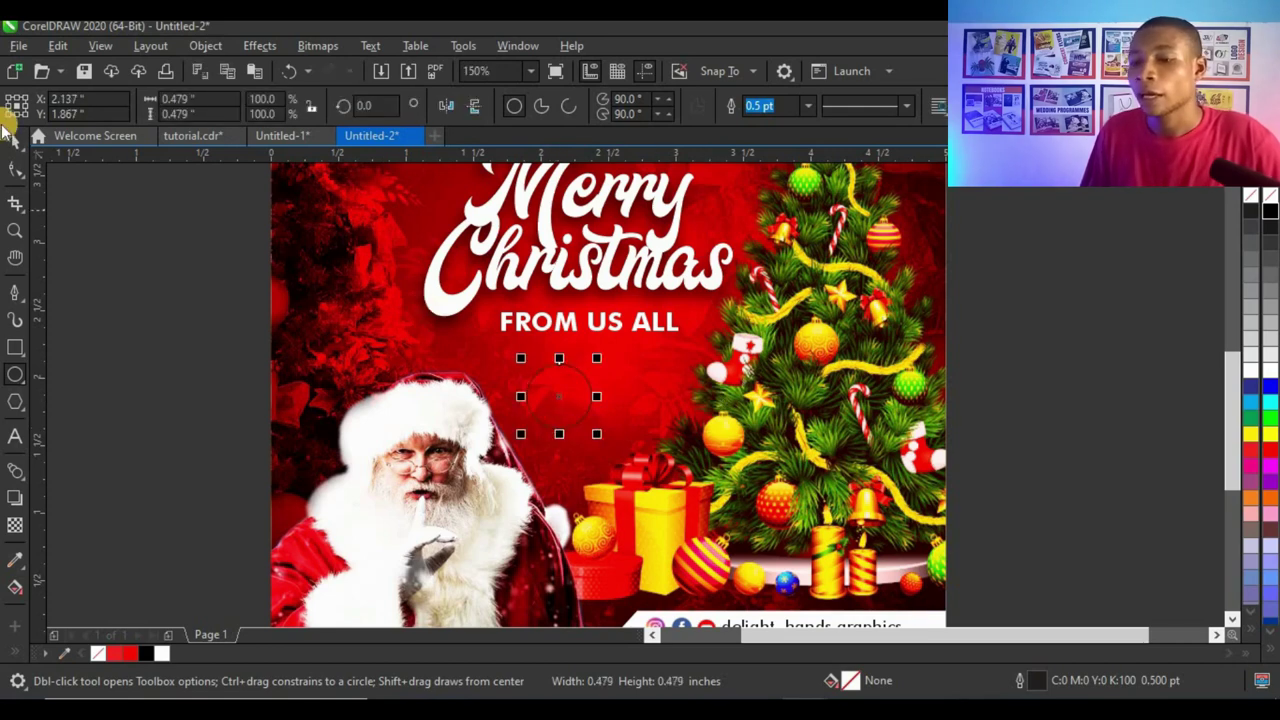
# Fill the small circle below "FROM US ALL" with white and remove its outline
pyautogui.click(14, 145)
pyautogui.click(1251, 372)
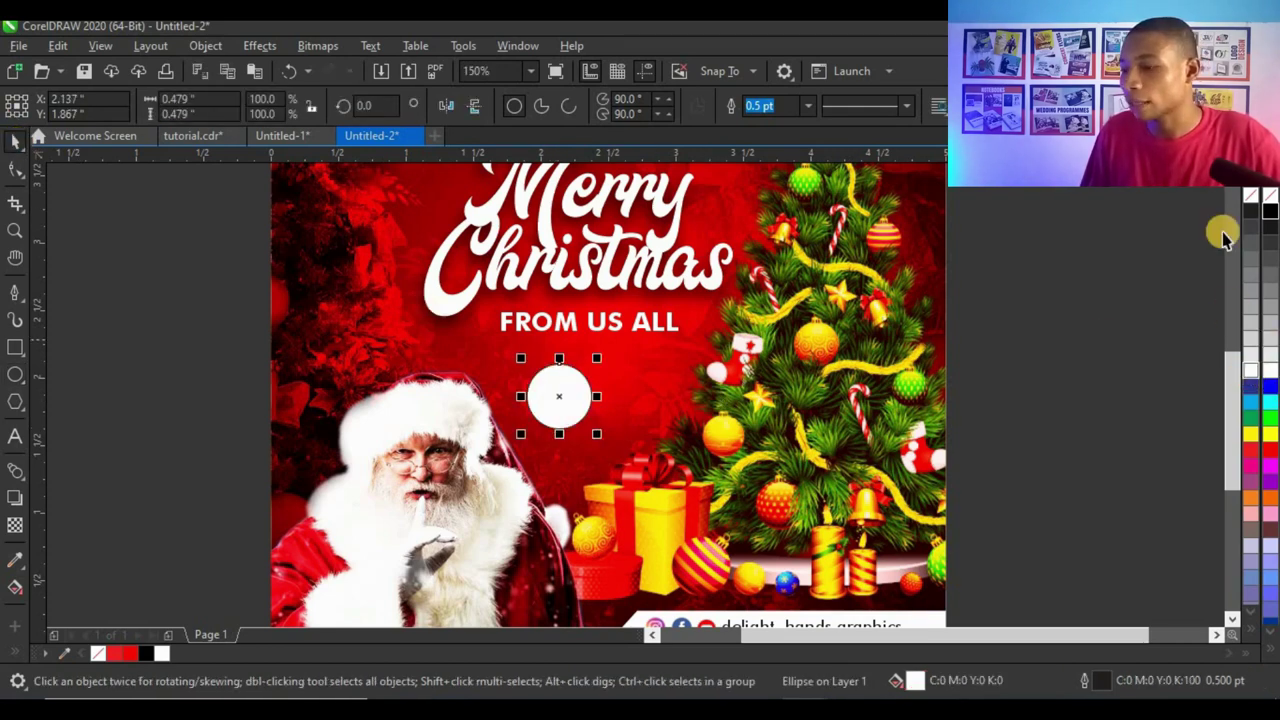
pyautogui.rightClick(1260, 205)
pyautogui.scroll(2, 589, 368)
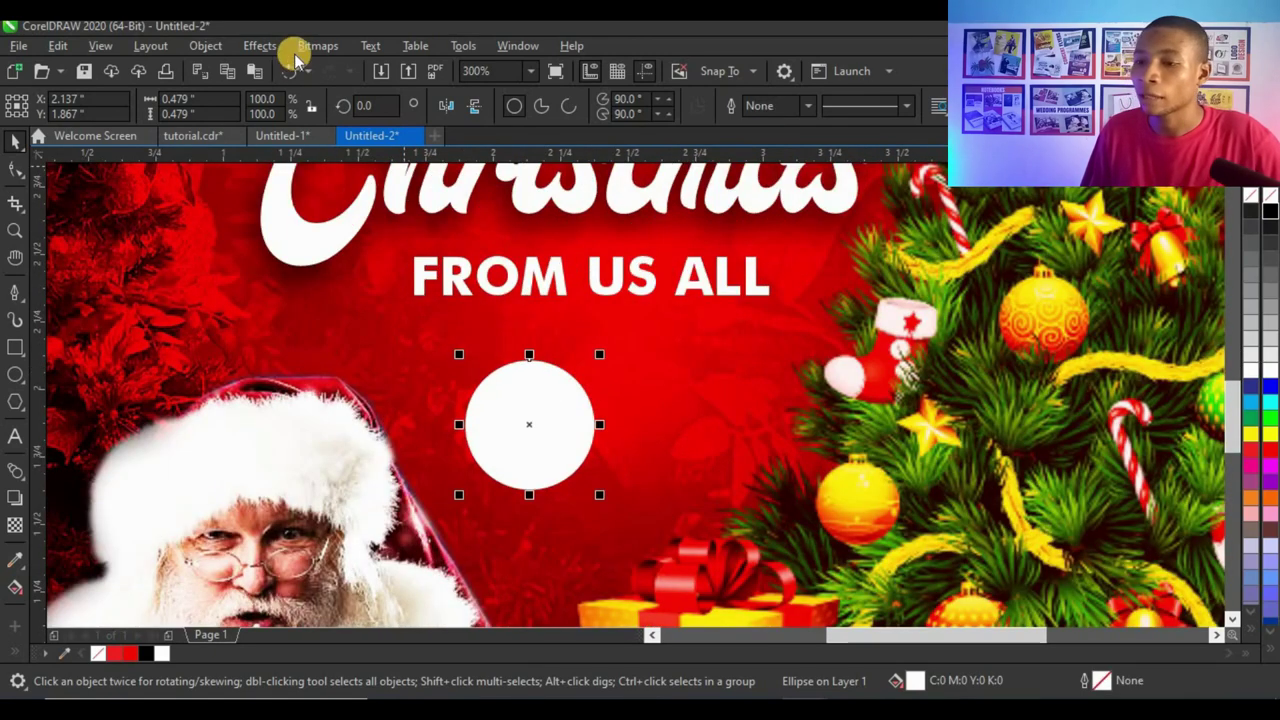
# Convert the white circle to a 300 dpi Grayscale (8-bit) bitmap with anti-aliasing and a transparent background
pyautogui.click(305, 52)
pyautogui.click(333, 84)
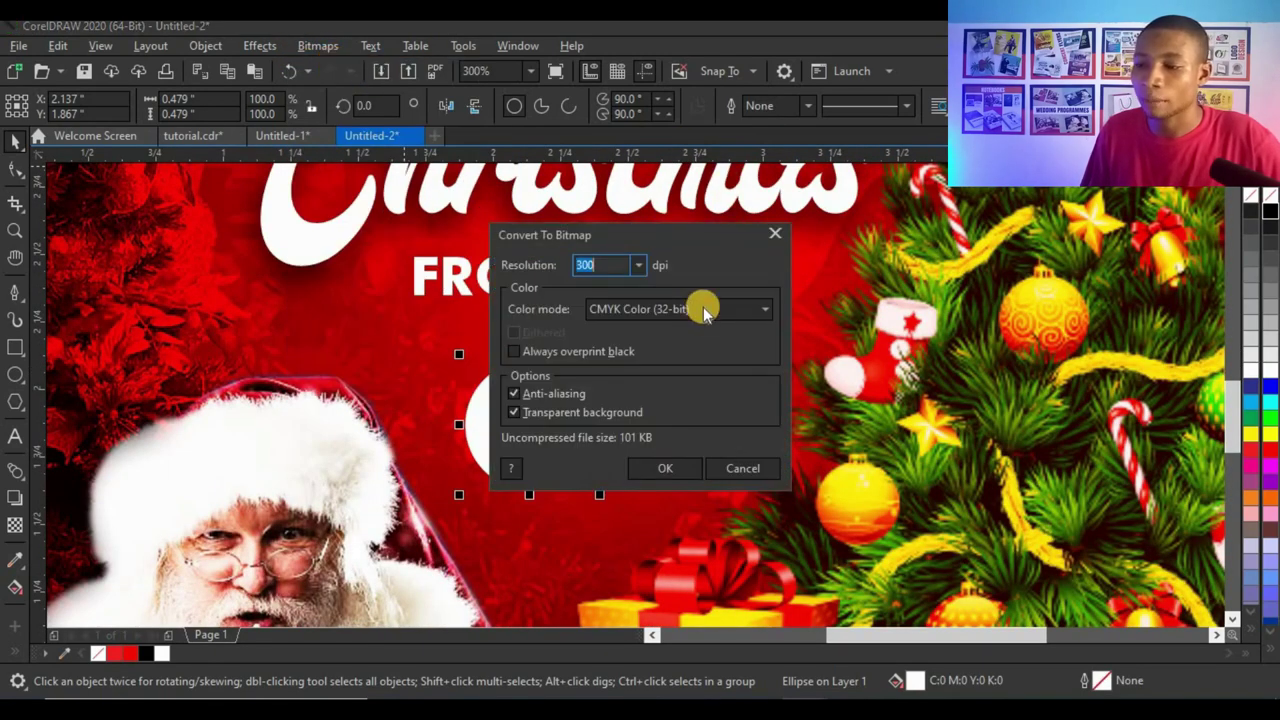
pyautogui.click(662, 313)
pyautogui.click(618, 344)
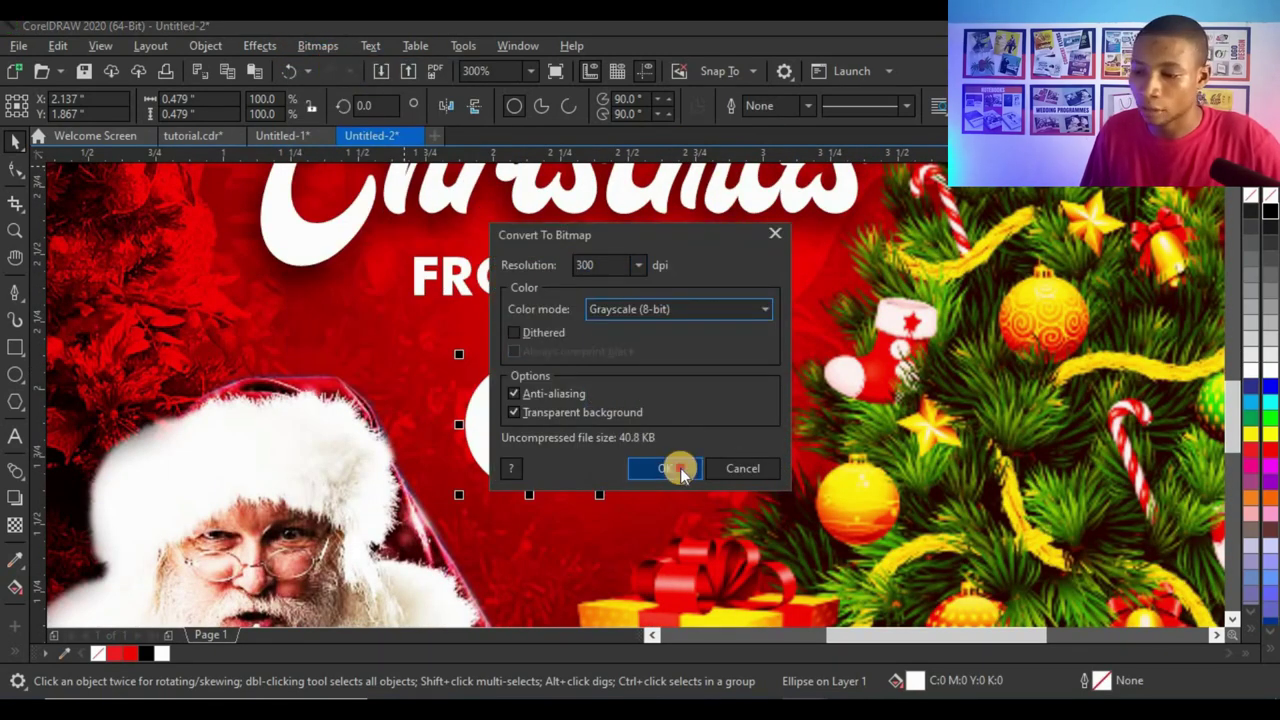
pyautogui.click(678, 470)
# Apply a Gaussian Blur with a radius of 20.3 pixels to the white circle bitmap
pyautogui.click(258, 46)
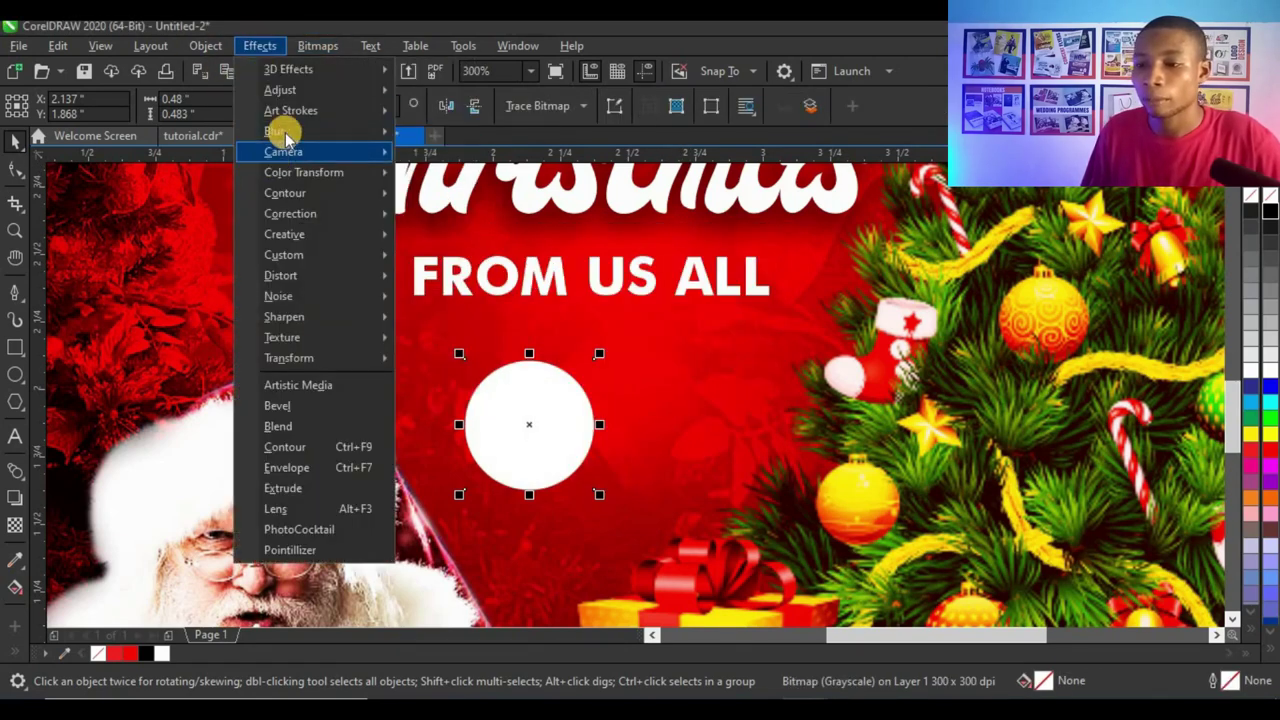
pyautogui.moveTo(285, 136)
pyautogui.click(472, 152)
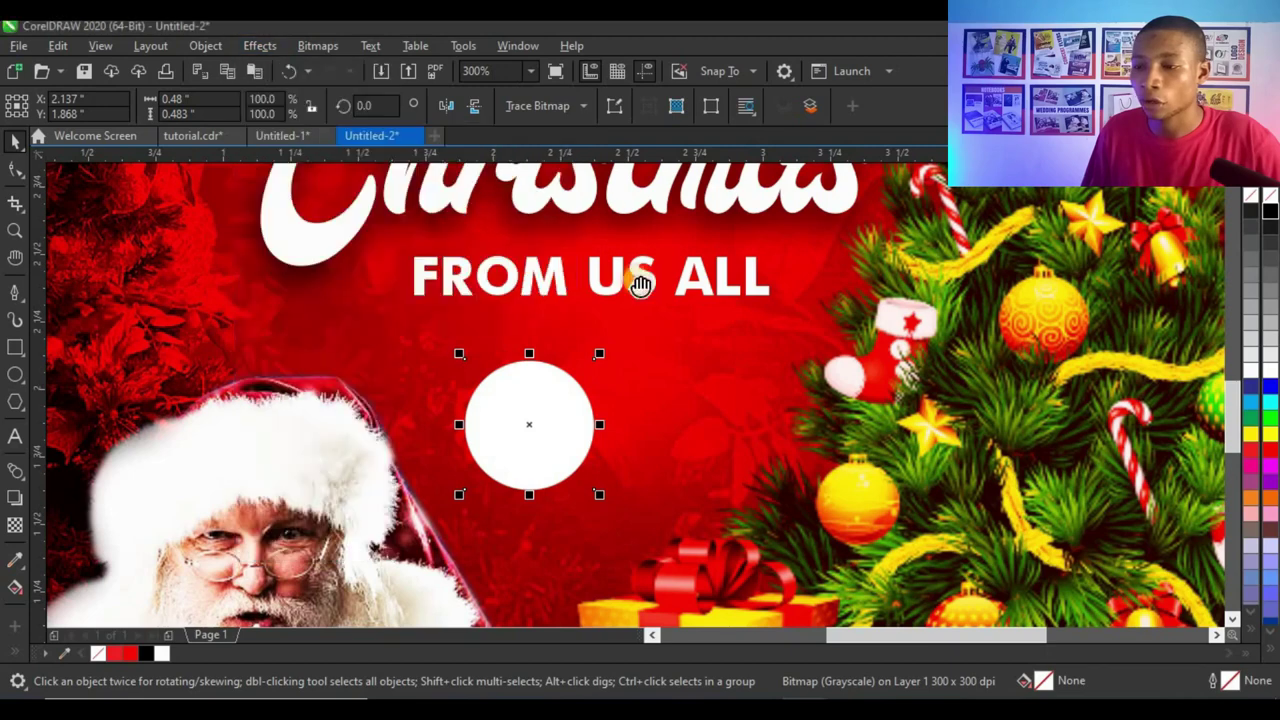
pyautogui.moveTo(588, 303); pyautogui.dragTo(906, 188)
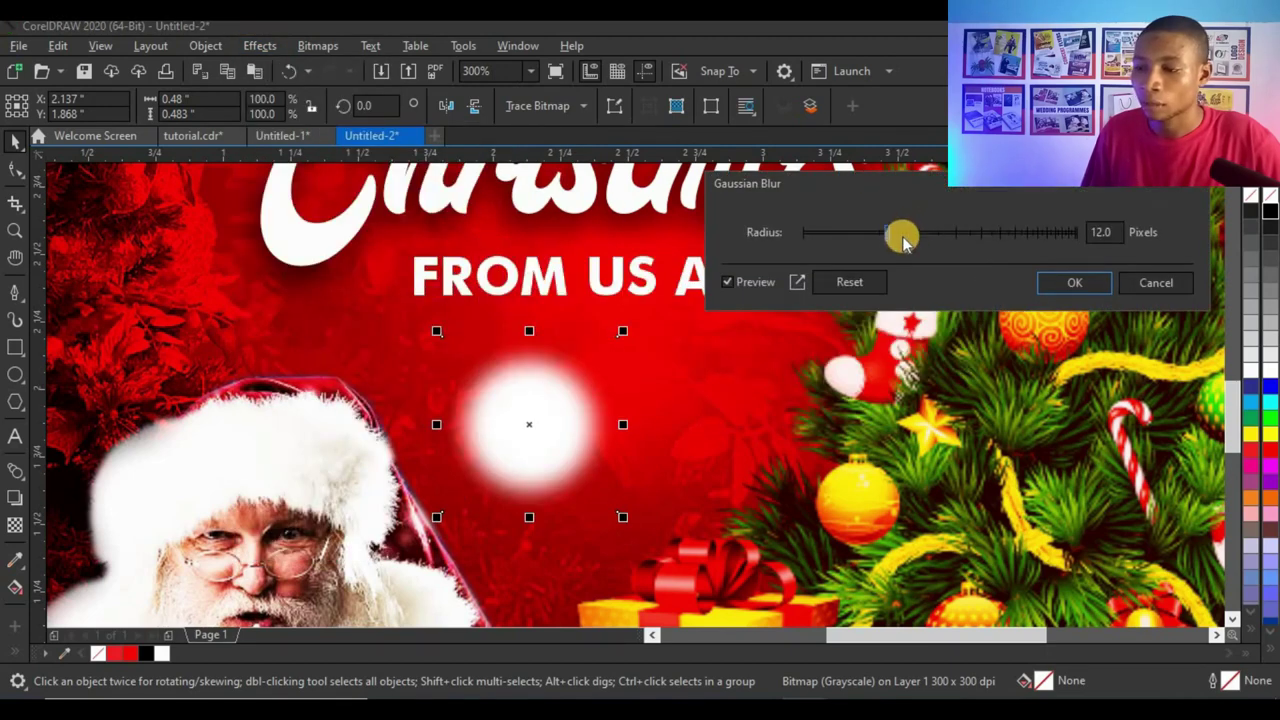
pyautogui.moveTo(908, 234); pyautogui.dragTo(916, 231)
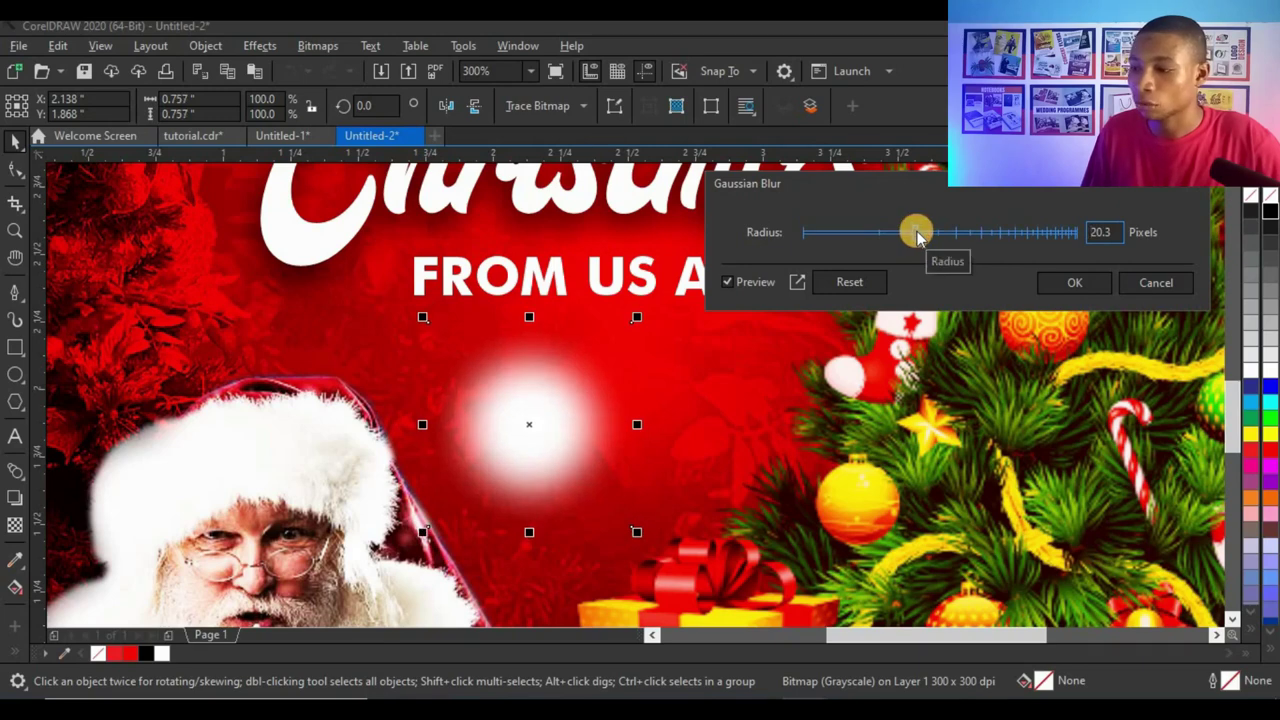
pyautogui.click(1072, 283)
pyautogui.scroll(-1, 583, 326)
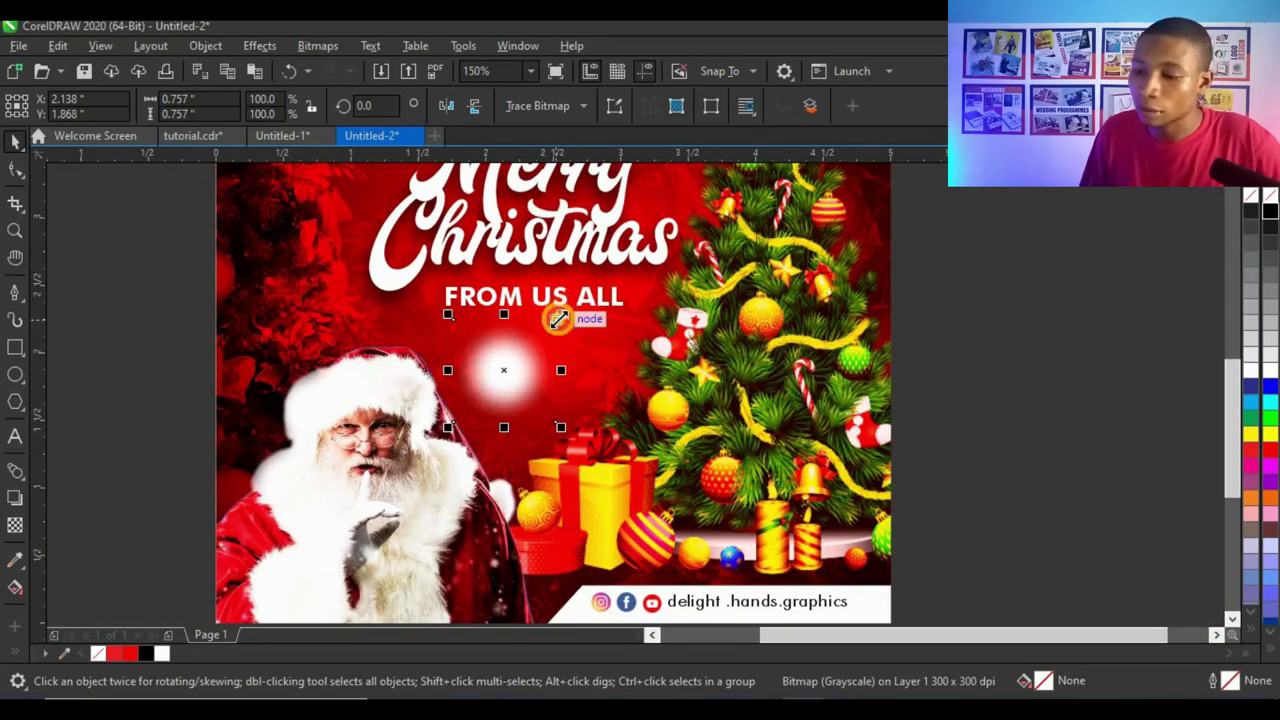
# Scale the blurred circle down to a snowflake about 0.21 inch wide beside Santa's hat
pyautogui.moveTo(558, 319); pyautogui.dragTo(494, 405)
pyautogui.scroll(1, 475, 413)
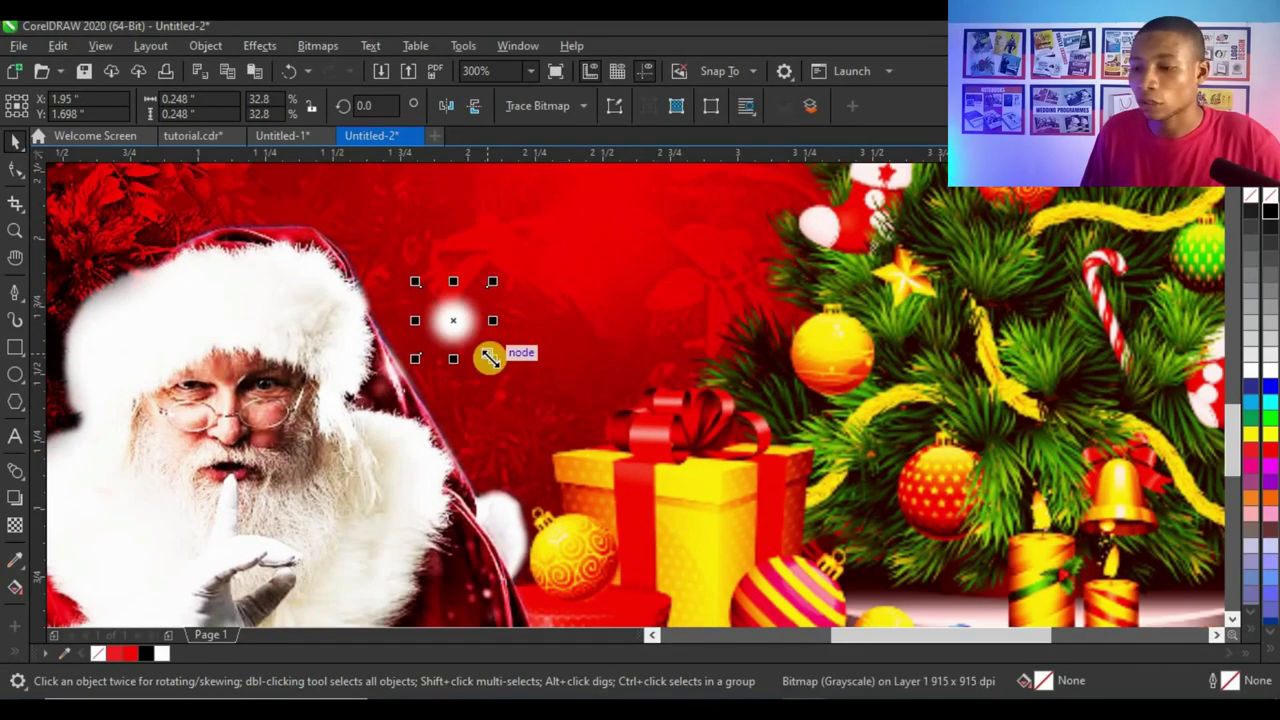
pyautogui.moveTo(490, 358); pyautogui.dragTo(470, 338)
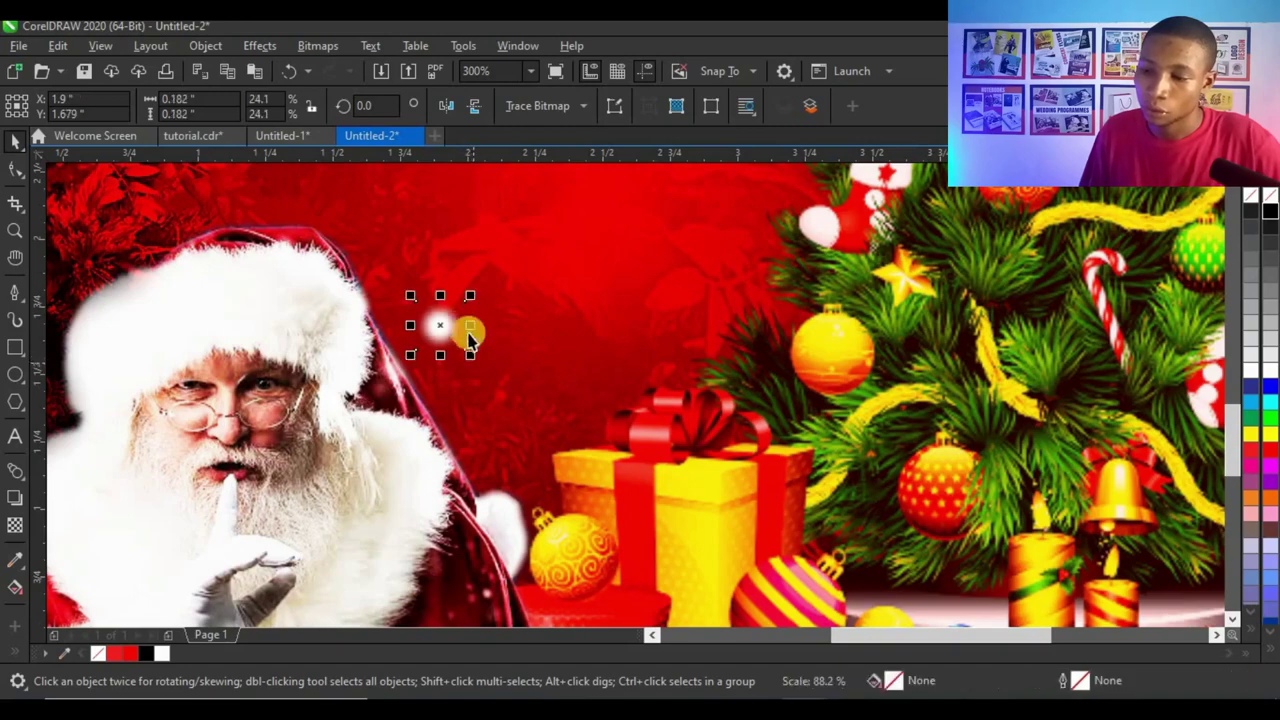
pyautogui.moveTo(473, 292); pyautogui.dragTo(482, 284)
# Scatter snowflake copies from about 0.075 to 0.21 inch wide around Santa's hat and below the greeting
pyautogui.moveTo(458, 326); pyautogui.dragTo(408, 230)
pyautogui.scroll(-2, 450, 300)
pyautogui.scroll(1, 456, 300)
pyautogui.scroll(-2, 500, 282)
pyautogui.scroll(-2, 414, 362)
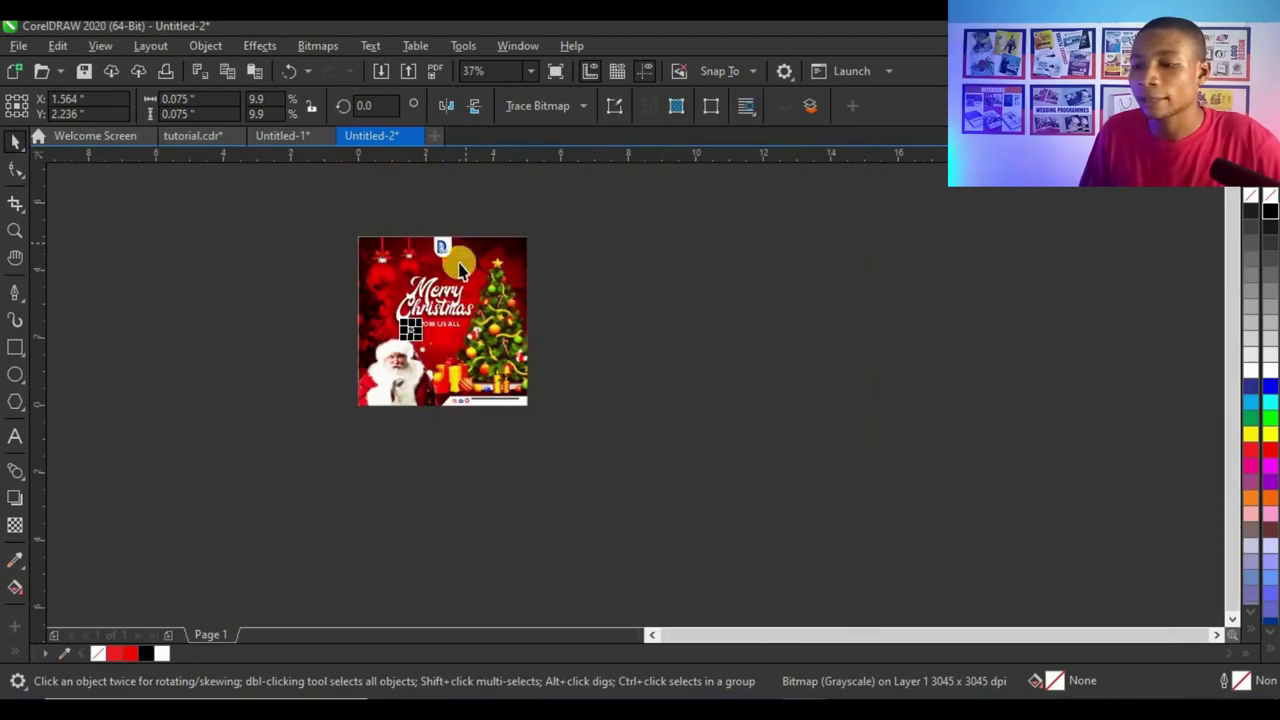
pyautogui.scroll(2, 465, 243)
pyautogui.scroll(-1, 410, 415)
pyautogui.moveTo(383, 520); pyautogui.dragTo(290, 543)
pyautogui.scroll(2, 380, 519)
pyautogui.scroll(1, 284, 487)
pyautogui.scroll(2, 266, 457)
pyautogui.scroll(-1, 266, 466)
pyautogui.rightClick(666, 440)
pyautogui.scroll(-1, 297, 373)
pyautogui.scroll(-1, 368, 590)
pyautogui.scroll(1, 343, 560)
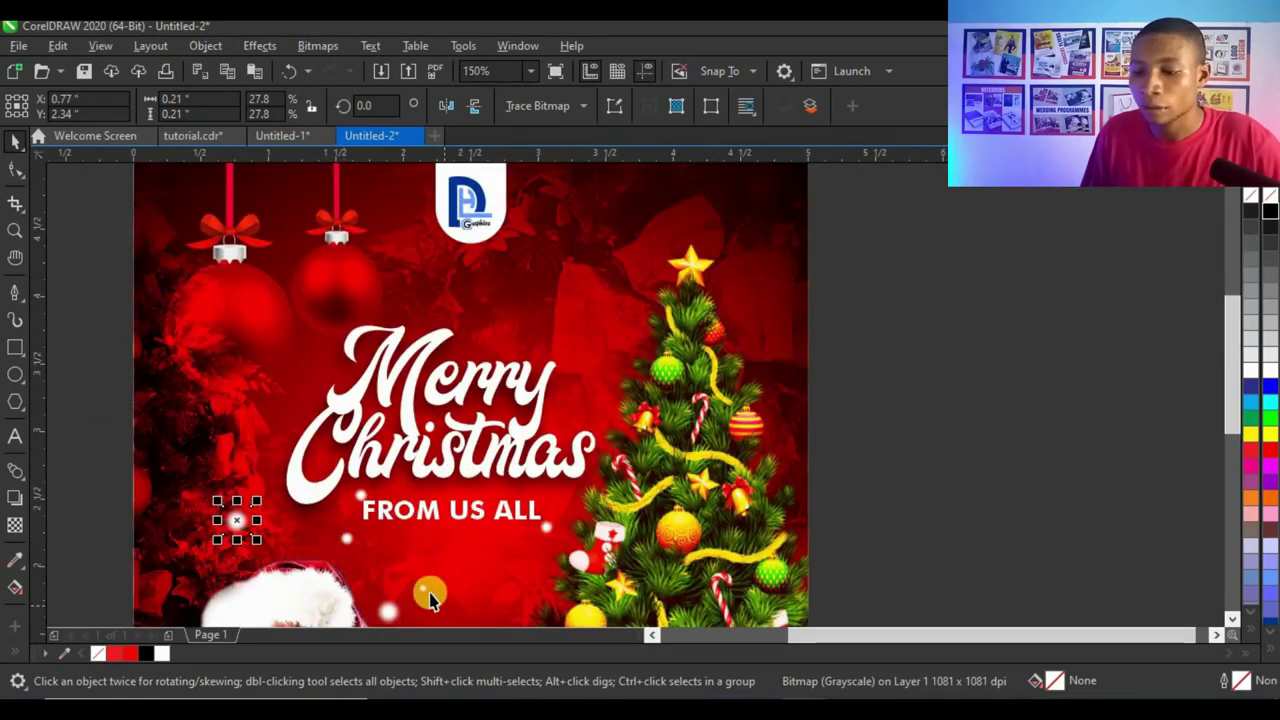
# Copy snowflakes of about 0.075, 0.12 and 0.21 inch to the right, left and top of the "Merry Christmas" greeting
pyautogui.moveTo(421, 594); pyautogui.dragTo(568, 415)
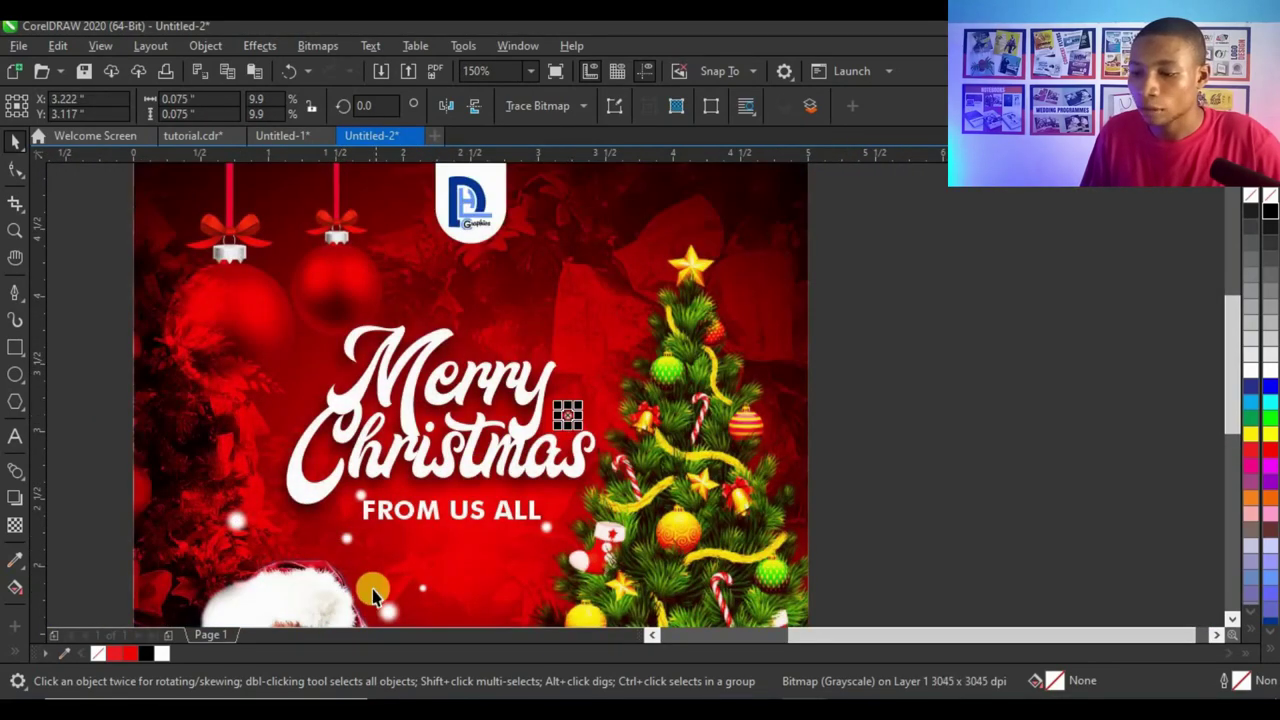
pyautogui.moveTo(350, 545); pyautogui.dragTo(295, 411)
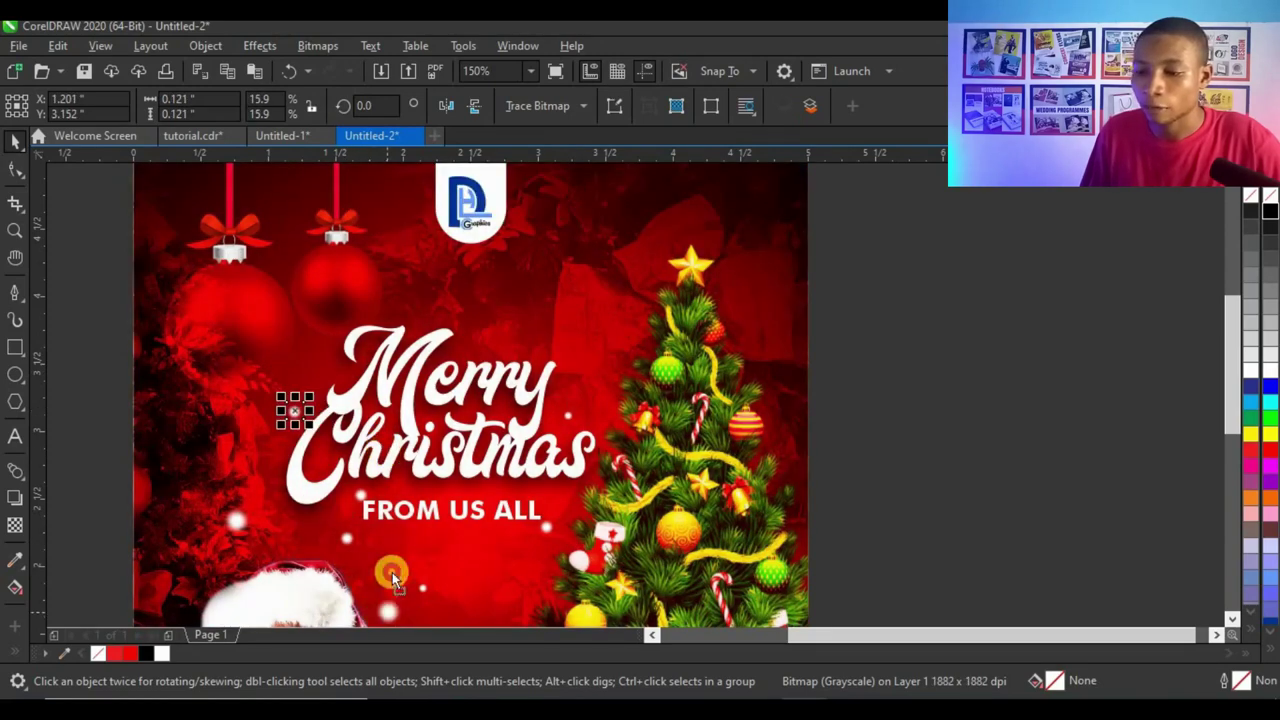
pyautogui.moveTo(393, 582); pyautogui.dragTo(490, 356)
pyautogui.rightClick(490, 356)
pyautogui.scroll(-1, 794, 411)
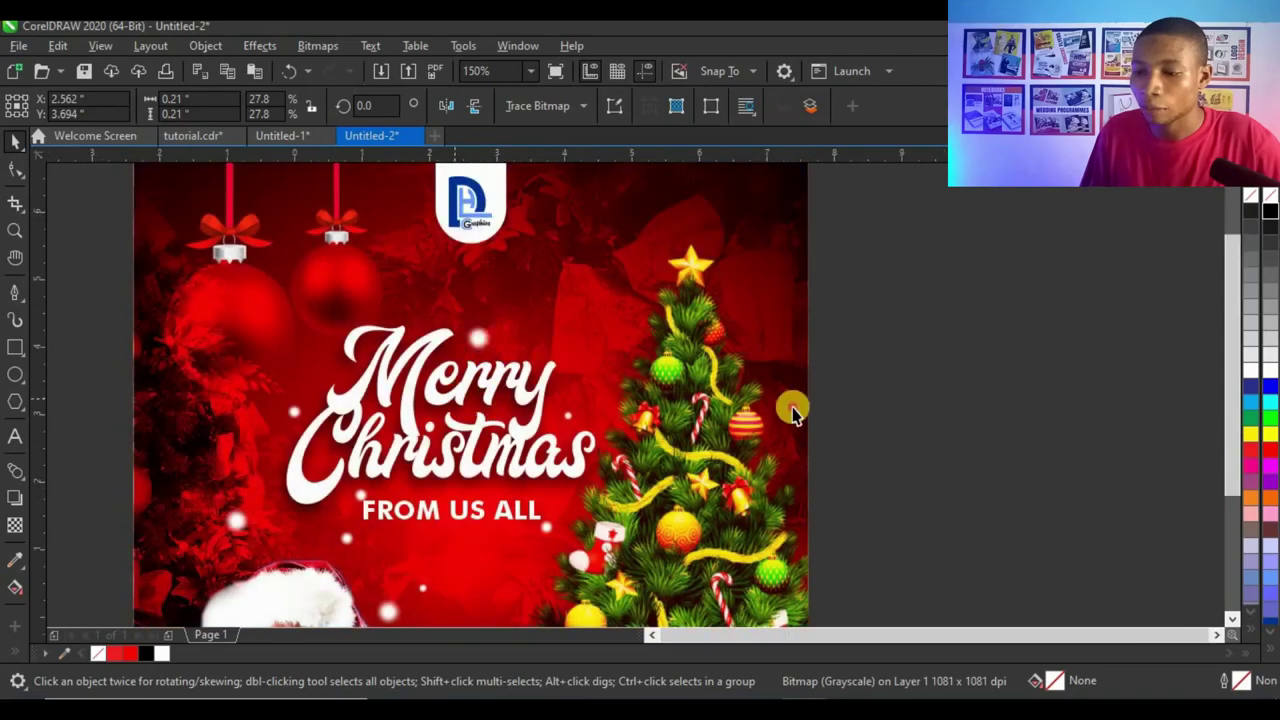
pyautogui.click(794, 411)
pyautogui.scroll(1, 443, 471)
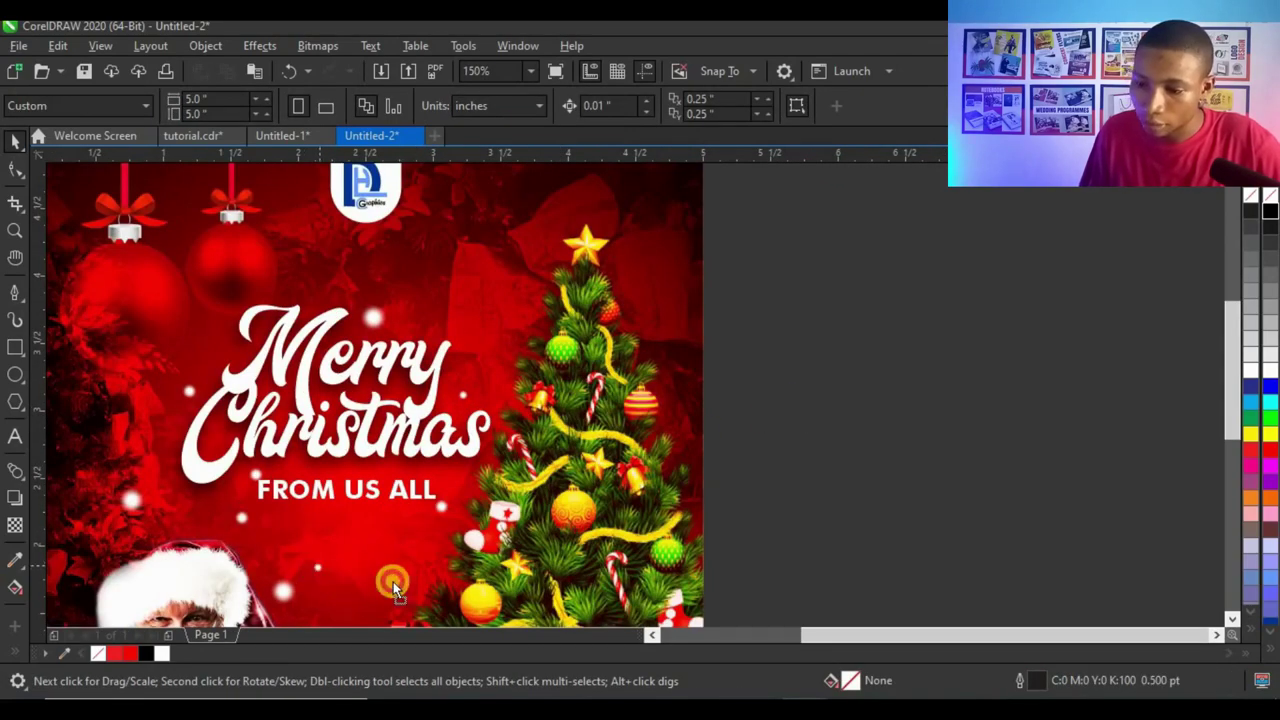
# Copy the 0.075 inch snowflake below "FROM US ALL", between the greeting and the treetop, and to the left of "Merry"
pyautogui.moveTo(398, 582); pyautogui.dragTo(368, 546)
pyautogui.rightClick(368, 546)
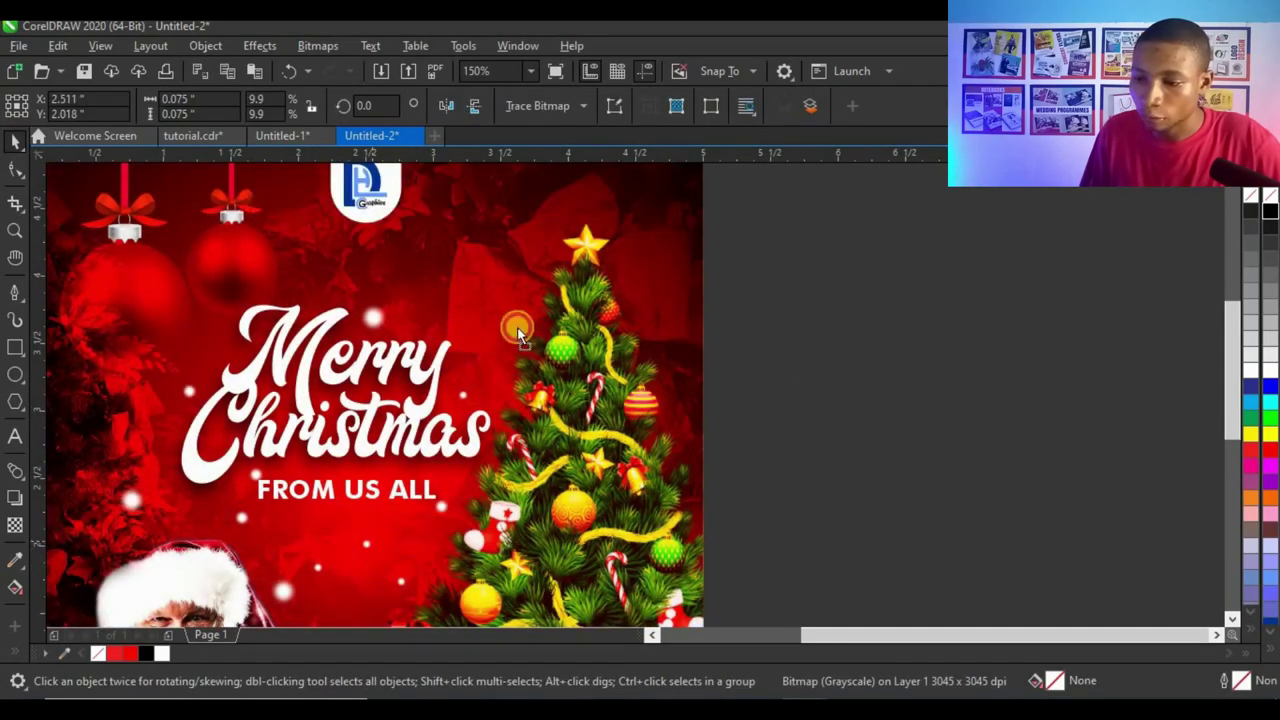
pyautogui.moveTo(518, 335); pyautogui.dragTo(200, 368)
pyautogui.rightClick(200, 368)
pyautogui.scroll(-1, 376, 357)
pyautogui.click(646, 399)
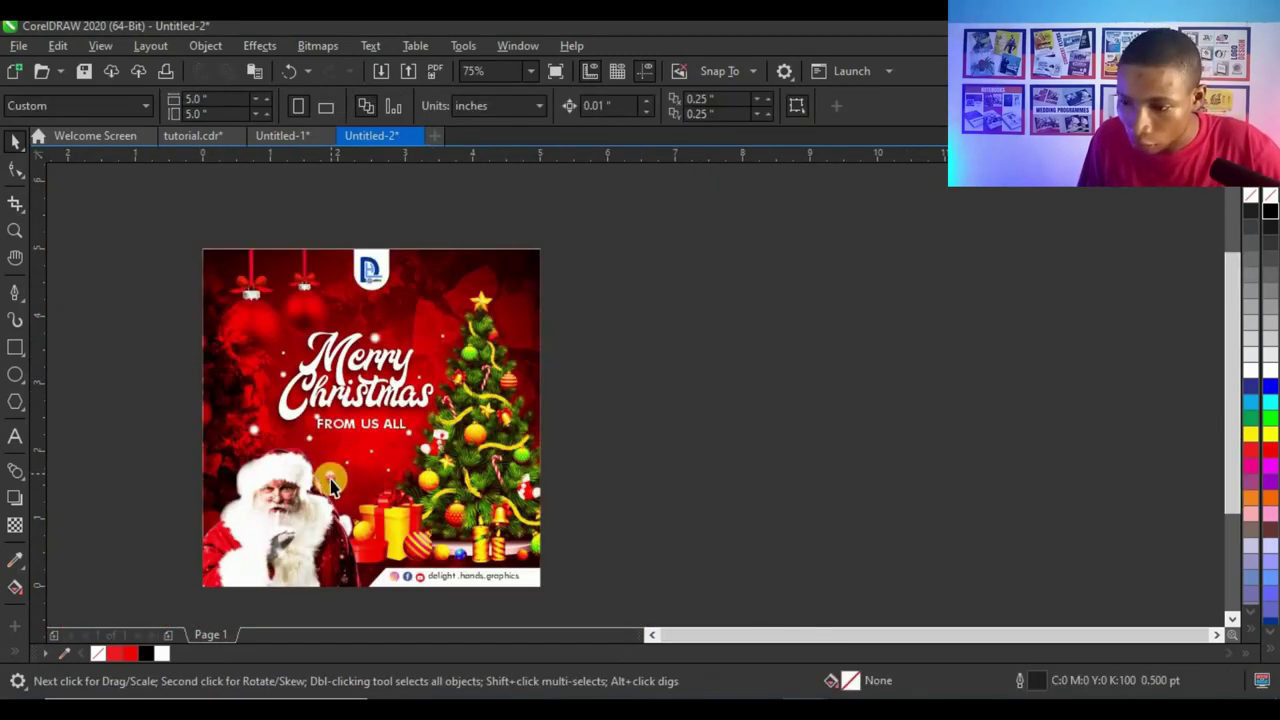
# Copy snowflakes beside Santa's shoulder, onto the tree's right edge and above the word "Merry"
pyautogui.moveTo(333, 487); pyautogui.dragTo(335, 517)
pyautogui.moveTo(379, 441); pyautogui.dragTo(529, 385)
pyautogui.click(614, 443)
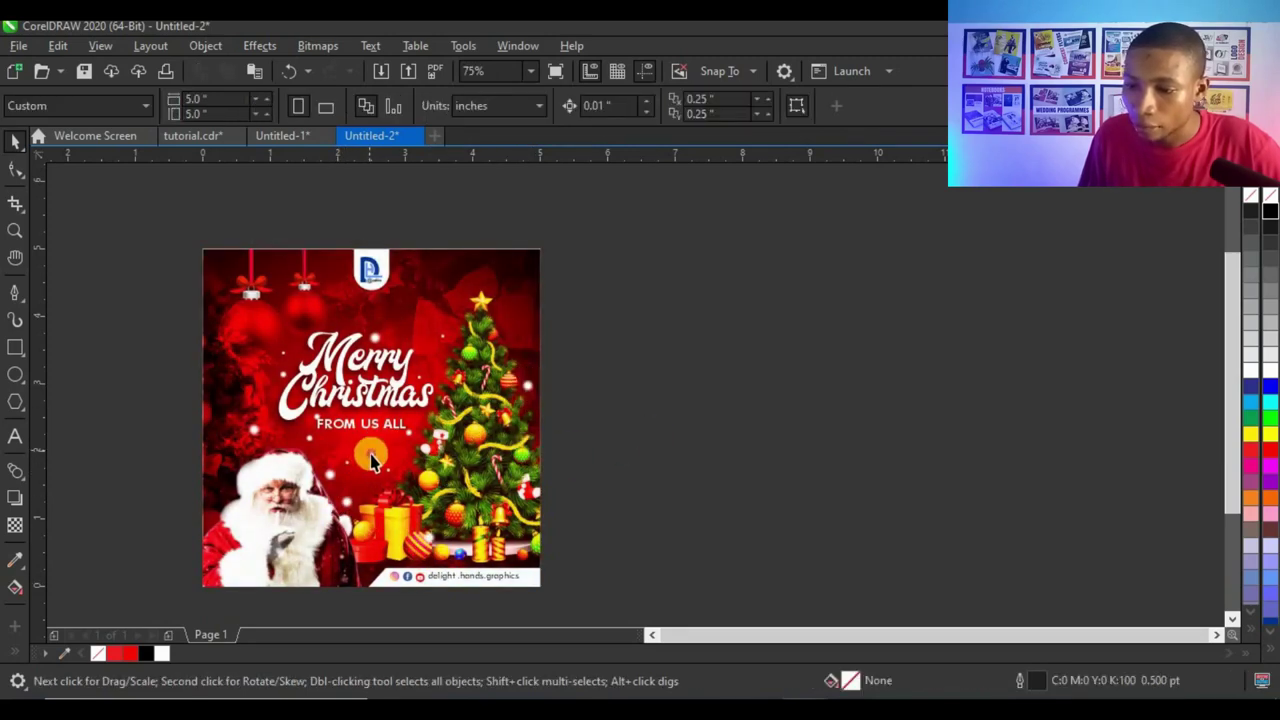
pyautogui.moveTo(370, 460); pyautogui.dragTo(338, 311)
pyautogui.rightClick(338, 311)
pyautogui.click(620, 417)
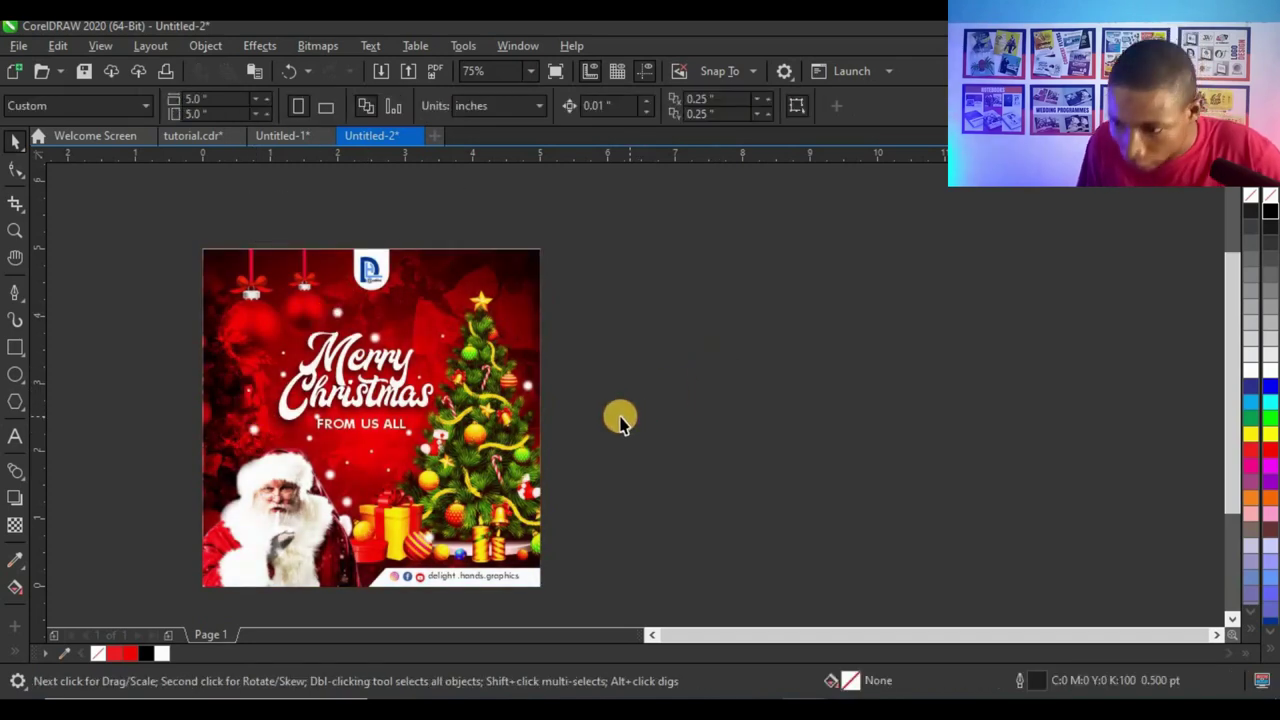
# Copy the smallest snowflake into the flyer's upper-right corner and between the logo tab and the treetop
pyautogui.scroll(-3, 620, 418)
pyautogui.scroll(3, 460, 495)
pyautogui.moveTo(552, 352); pyautogui.dragTo(537, 331)
pyautogui.click(724, 366)
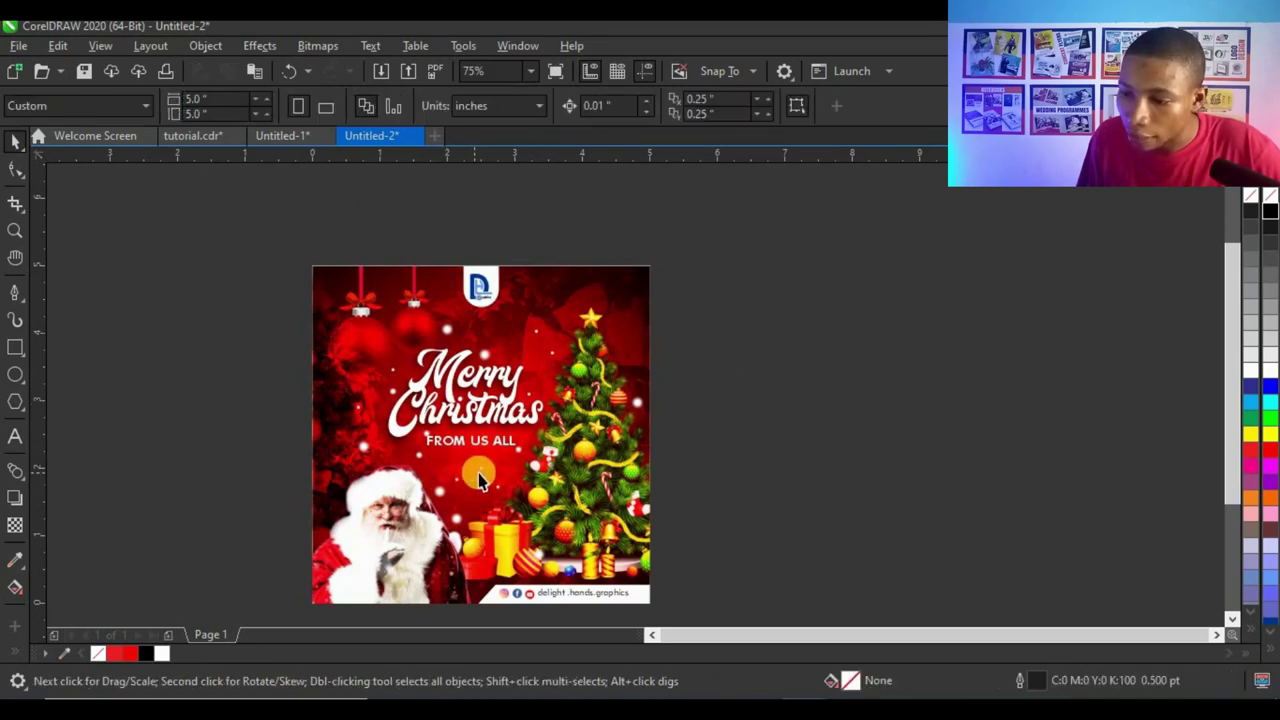
pyautogui.moveTo(480, 480); pyautogui.dragTo(477, 530)
pyautogui.press('Escape')
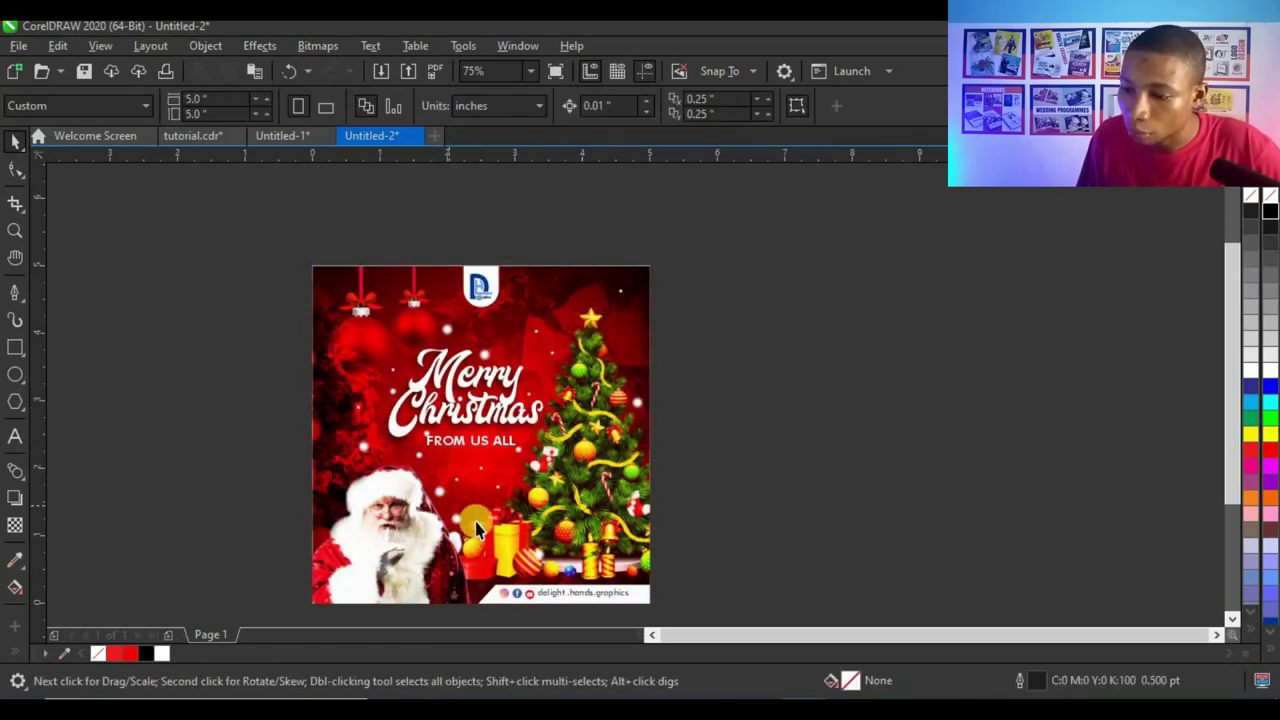
pyautogui.moveTo(515, 407); pyautogui.dragTo(755, 313)
pyautogui.press('Escape')
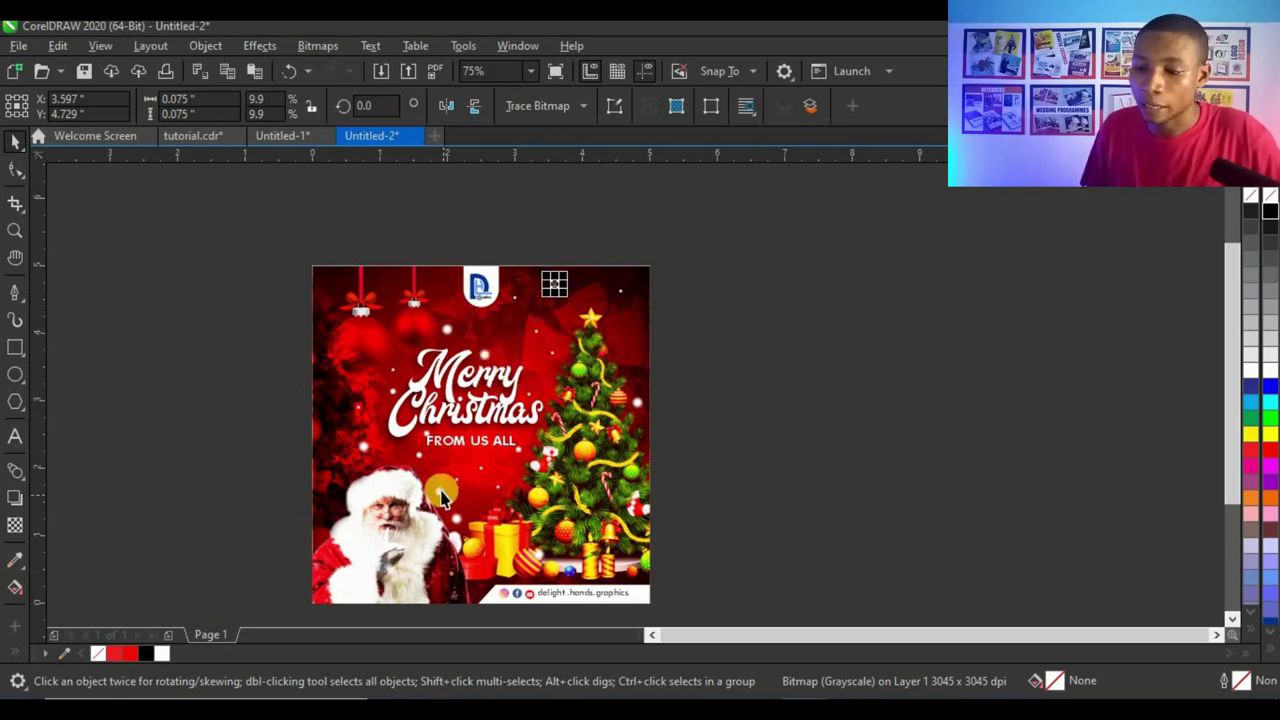
# Copy more snowflakes along the flyer's left side, above Santa's hat and beside the left bauble
pyautogui.moveTo(444, 500); pyautogui.dragTo(342, 422)
pyautogui.click(308, 444)
pyautogui.scroll(-1, 420, 385)
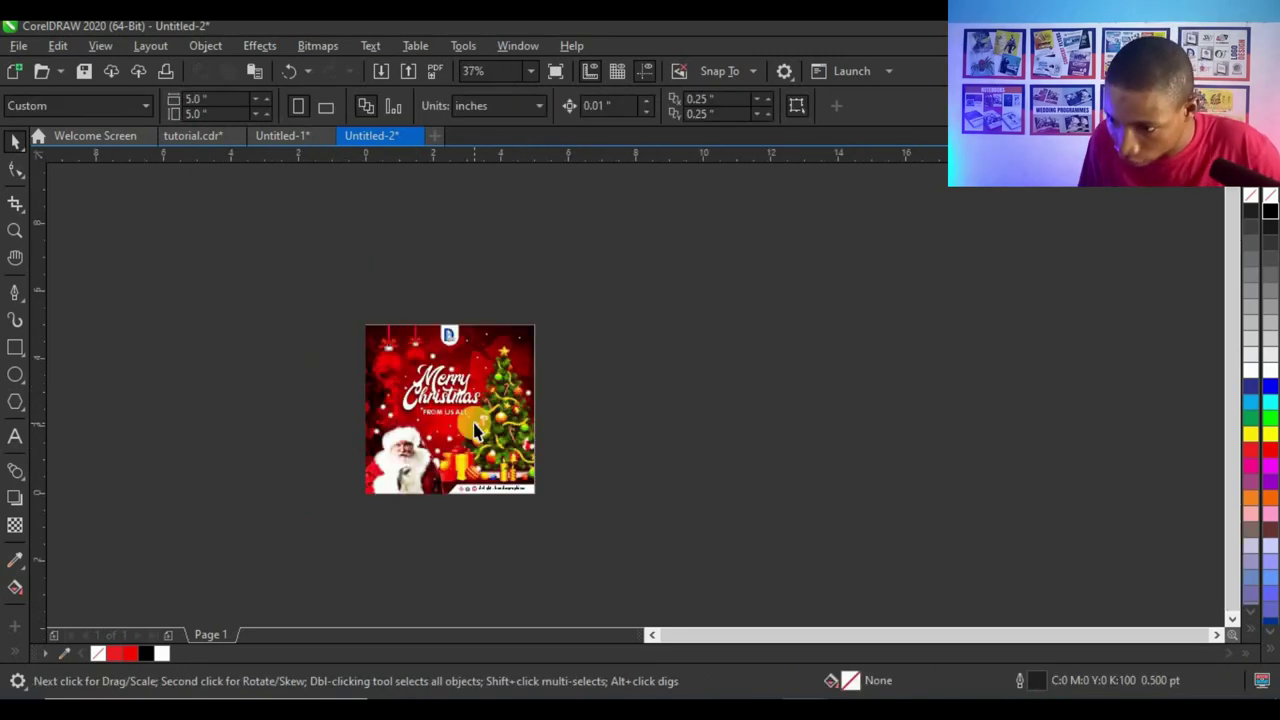
pyautogui.scroll(2, 476, 430)
pyautogui.moveTo(419, 338); pyautogui.dragTo(282, 285)
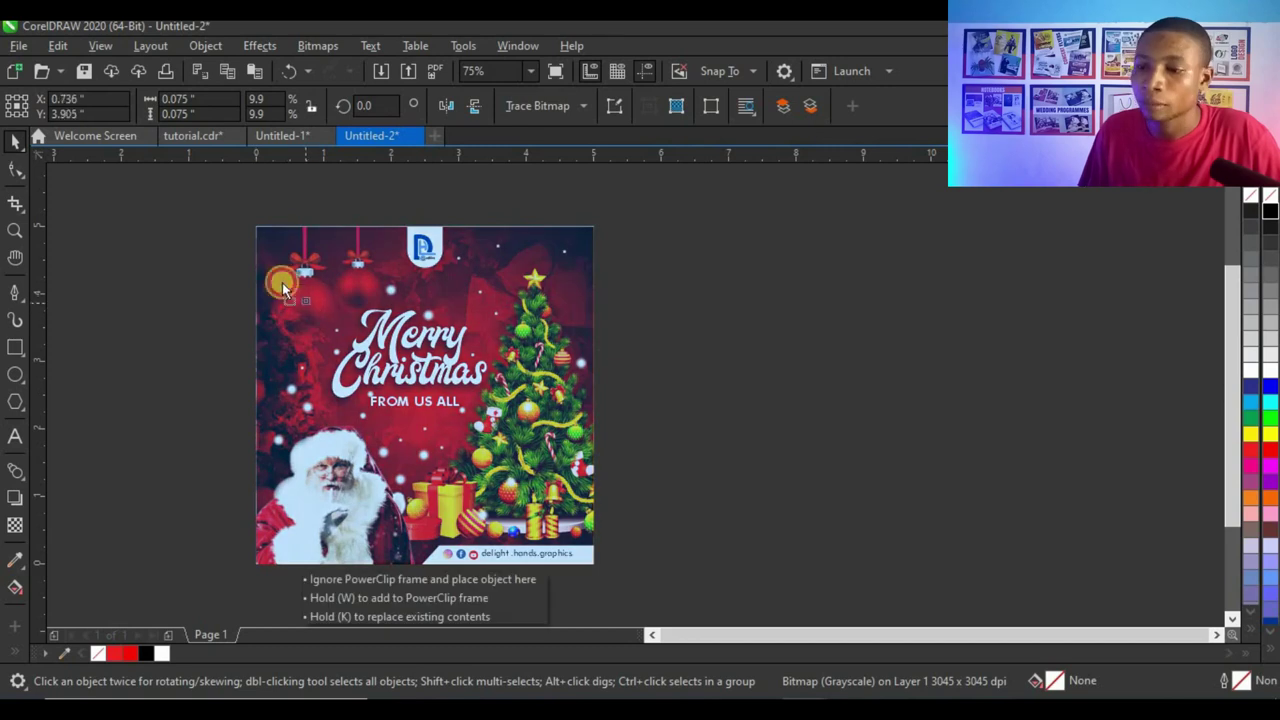
pyautogui.click(601, 293)
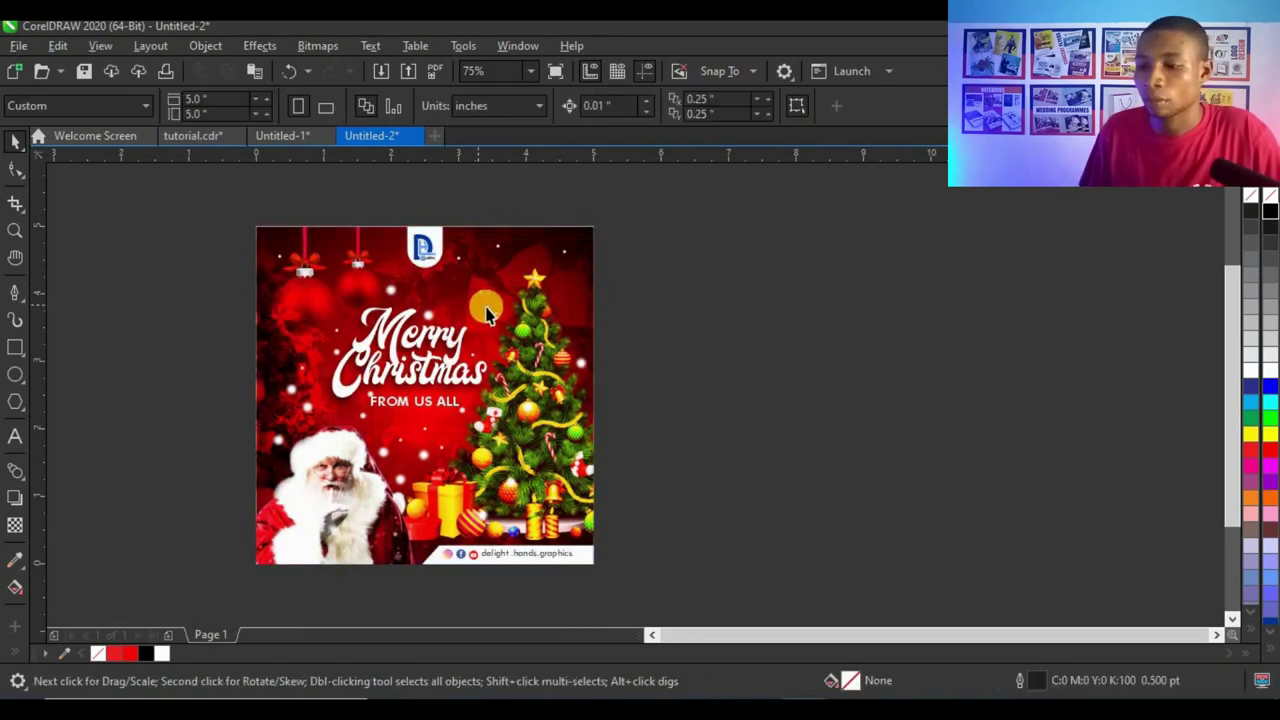
# Fit the whole flyer page in the view to review the design
pyautogui.click(15, 230)
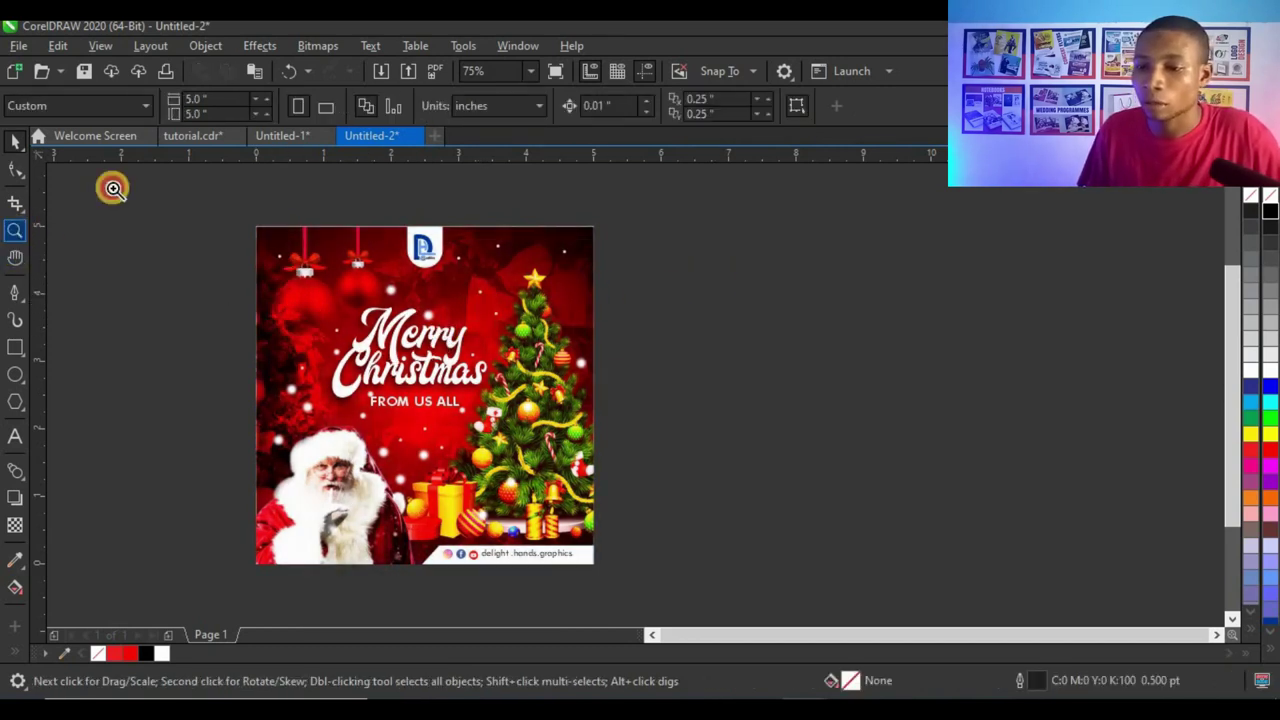
pyautogui.hotkey('shift', 'F4')
pyautogui.click(15, 140)
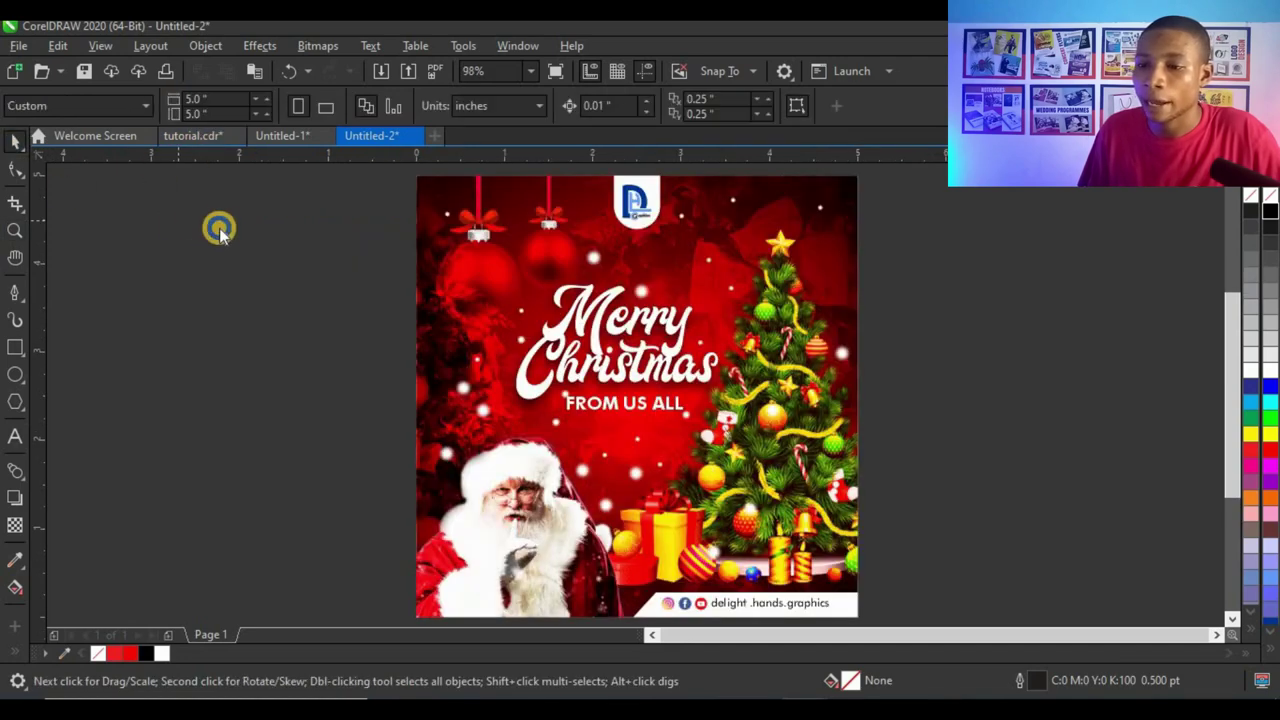